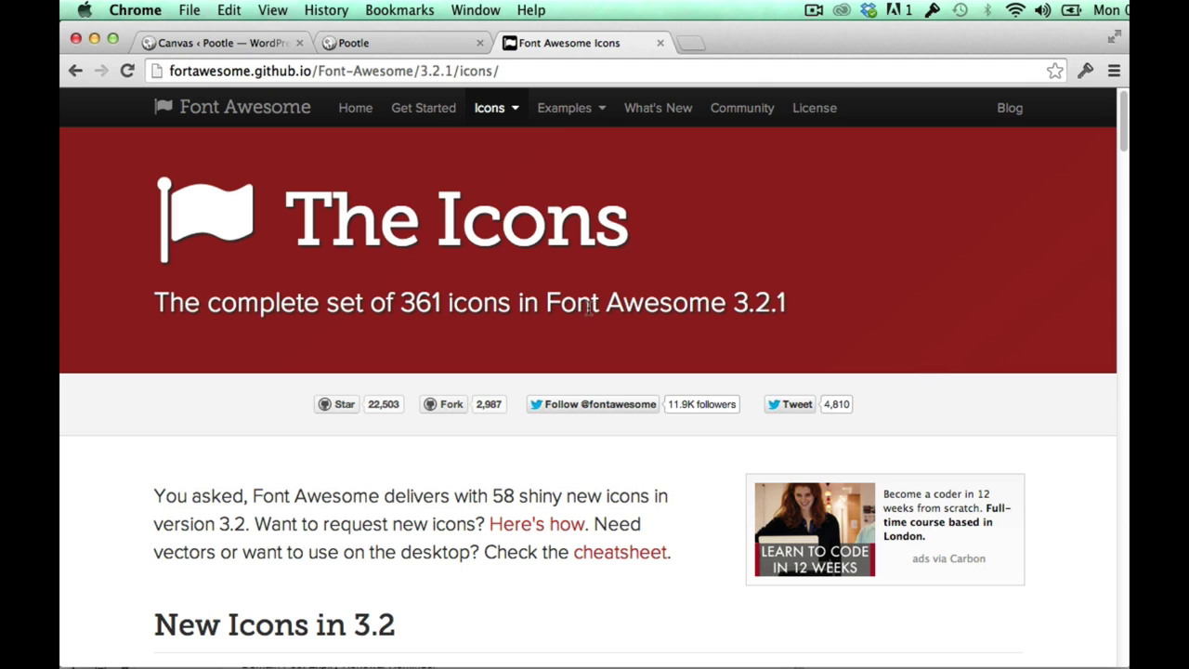
Step: Look through the Font Awesome 3.2.1 icon list, including the new icons and the web application icons
{"action": "left_click_drag", "start_coordinate": [541, 303], "coordinate": [753, 305]}
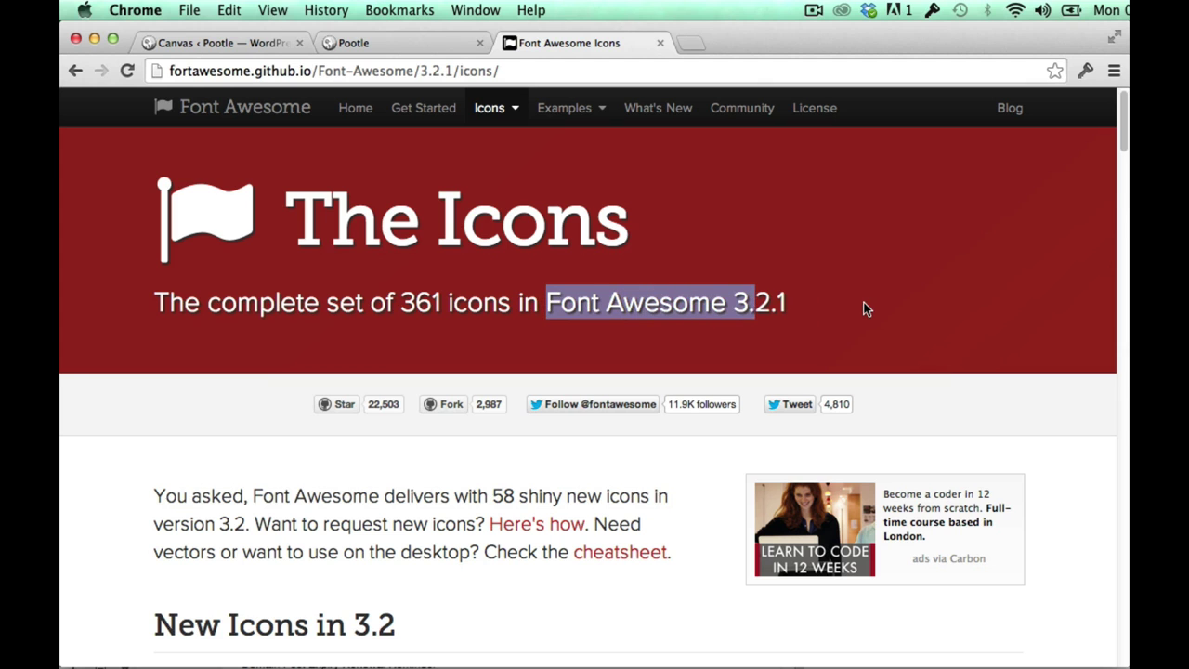
{"action": "scroll", "coordinate": [863, 306], "scroll_direction": "down", "scroll_amount": 10}
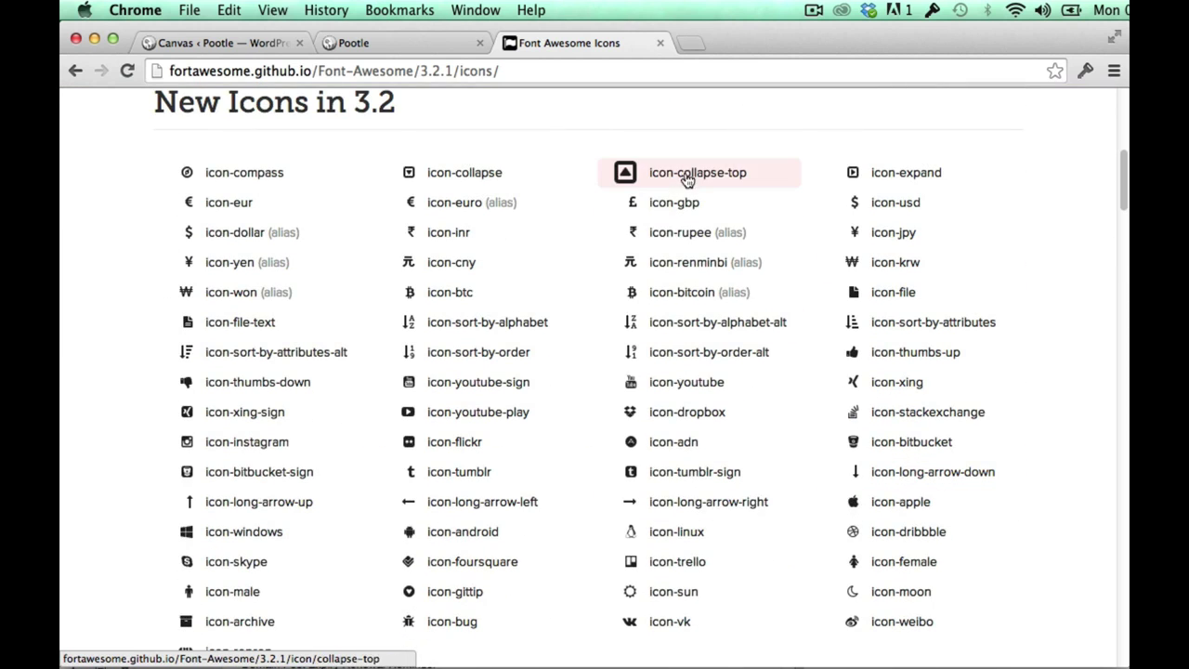
{"action": "scroll", "coordinate": [696, 501], "scroll_direction": "down", "scroll_amount": 15}
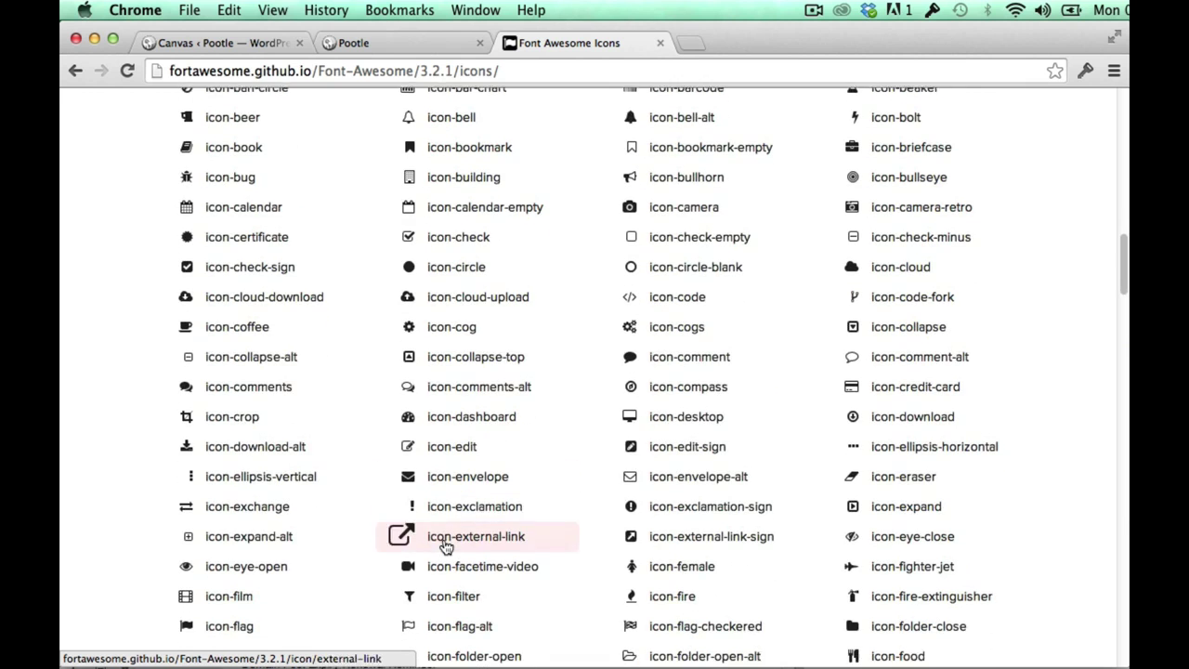
{"action": "scroll", "coordinate": [865, 476], "scroll_direction": "down", "scroll_amount": 7}
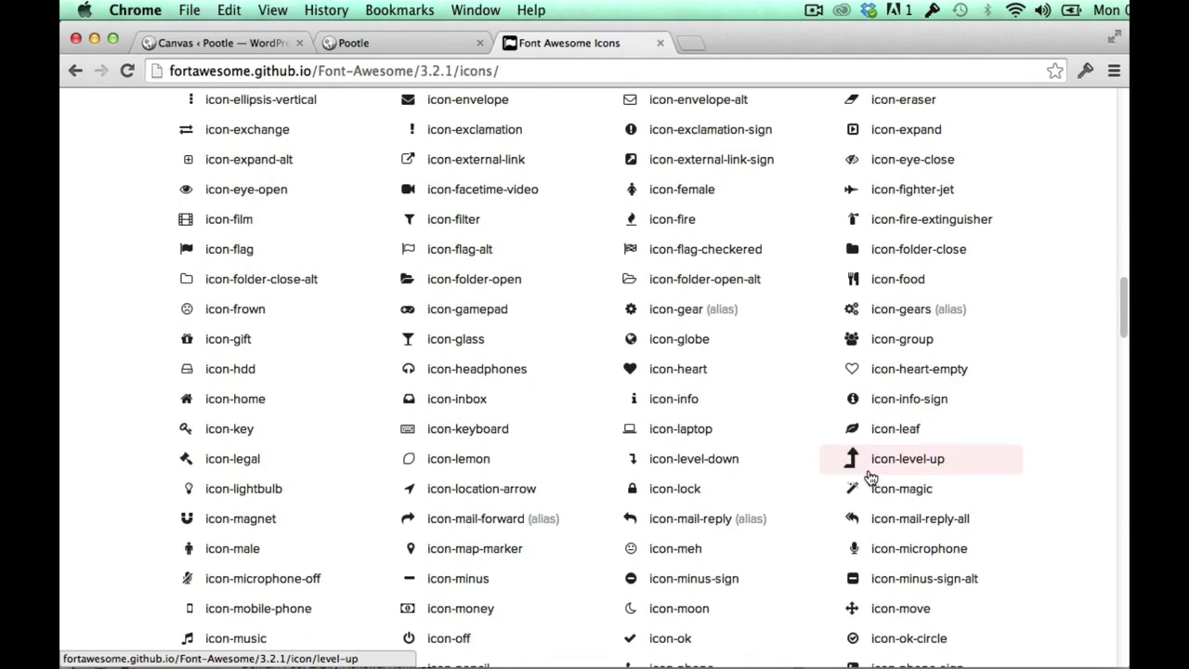
{"action": "scroll", "coordinate": [683, 464], "scroll_direction": "down", "scroll_amount": 7}
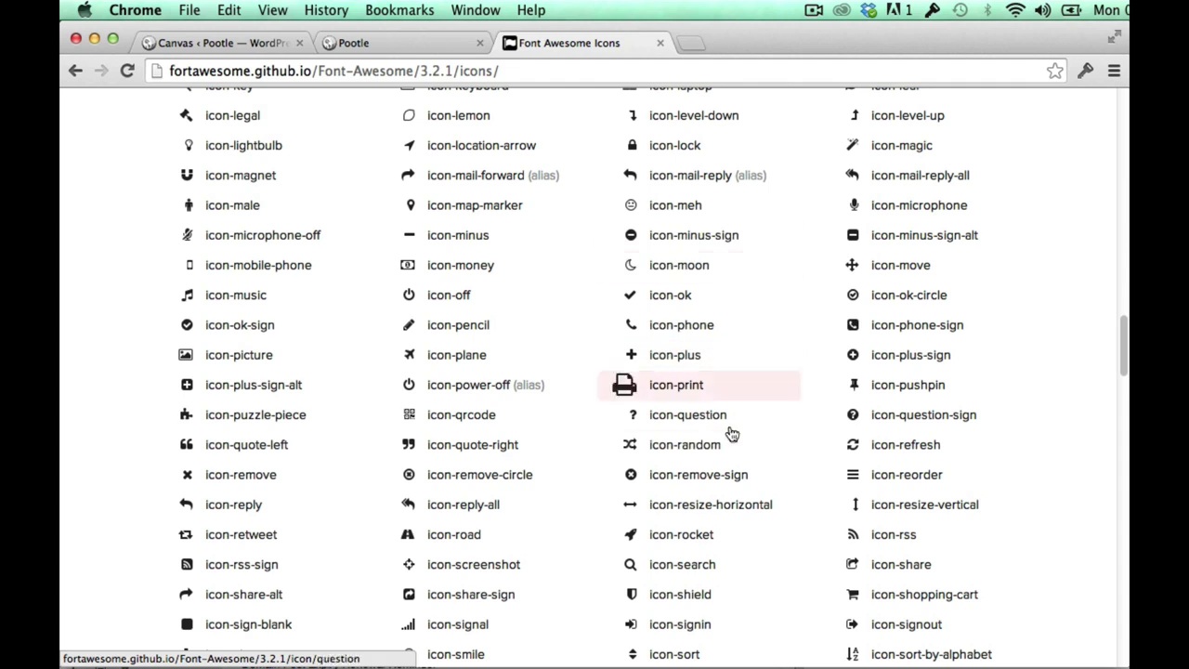
{"action": "scroll", "coordinate": [665, 292], "scroll_direction": "up", "scroll_amount": 15}
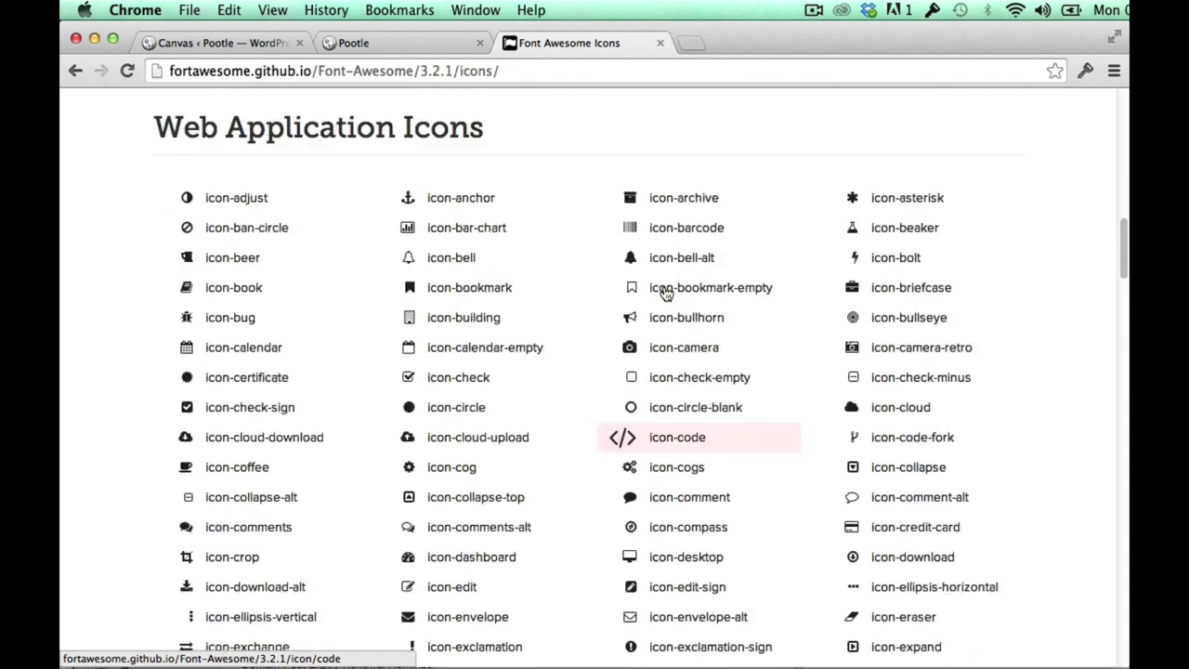
{"action": "scroll", "coordinate": [665, 293], "scroll_direction": "up", "scroll_amount": 15}
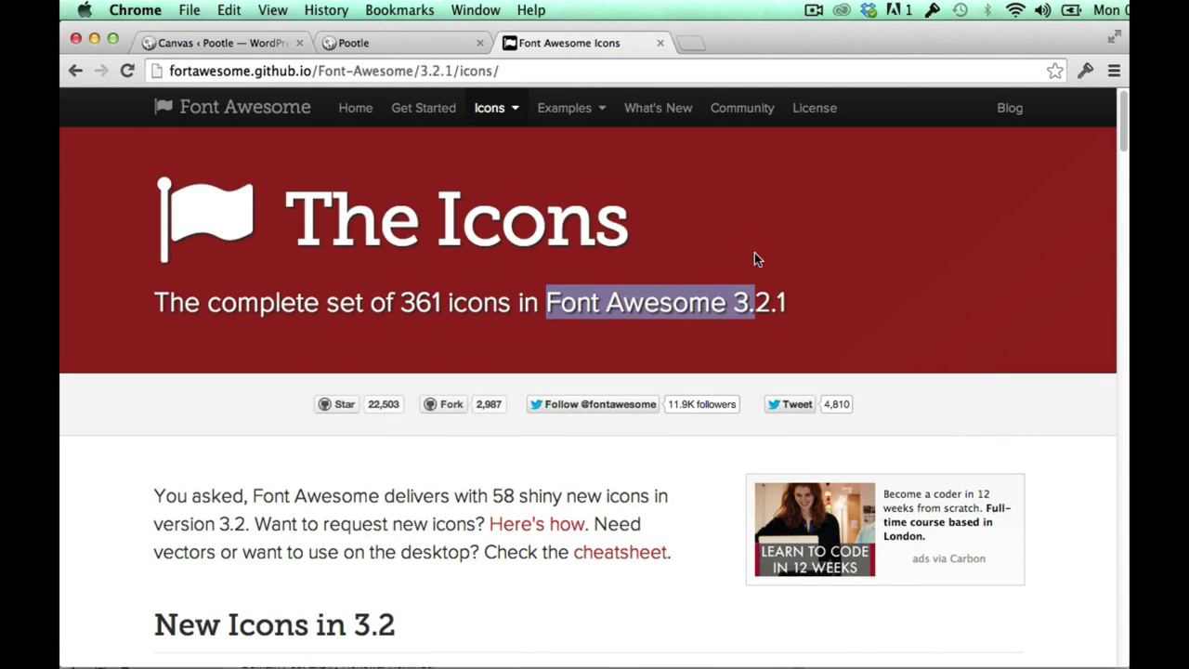
{"action": "left_click", "coordinate": [754, 253]}
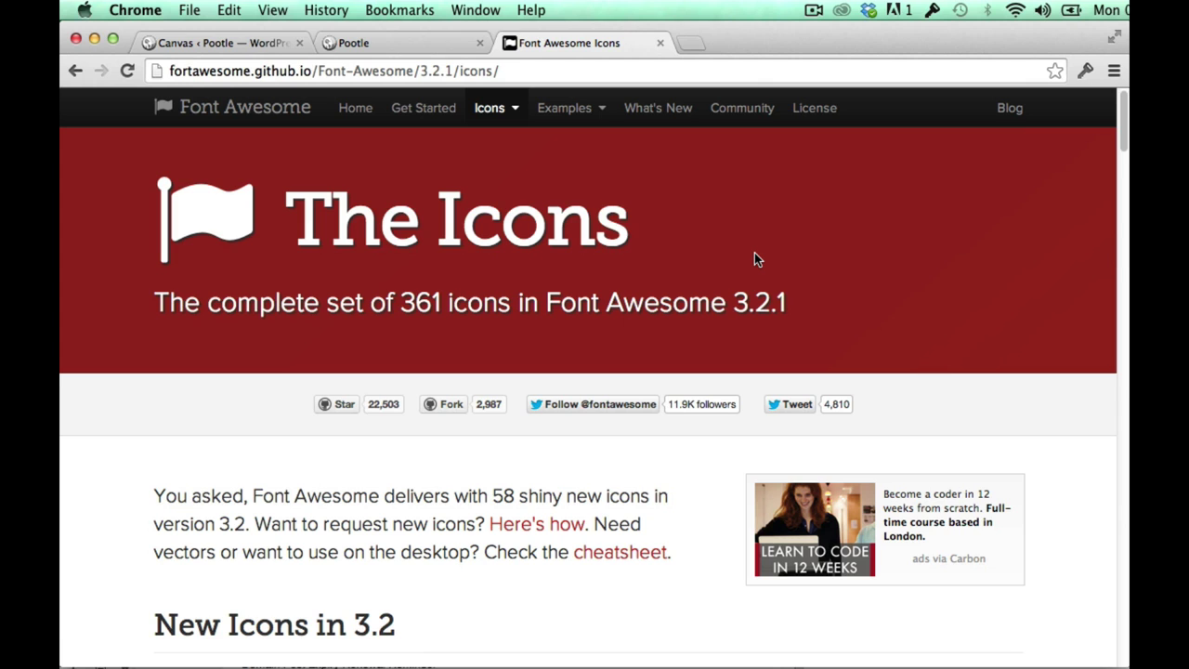
Step: Switch to the Pootle WordPress admin and locate the Canvas Extension - FontAwesome Menu plugin among the installed plugins
{"action": "left_click", "coordinate": [425, 39]}
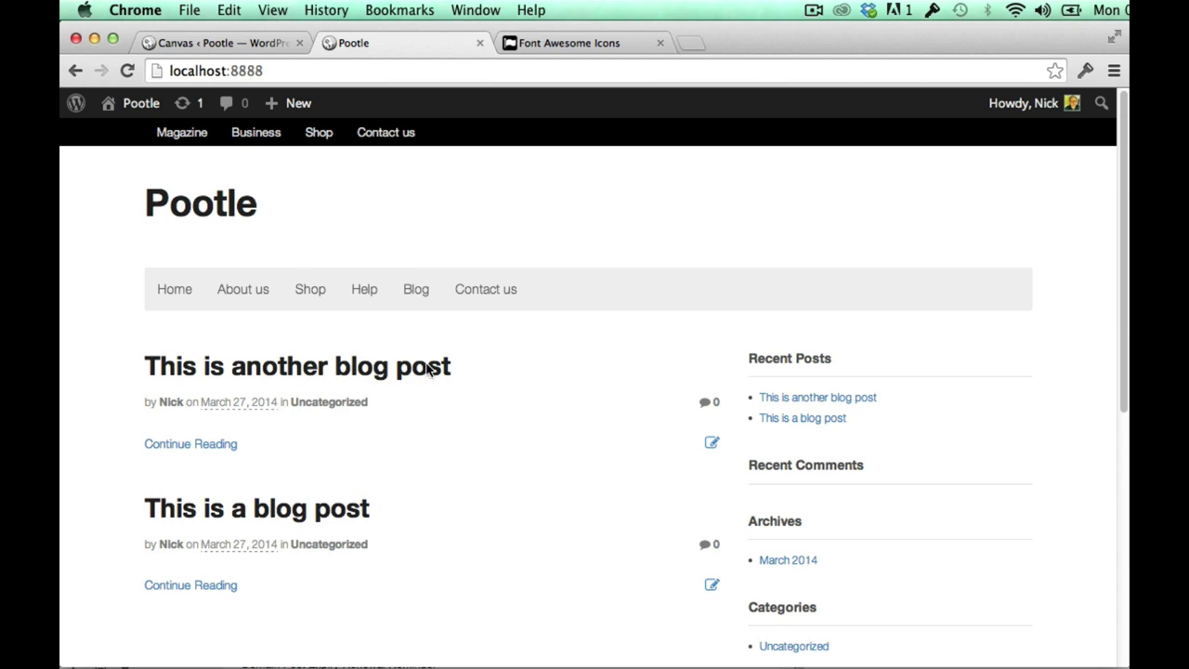
{"action": "left_click", "coordinate": [244, 42]}
{"action": "scroll", "coordinate": [106, 523], "scroll_direction": "down", "scroll_amount": 4}
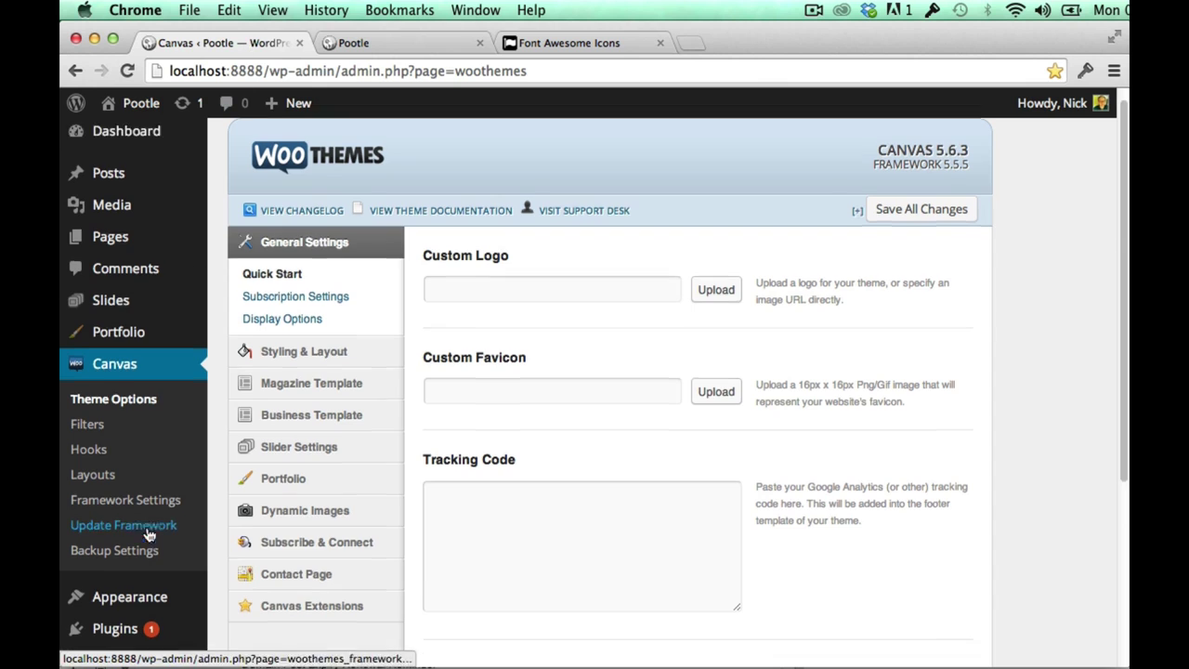
{"action": "left_click", "coordinate": [88, 428]}
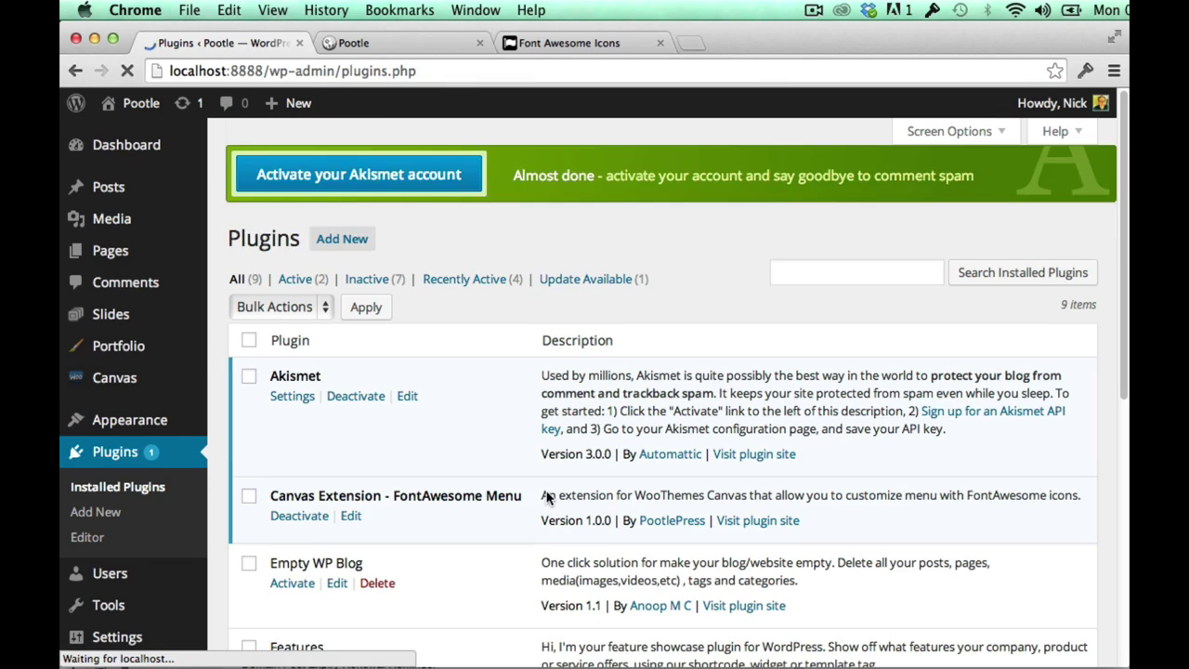
{"action": "scroll", "coordinate": [424, 575], "scroll_direction": "down", "scroll_amount": 3}
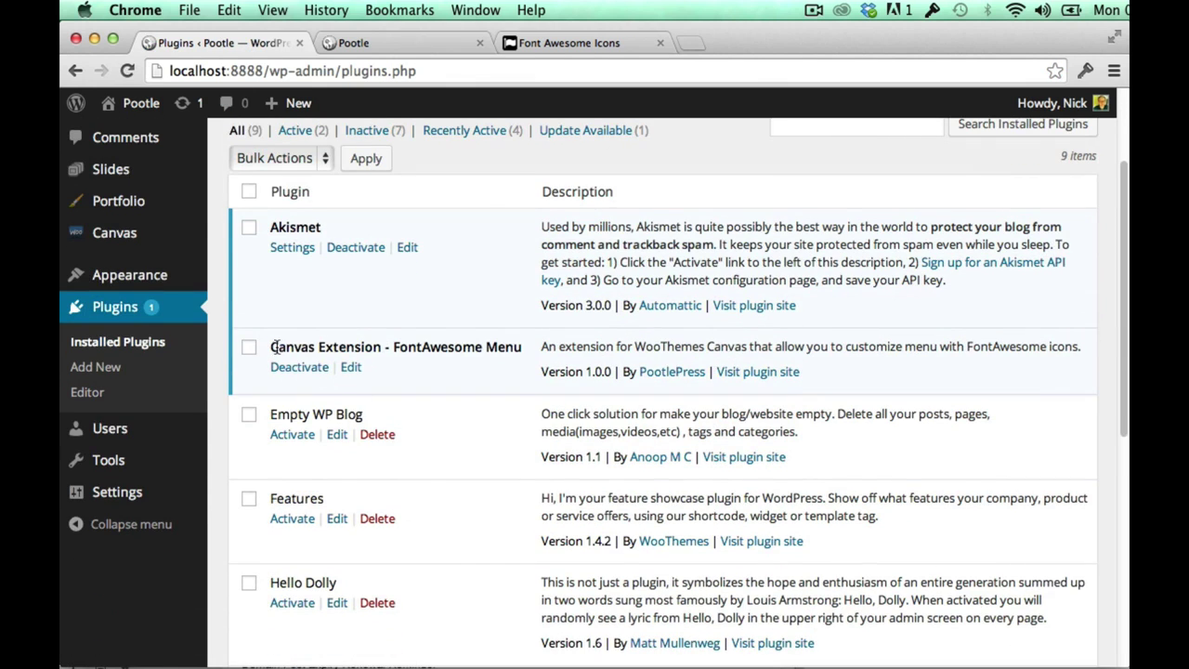
{"action": "left_click_drag", "start_coordinate": [272, 347], "coordinate": [521, 358]}
{"action": "left_click", "coordinate": [511, 346]}
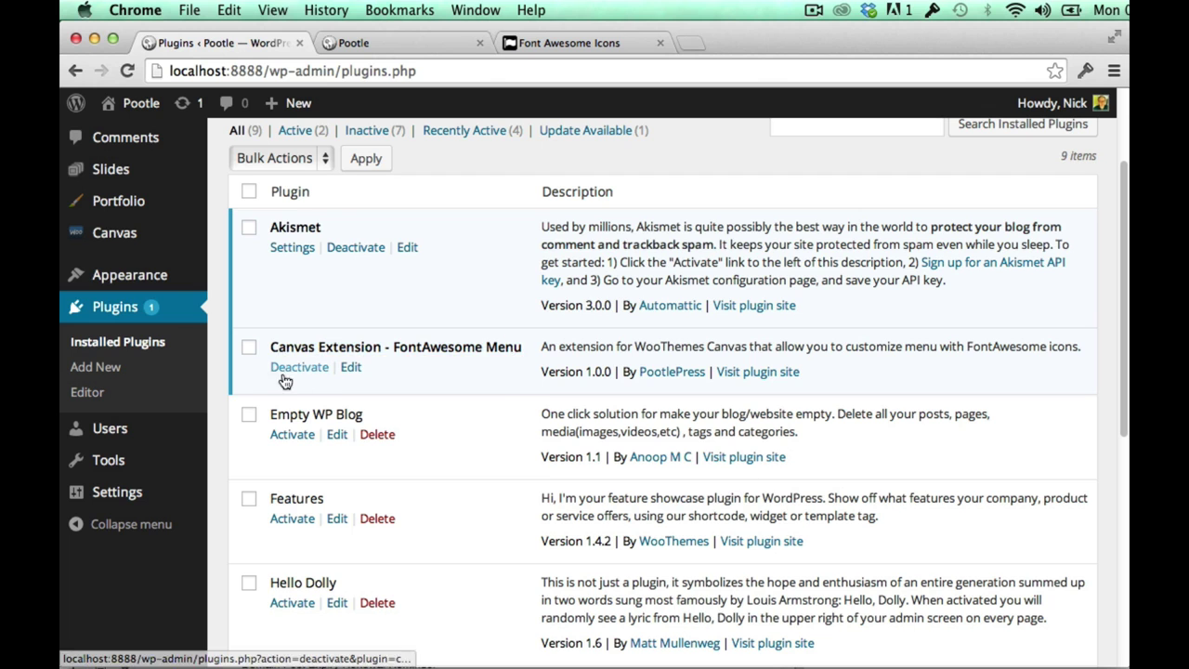
{"action": "scroll", "coordinate": [451, 368], "scroll_direction": "up", "scroll_amount": 3}
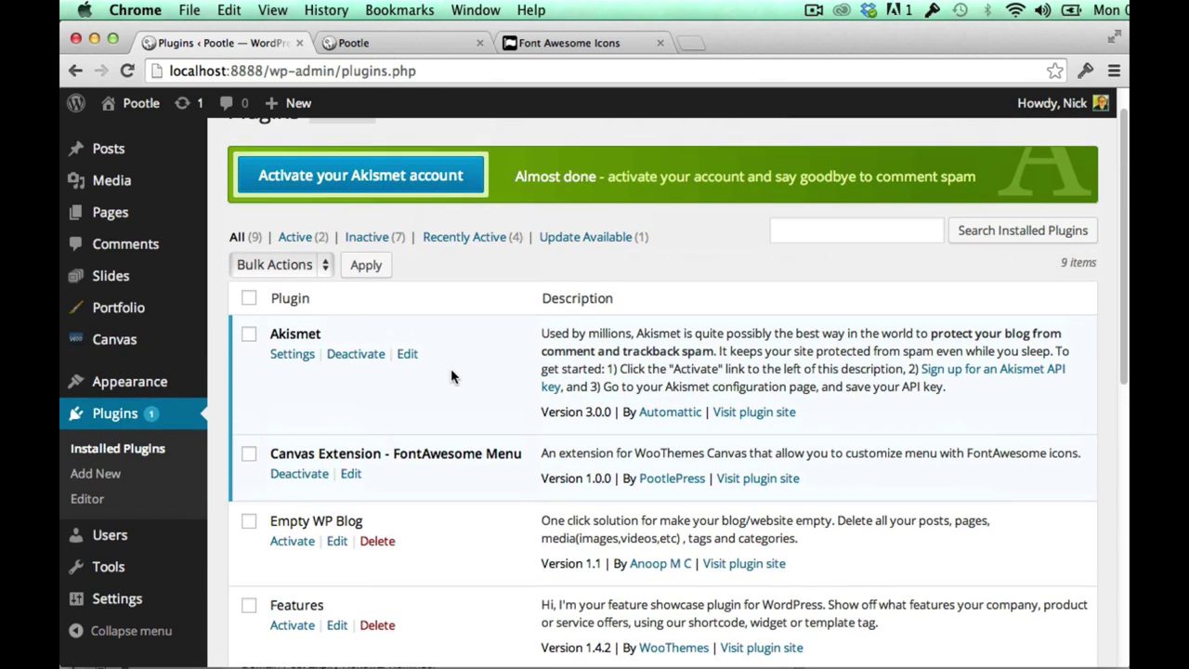
Step: Open the FontAwesome Menu settings under Canvas Extensions in the Canvas theme options
{"action": "left_click", "coordinate": [158, 346]}
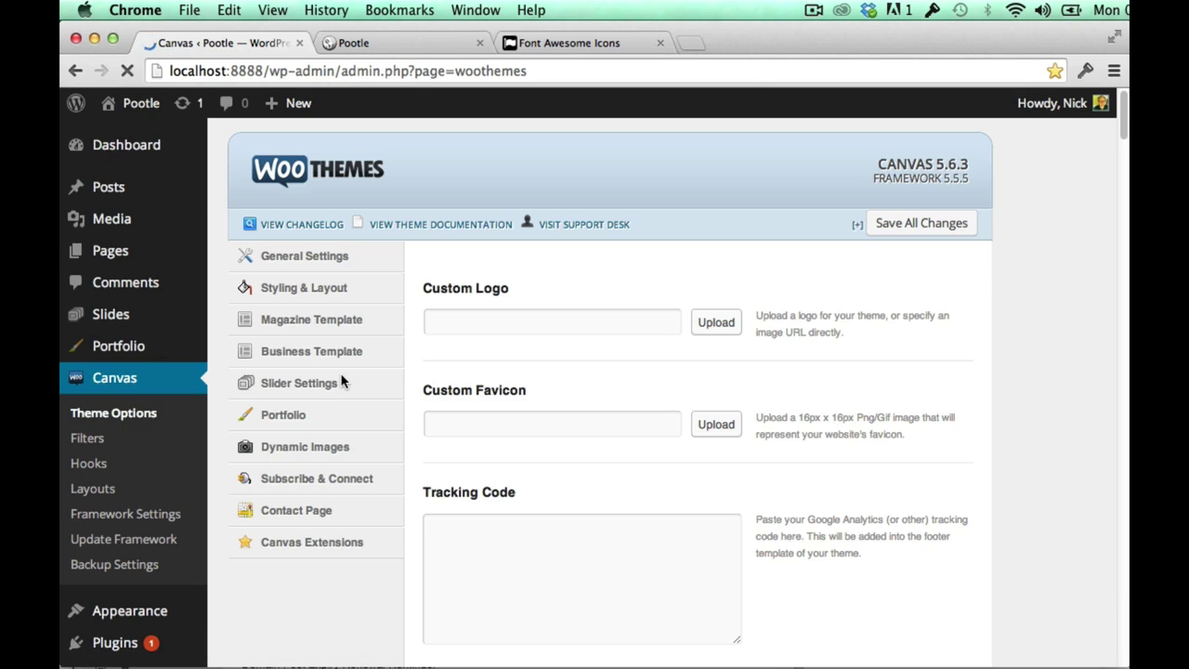
{"action": "mouse_move", "coordinate": [325, 583]}
{"action": "scroll", "coordinate": [325, 584], "scroll_direction": "down", "scroll_amount": 5}
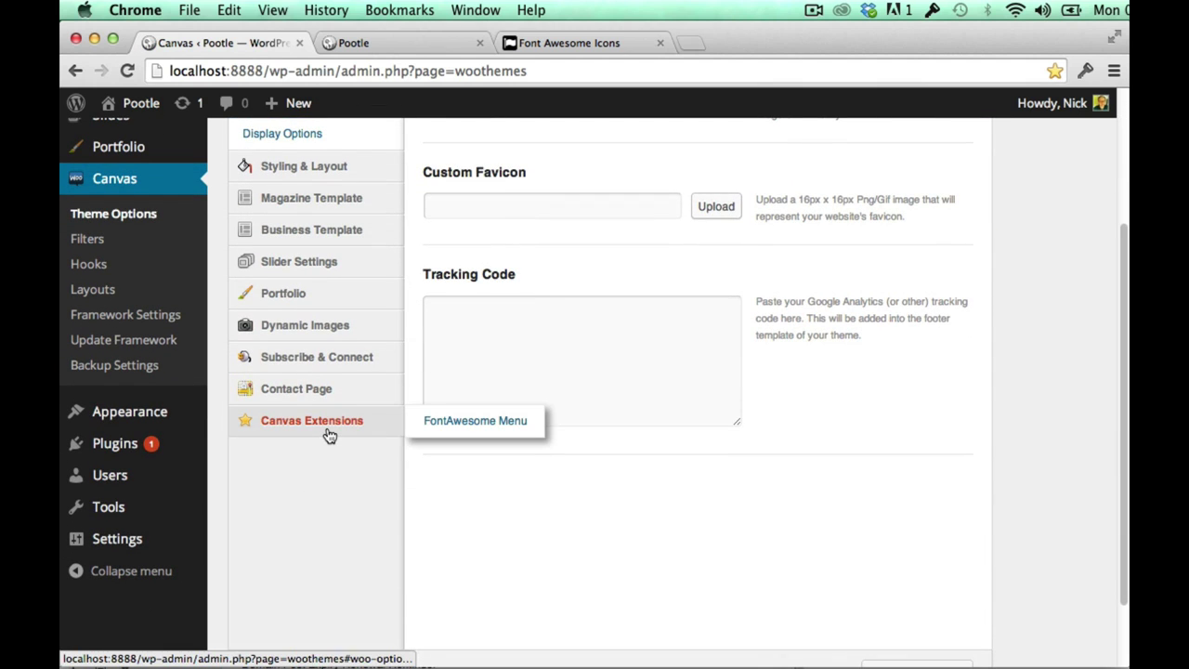
{"action": "left_click", "coordinate": [330, 433]}
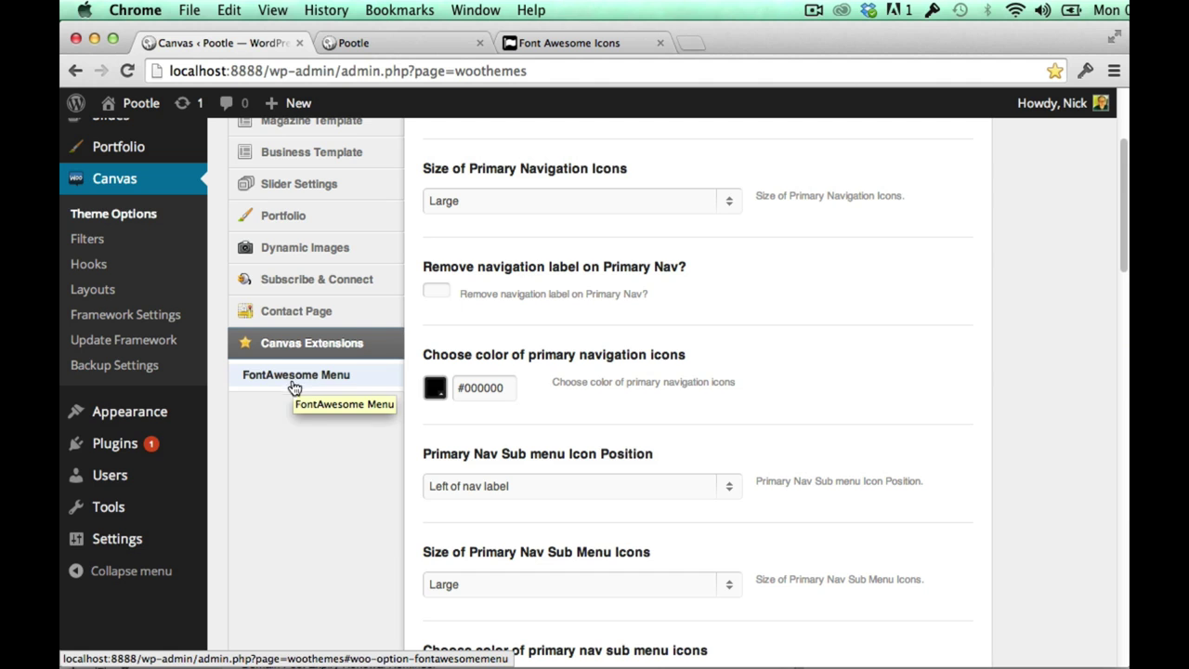
Step: Review the FontAwesome Menu icon settings for primary navigation, top navigation, custom menu widgets and the mobile menu
{"action": "scroll", "coordinate": [791, 410], "scroll_direction": "up", "scroll_amount": 5}
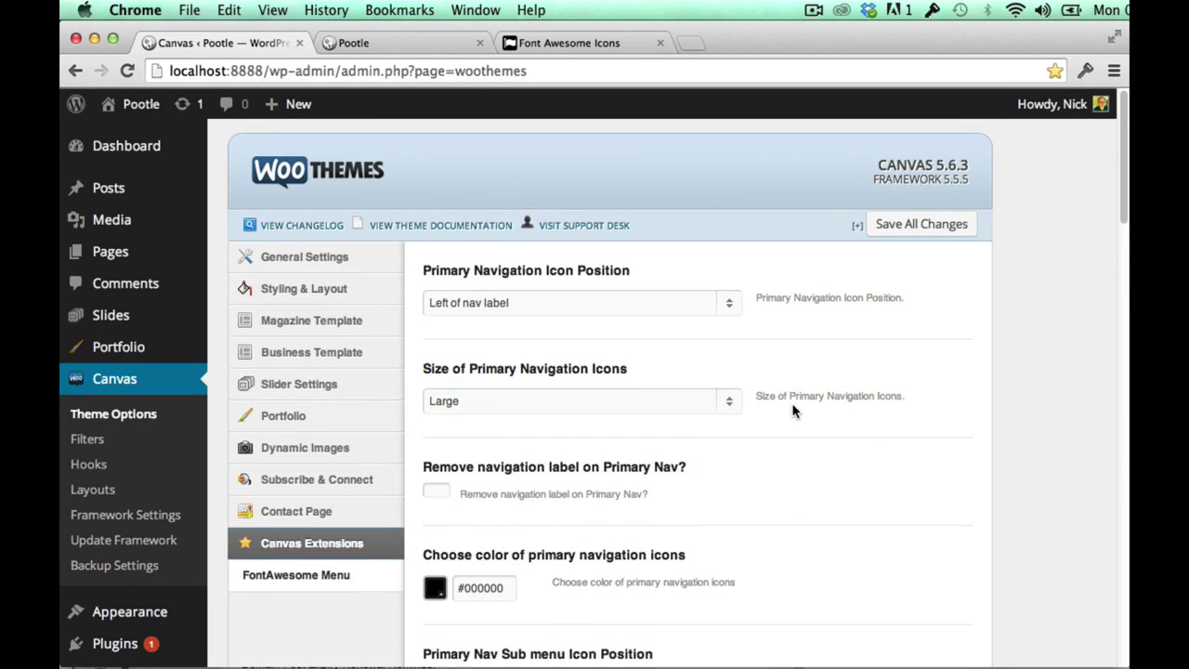
{"action": "scroll", "coordinate": [771, 413], "scroll_direction": "down", "scroll_amount": 10}
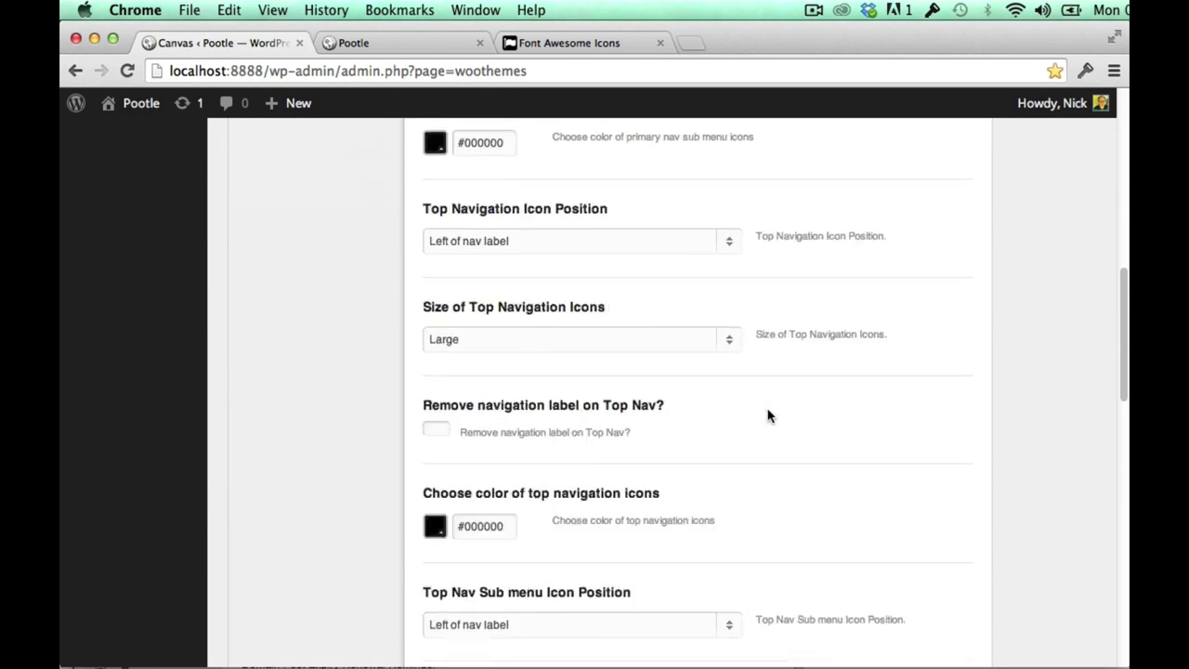
{"action": "scroll", "coordinate": [768, 415], "scroll_direction": "down", "scroll_amount": 10}
{"action": "scroll", "coordinate": [767, 415], "scroll_direction": "up", "scroll_amount": 10}
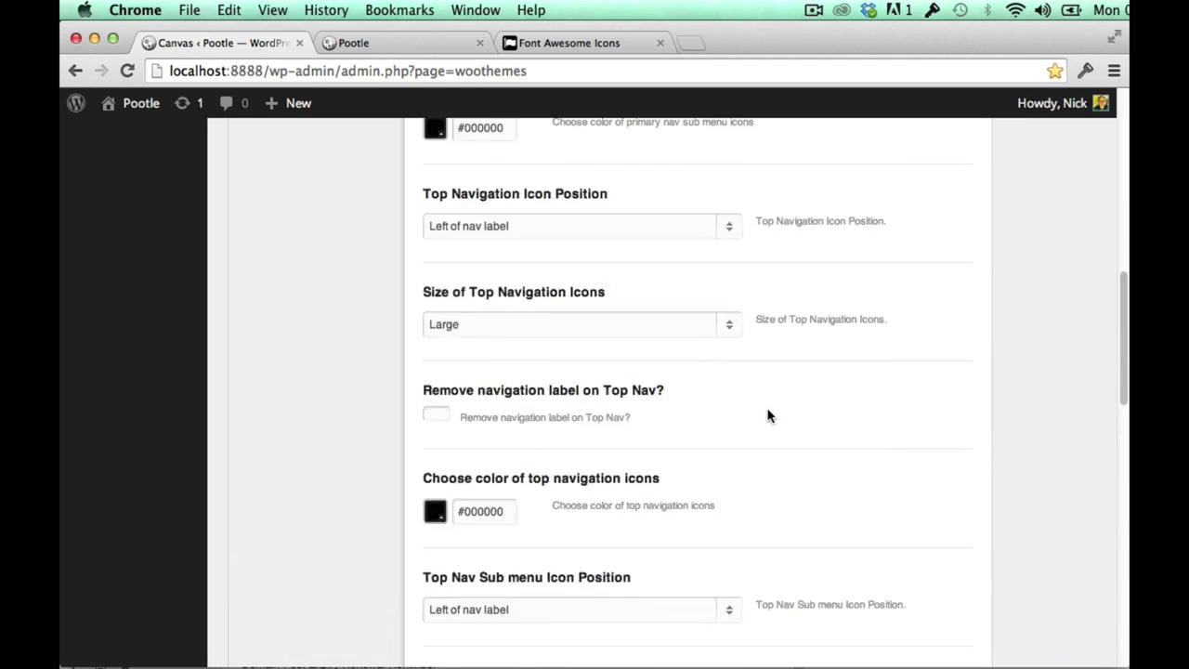
{"action": "scroll", "coordinate": [768, 415], "scroll_direction": "up", "scroll_amount": 8}
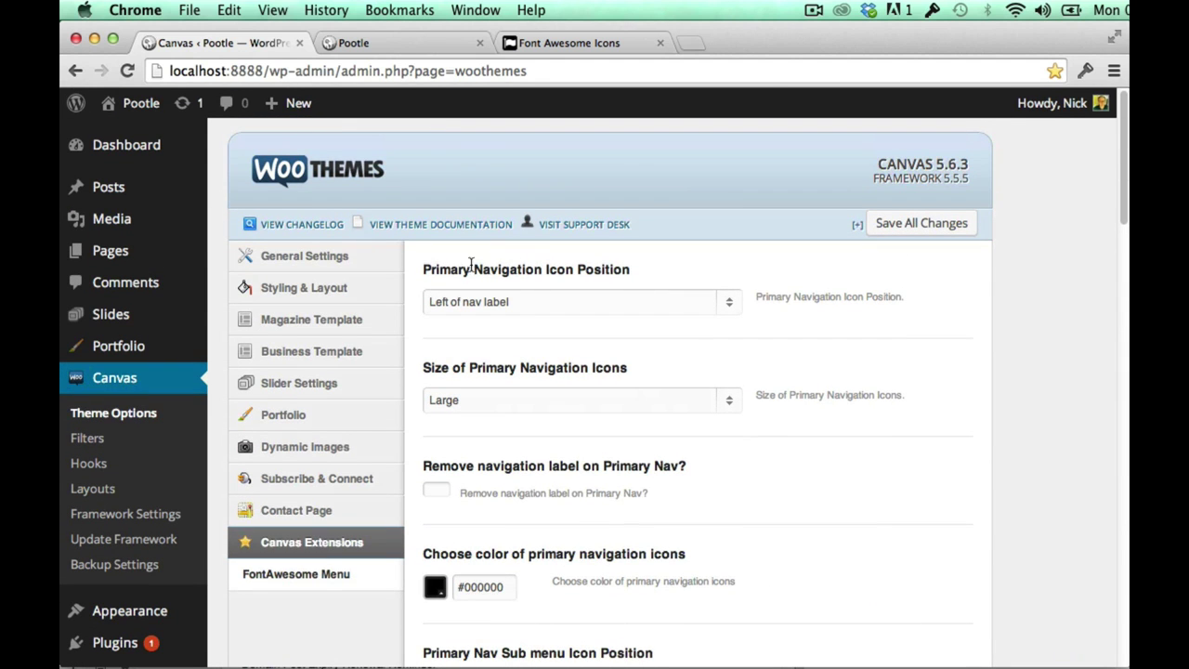
{"action": "left_click_drag", "start_coordinate": [422, 269], "coordinate": [539, 269]}
{"action": "scroll", "coordinate": [695, 460], "scroll_direction": "down", "scroll_amount": 5}
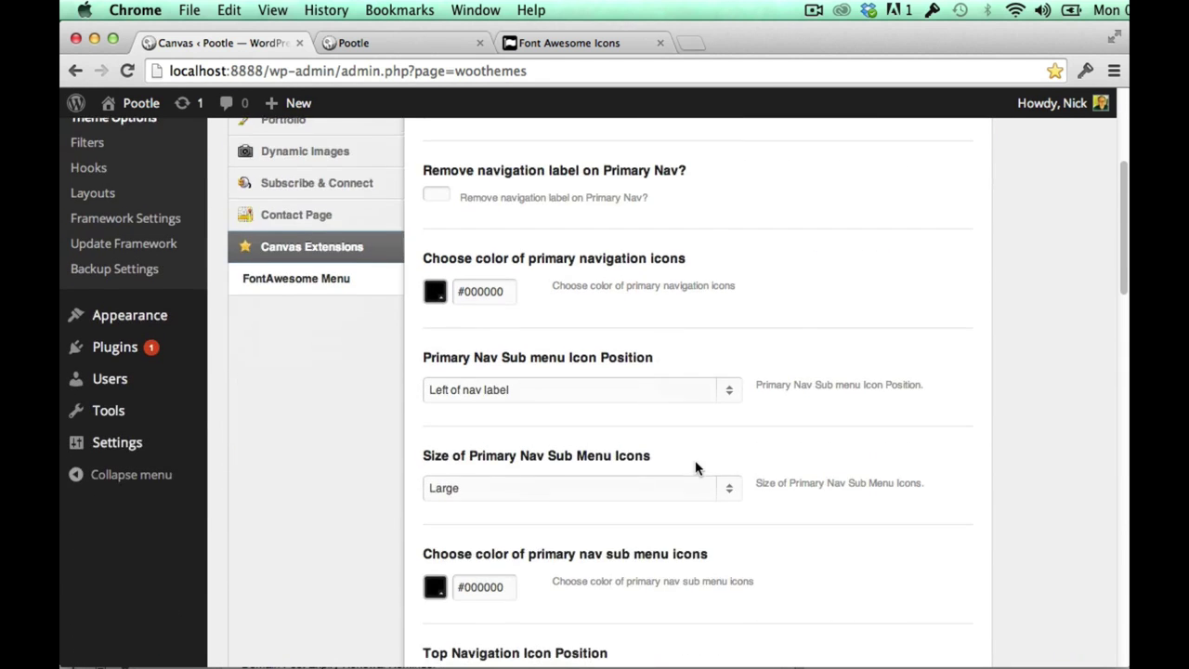
{"action": "scroll", "coordinate": [695, 467], "scroll_direction": "down", "scroll_amount": 2}
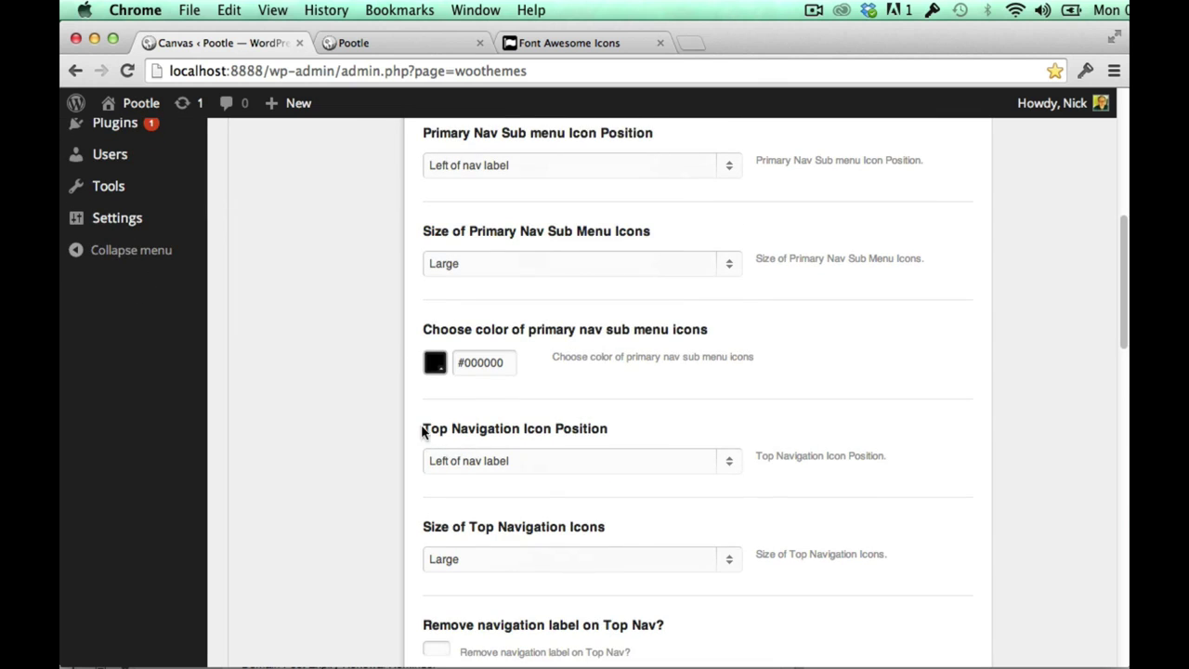
{"action": "left_click_drag", "start_coordinate": [422, 429], "coordinate": [550, 433]}
{"action": "scroll", "coordinate": [635, 459], "scroll_direction": "down", "scroll_amount": 10}
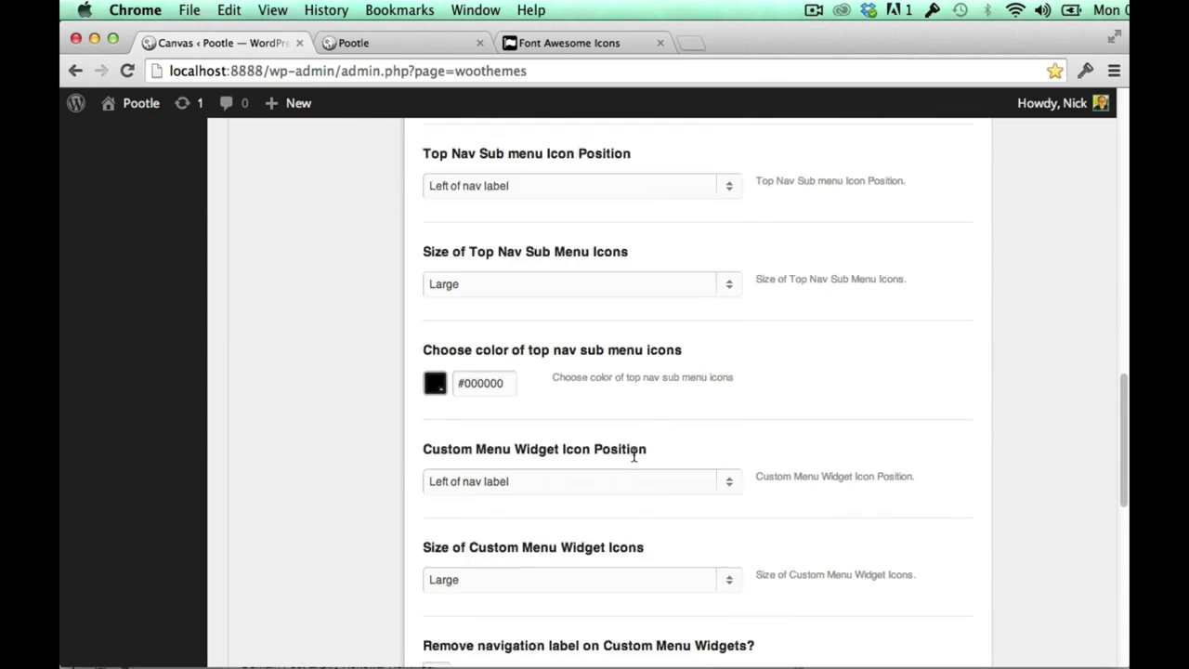
{"action": "left_click_drag", "start_coordinate": [423, 373], "coordinate": [584, 374]}
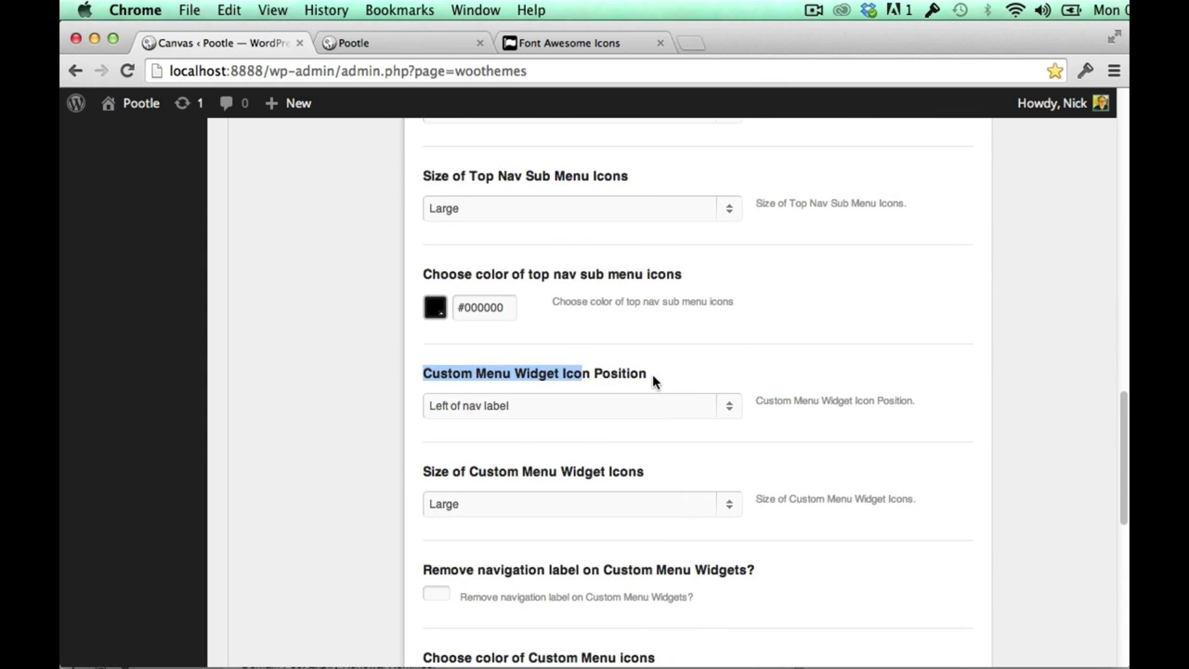
{"action": "left_click", "coordinate": [585, 371]}
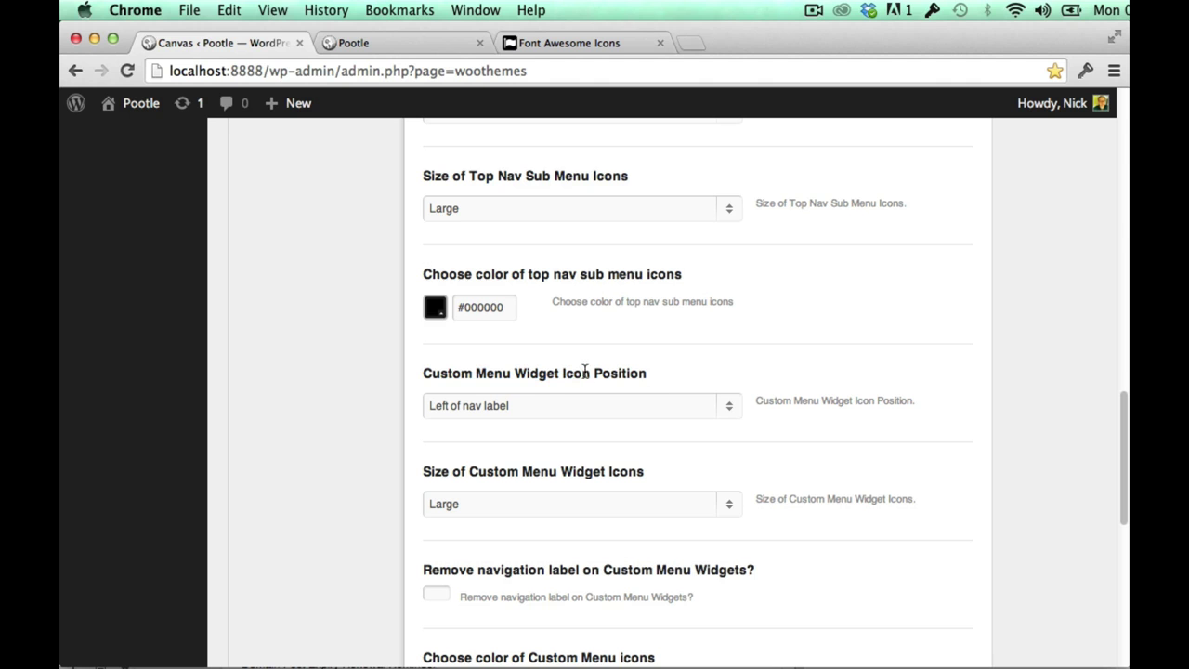
{"action": "scroll", "coordinate": [573, 455], "scroll_direction": "down", "scroll_amount": 10}
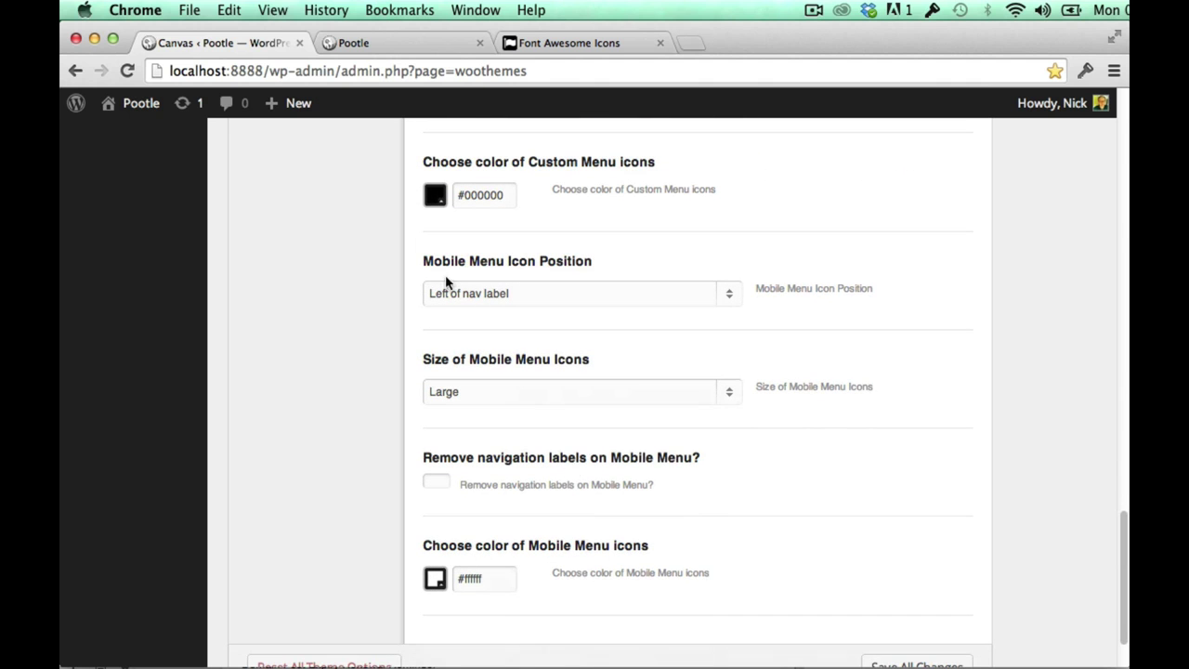
{"action": "left_click_drag", "start_coordinate": [431, 259], "coordinate": [603, 267]}
{"action": "left_click", "coordinate": [847, 370]}
{"action": "scroll", "coordinate": [846, 370], "scroll_direction": "up", "scroll_amount": 15}
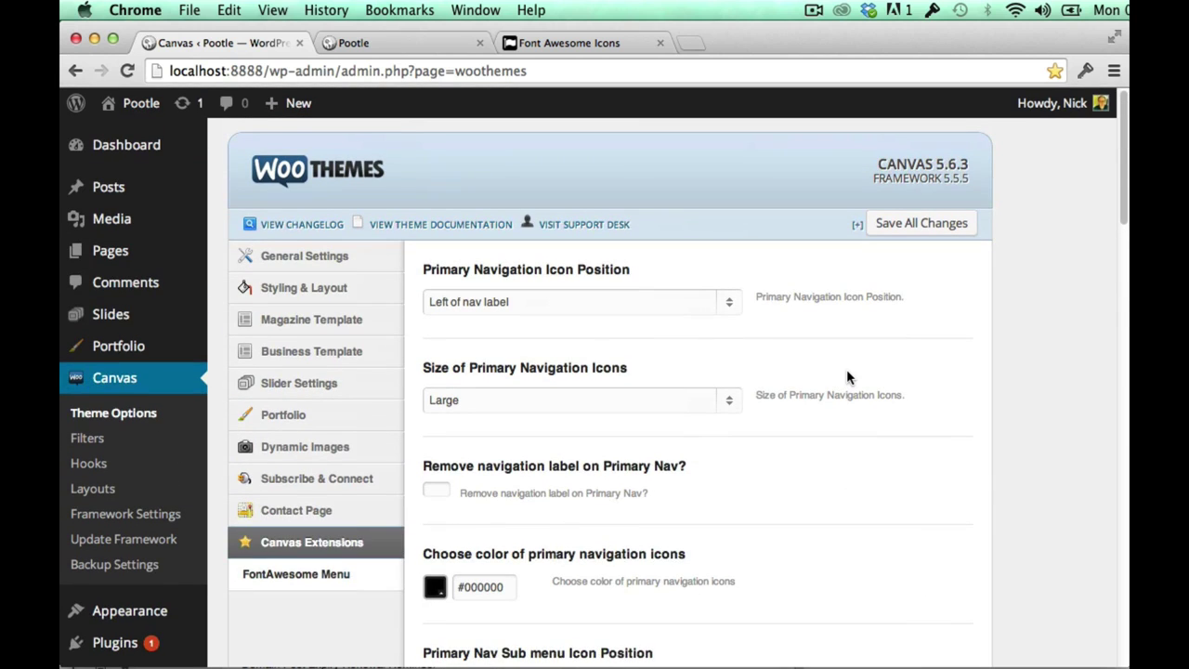
Step: Reload the Pootle site's front page to check its top and primary navigation menus
{"action": "left_click", "coordinate": [420, 46]}
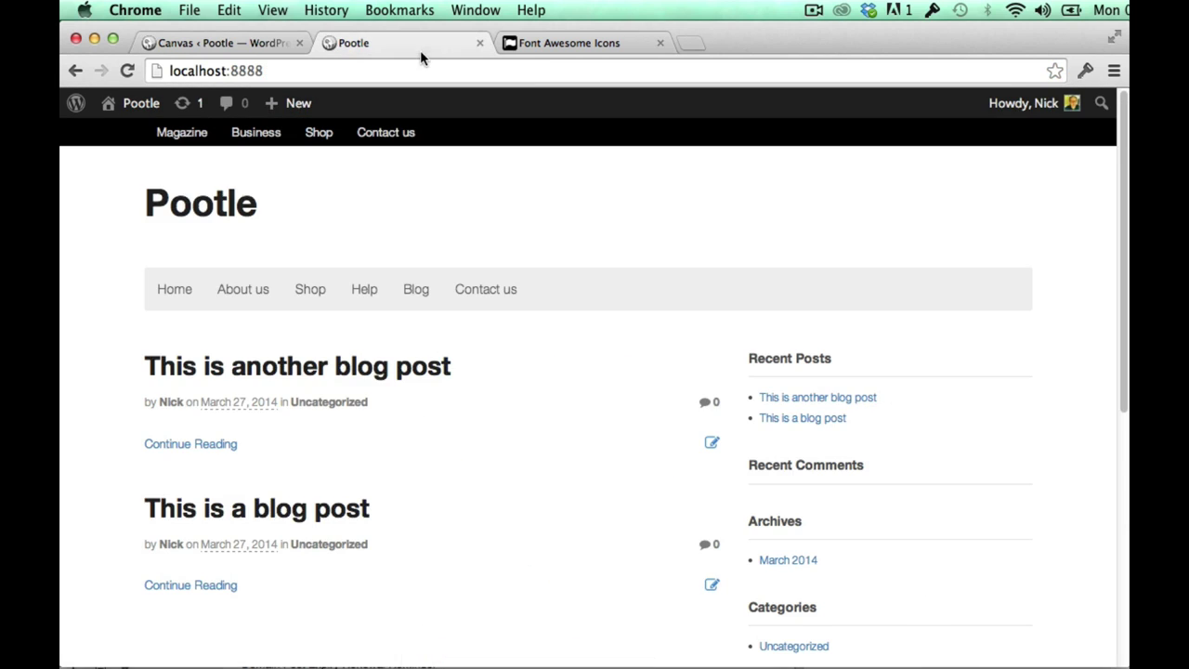
{"action": "left_click", "coordinate": [127, 70]}
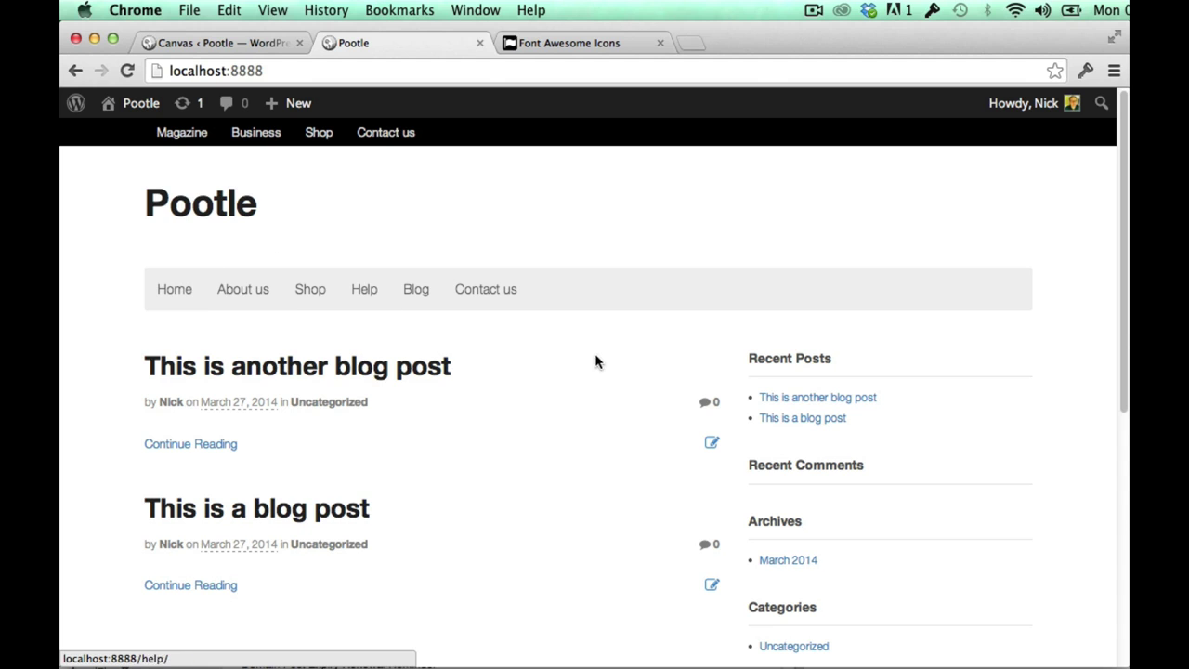
Step: Return to the WordPress admin and load the Primary Navigation (Primary Menu) menu for editing
{"action": "left_click", "coordinate": [254, 46]}
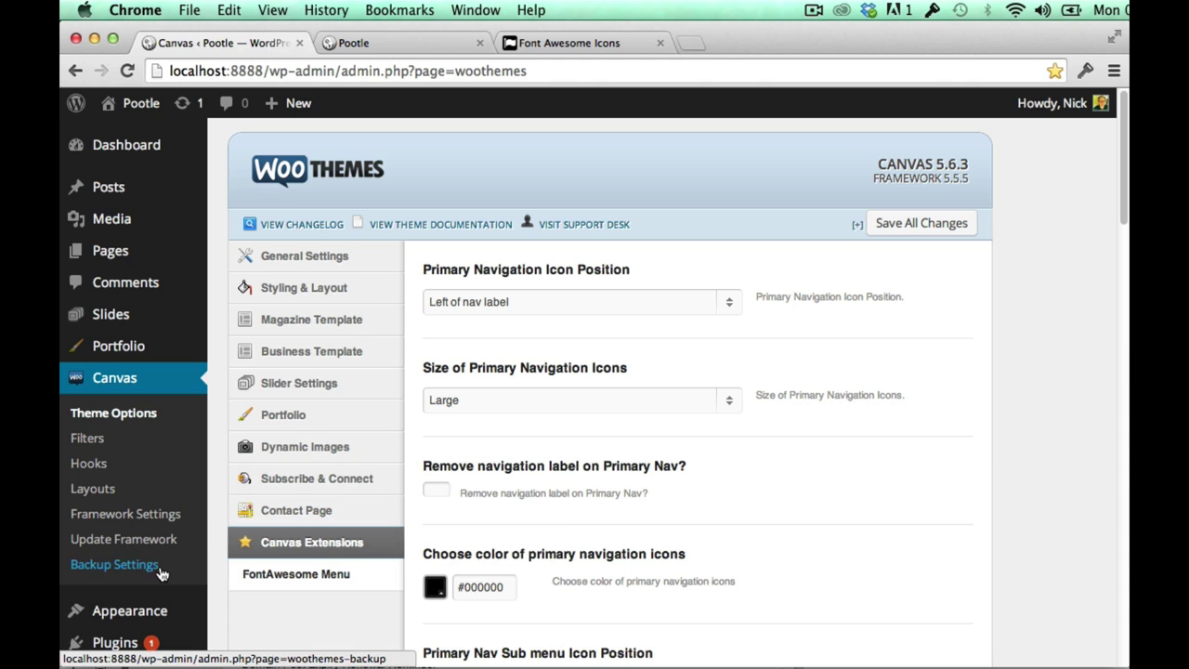
{"action": "scroll", "coordinate": [106, 558], "scroll_direction": "down", "scroll_amount": 3}
{"action": "mouse_move", "coordinate": [139, 492]}
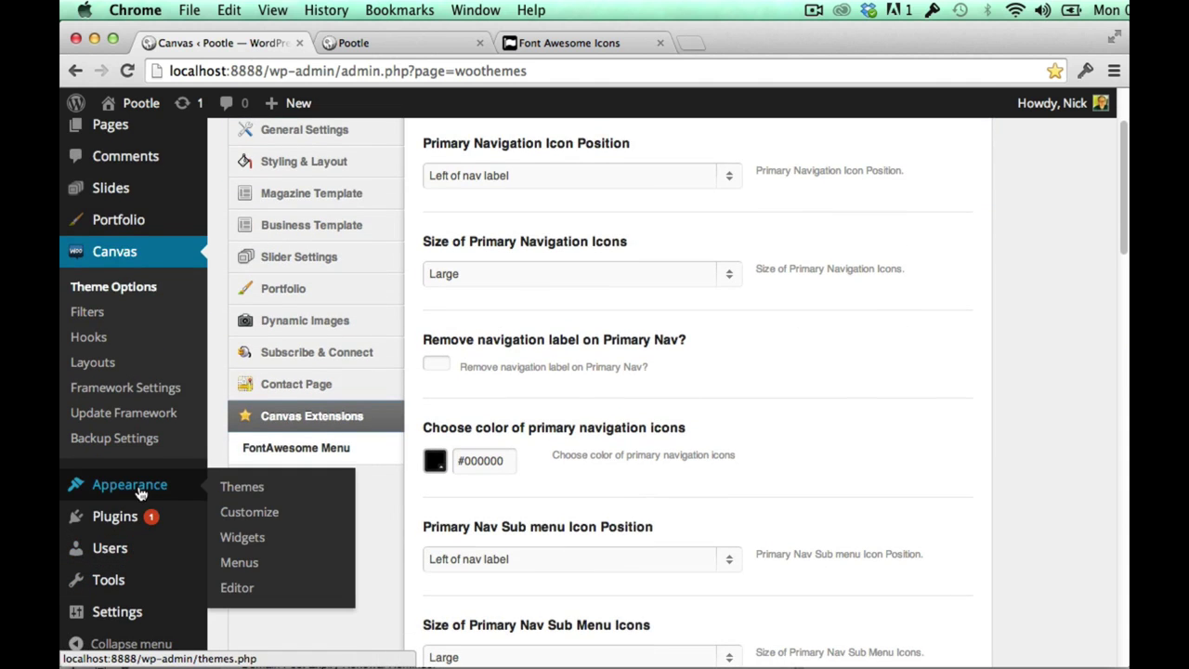
{"action": "left_click", "coordinate": [140, 487]}
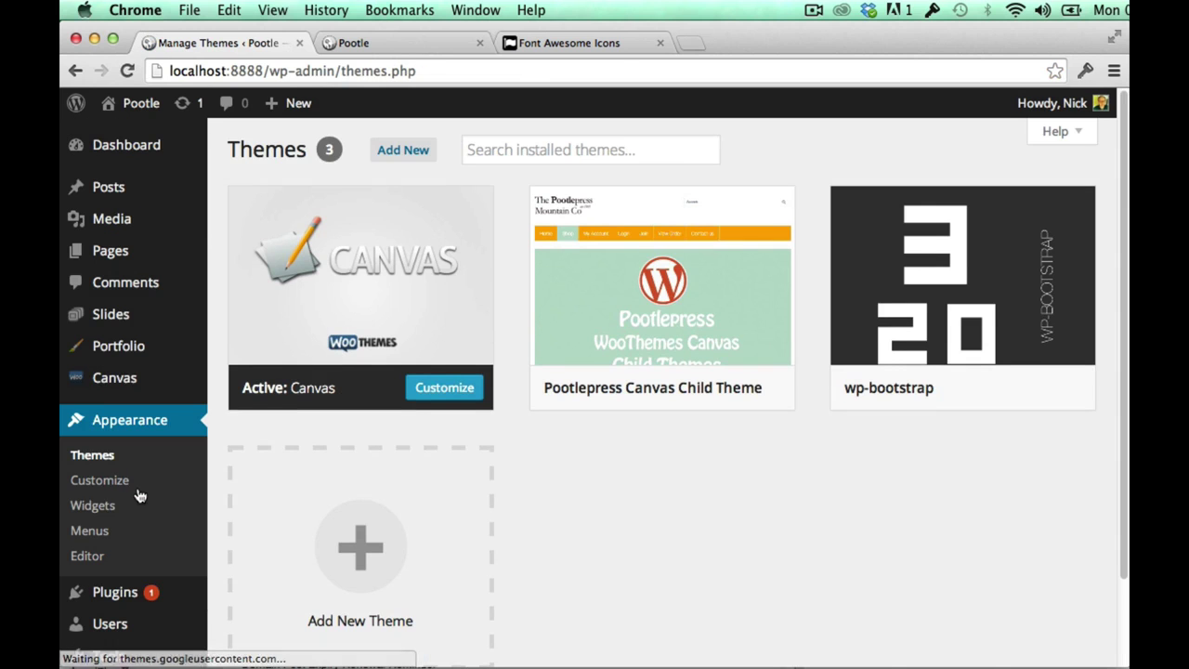
{"action": "left_click", "coordinate": [90, 533]}
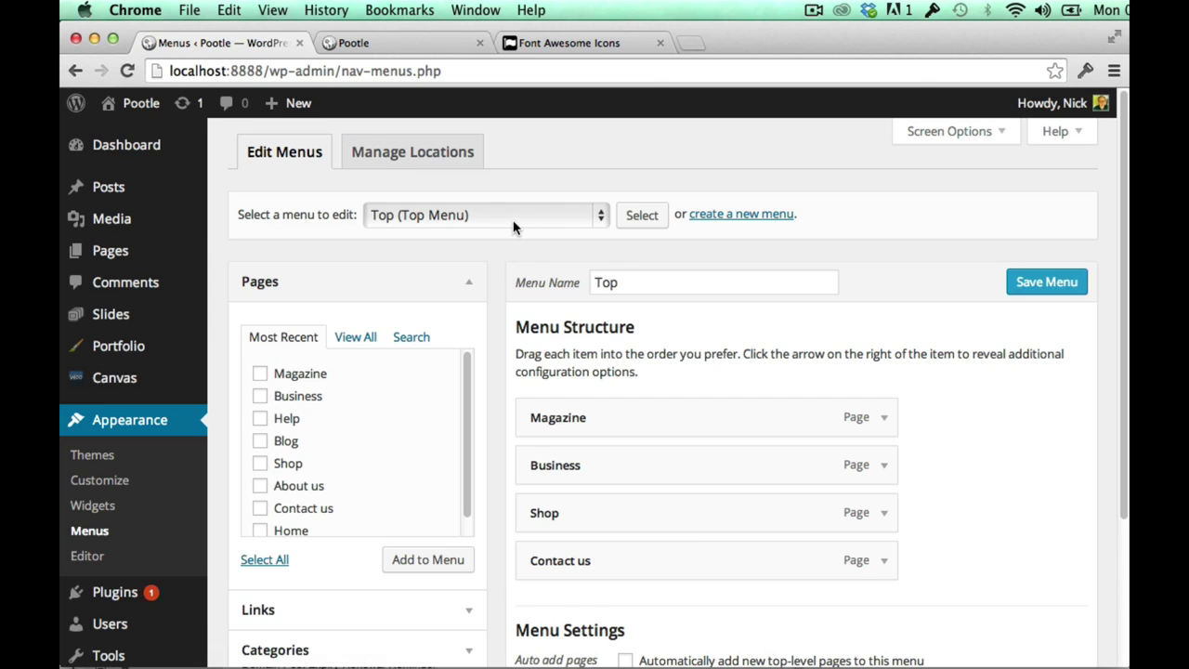
{"action": "left_click", "coordinate": [516, 216]}
{"action": "left_click", "coordinate": [516, 198]}
{"action": "left_click", "coordinate": [641, 214]}
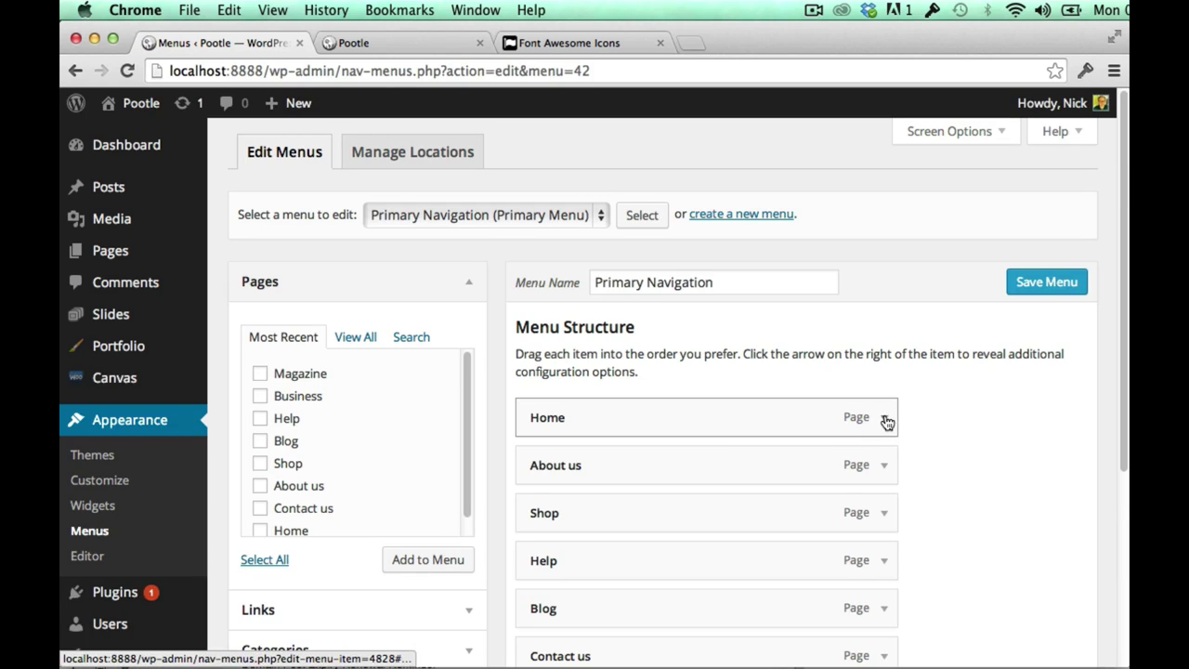
Step: Expand the Home item in the Primary Navigation menu structure and place the cursor in its CSS Classes field
{"action": "left_click", "coordinate": [622, 48]}
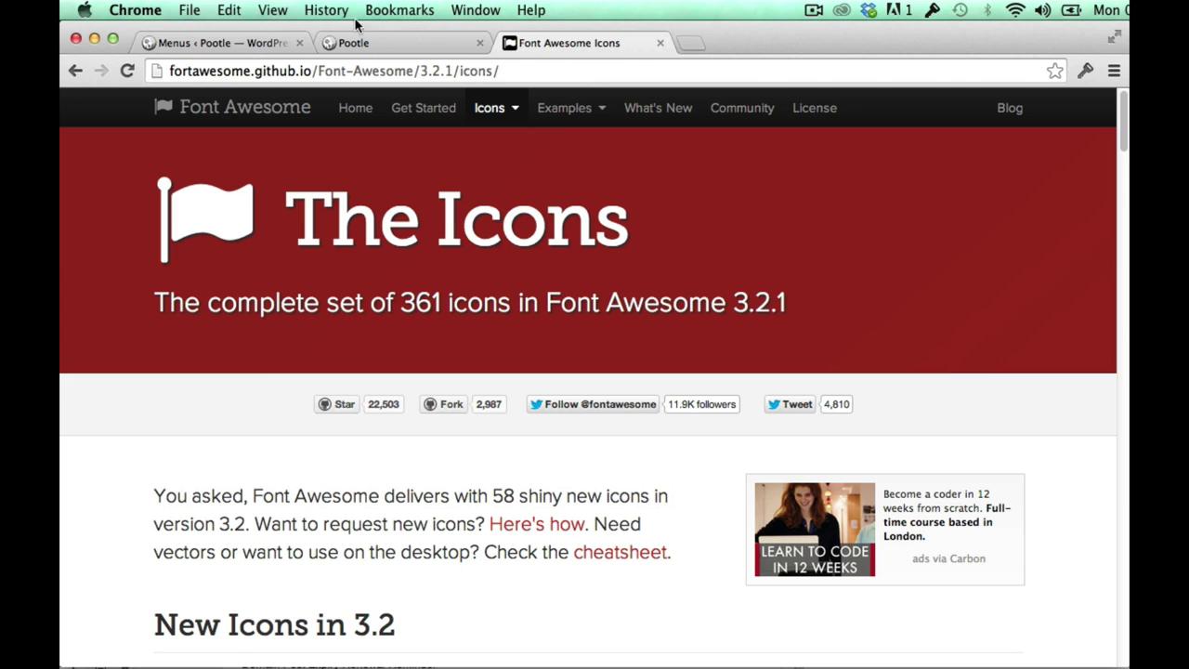
{"action": "left_click", "coordinate": [252, 43]}
{"action": "left_click", "coordinate": [888, 421]}
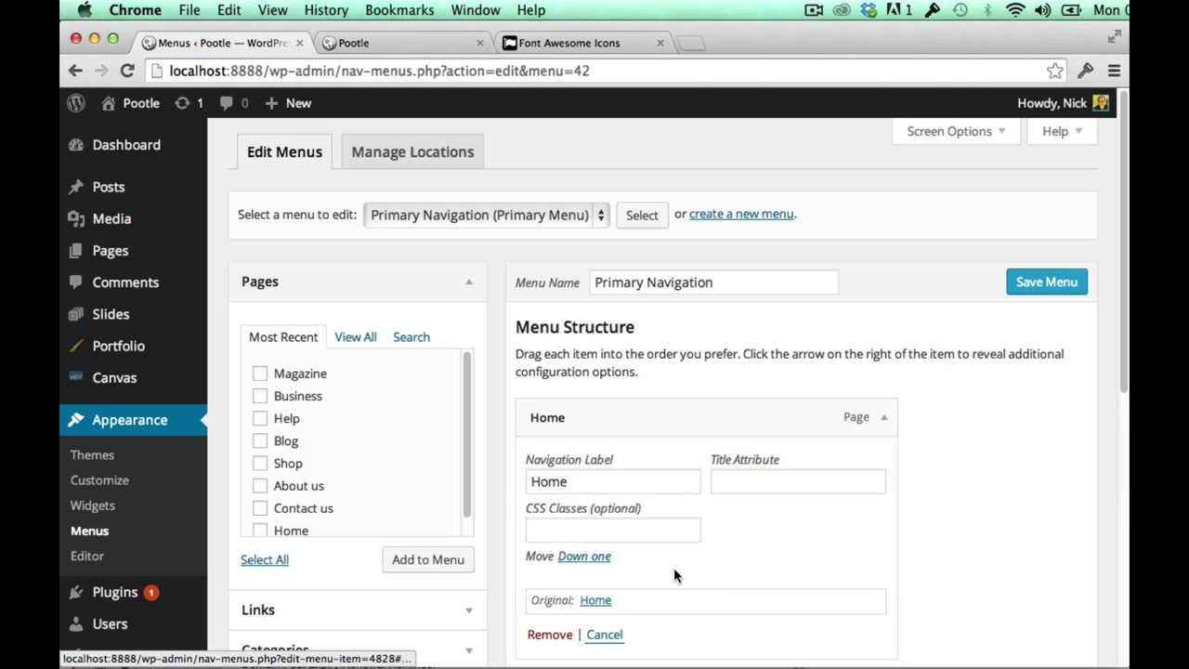
{"action": "scroll", "coordinate": [678, 568], "scroll_direction": "down", "scroll_amount": 2}
{"action": "scroll", "coordinate": [678, 566], "scroll_direction": "down", "scroll_amount": 1}
{"action": "left_click_drag", "start_coordinate": [527, 394], "coordinate": [642, 394]}
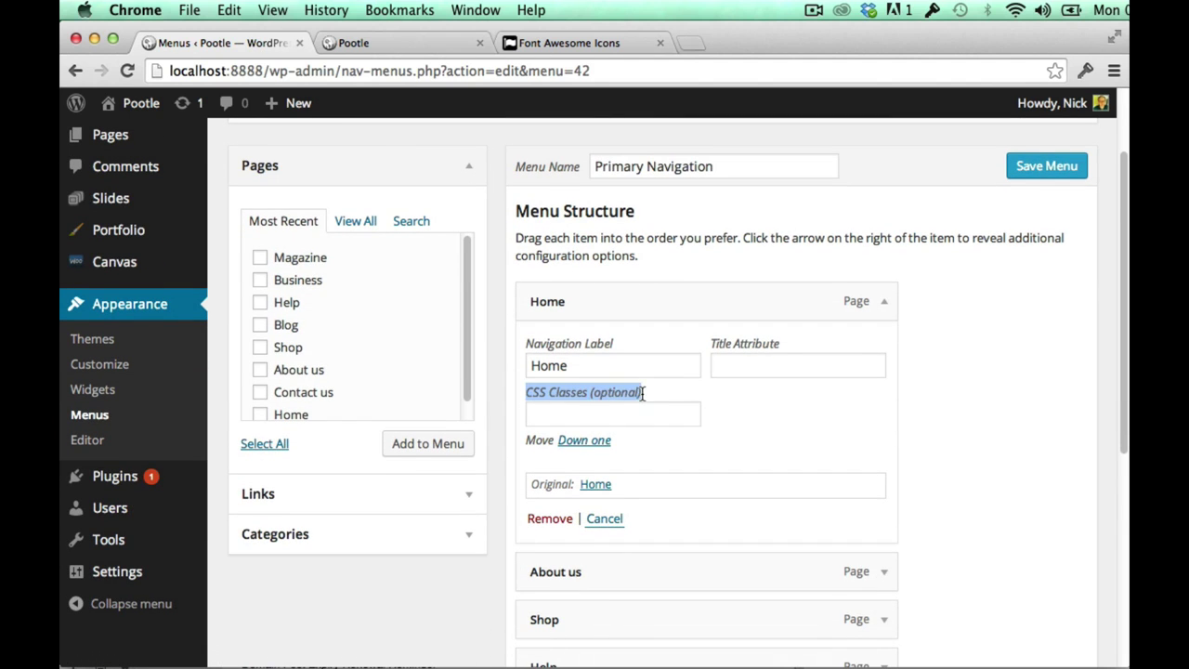
{"action": "left_click", "coordinate": [540, 412]}
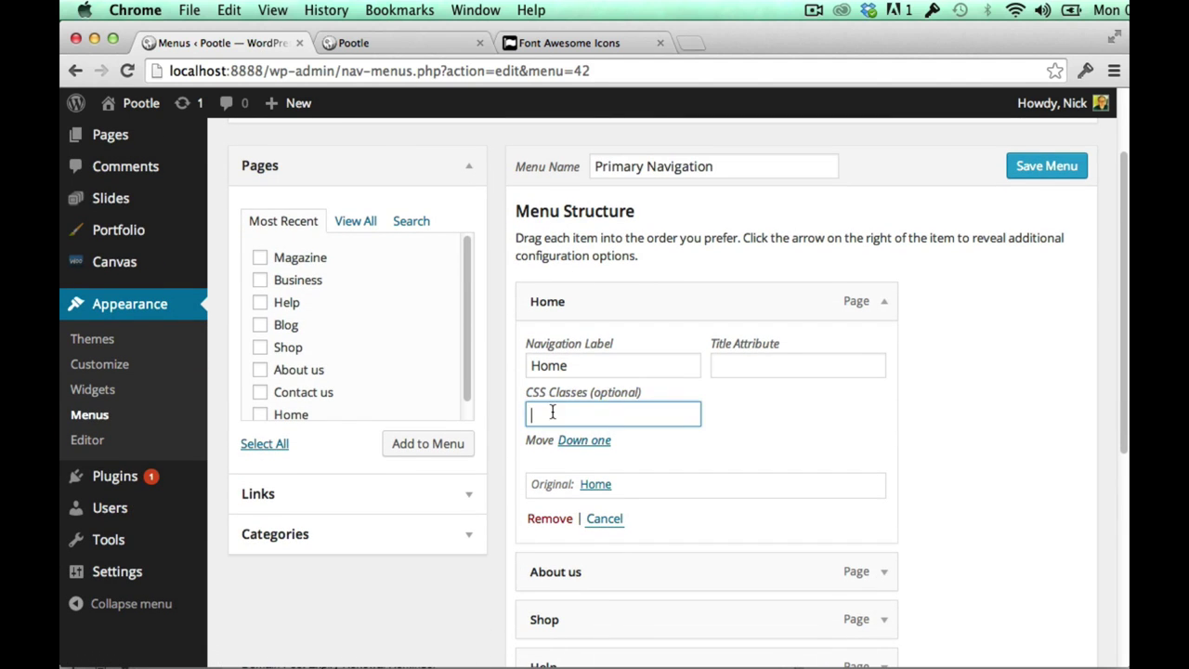
Step: Verify in the screen options that CSS Classes is enabled under the advanced menu properties
{"action": "scroll", "coordinate": [788, 442], "scroll_direction": "up", "scroll_amount": 3}
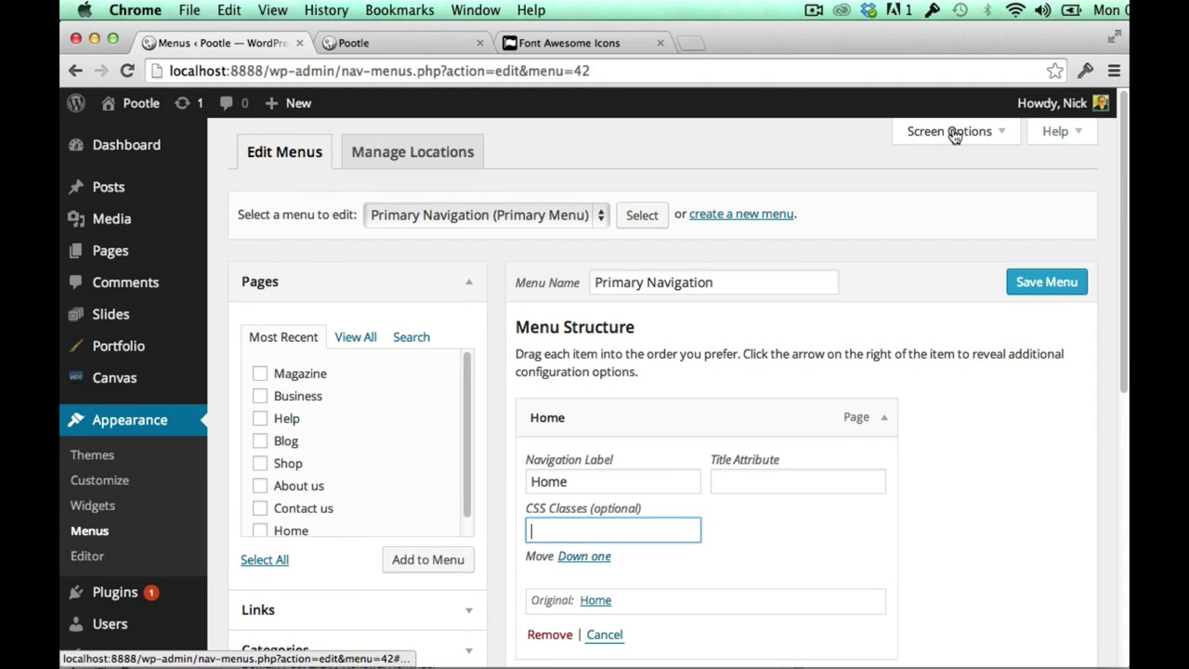
{"action": "left_click", "coordinate": [954, 134]}
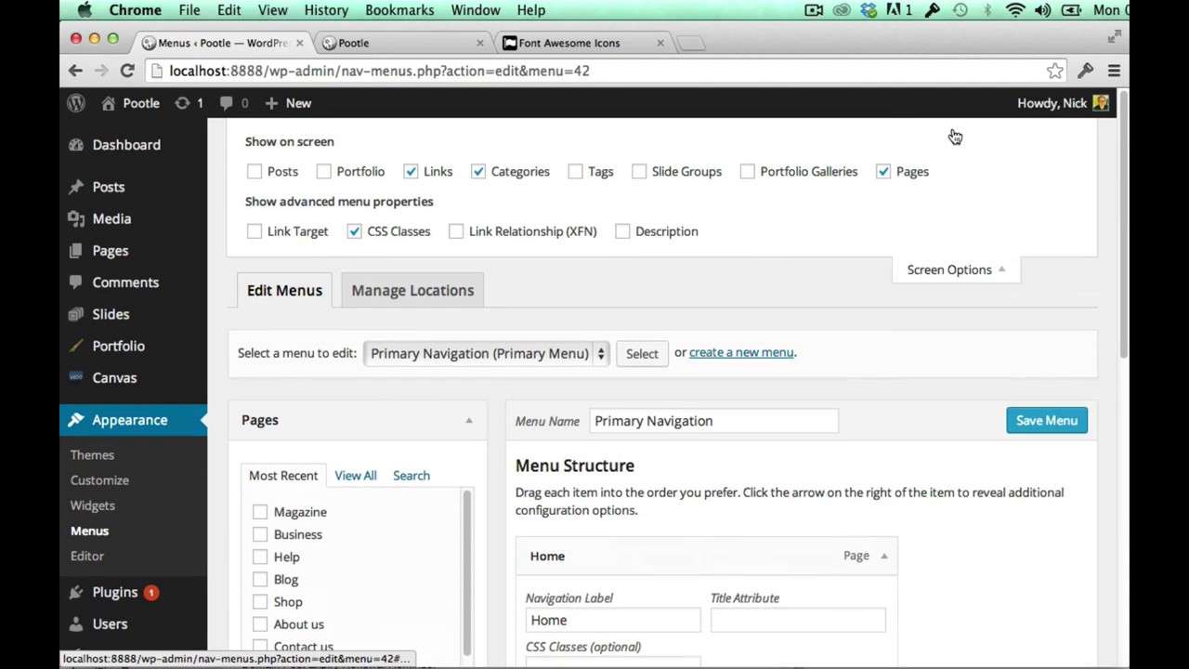
{"action": "left_click", "coordinate": [353, 235]}
{"action": "left_click", "coordinate": [354, 234]}
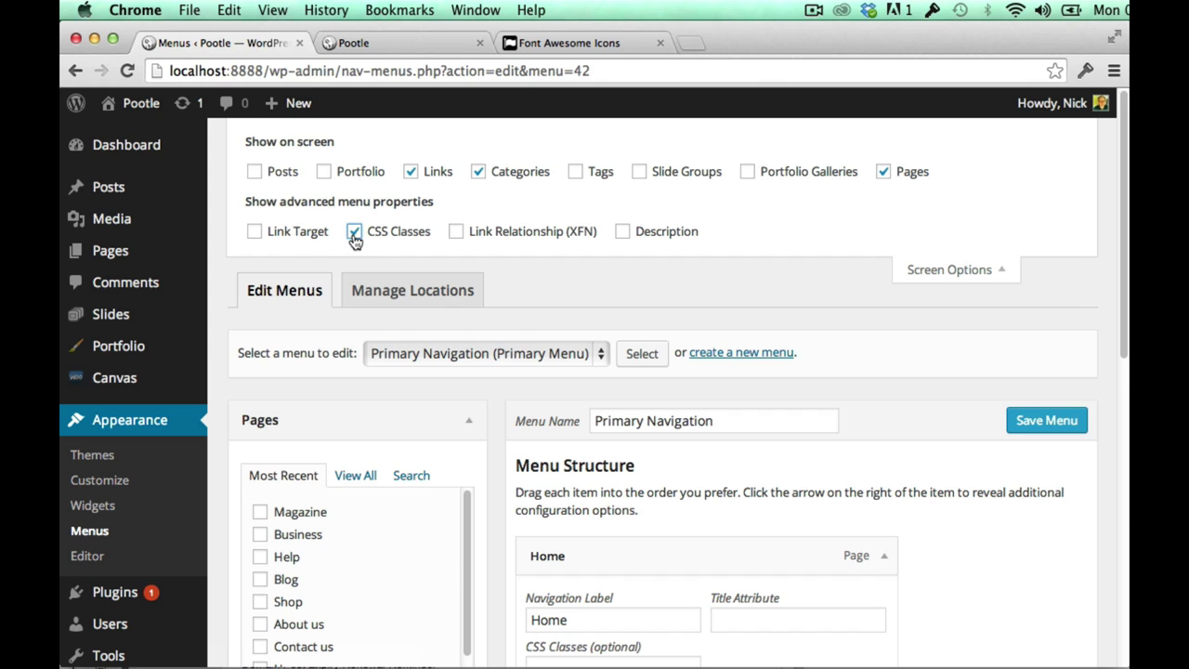
{"action": "left_click", "coordinate": [354, 234]}
{"action": "left_click", "coordinate": [354, 236]}
{"action": "left_click", "coordinate": [926, 275]}
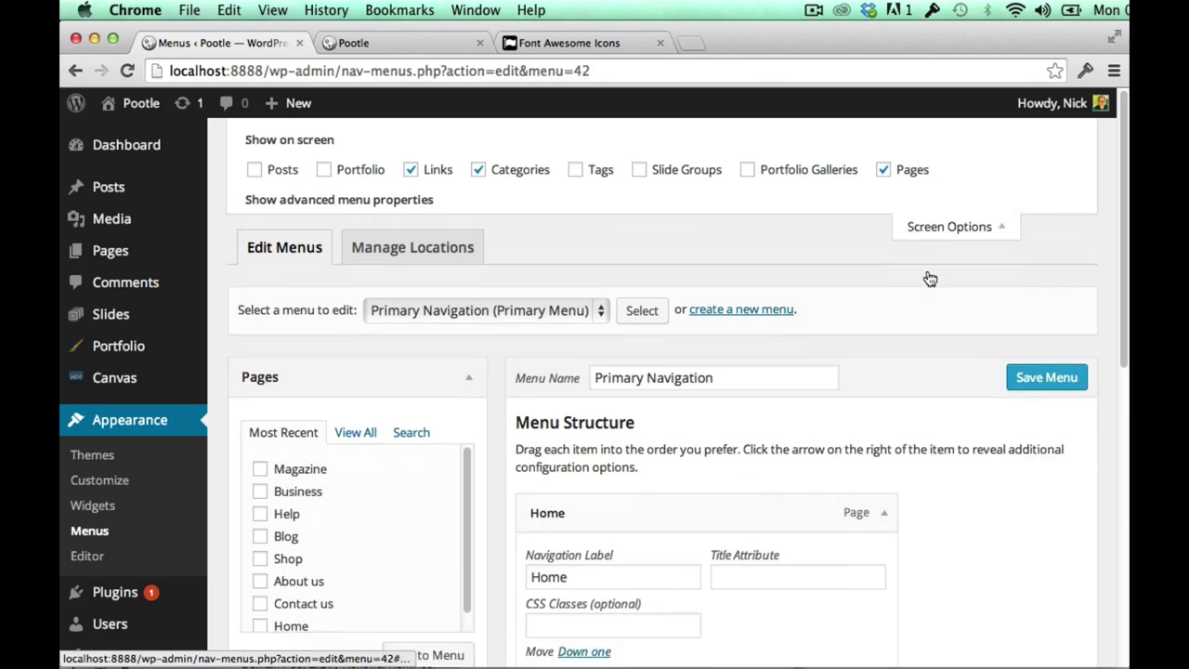
Step: Assign the icon-home CSS class from the Font Awesome icon set to the Home menu item, save the menu and view the front page
{"action": "left_click", "coordinate": [578, 523]}
{"action": "scroll", "coordinate": [608, 525], "scroll_direction": "down", "scroll_amount": 2}
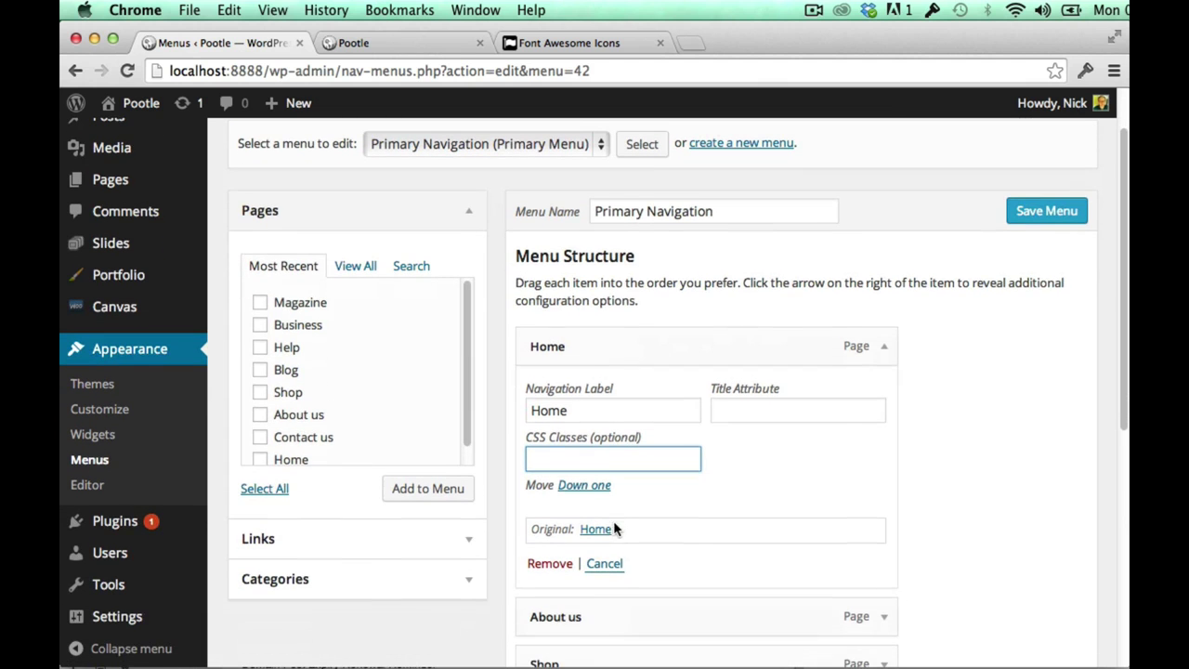
{"action": "left_click", "coordinate": [583, 45]}
{"action": "scroll", "coordinate": [292, 548], "scroll_direction": "down", "scroll_amount": 10}
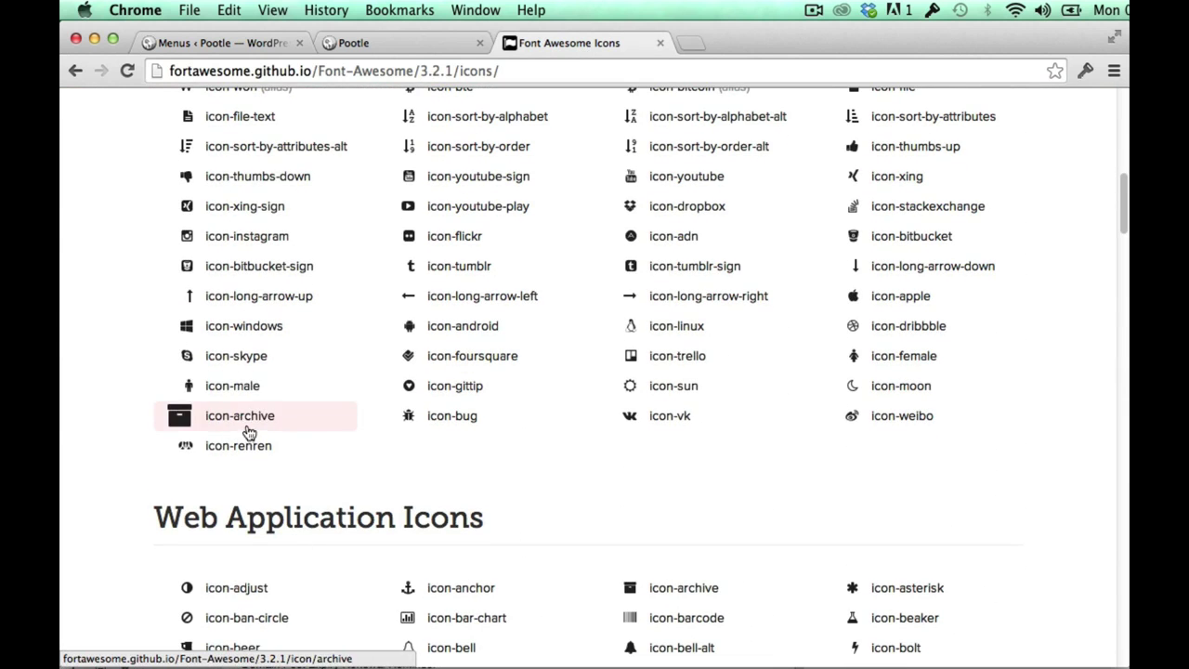
{"action": "scroll", "coordinate": [399, 557], "scroll_direction": "down", "scroll_amount": 4}
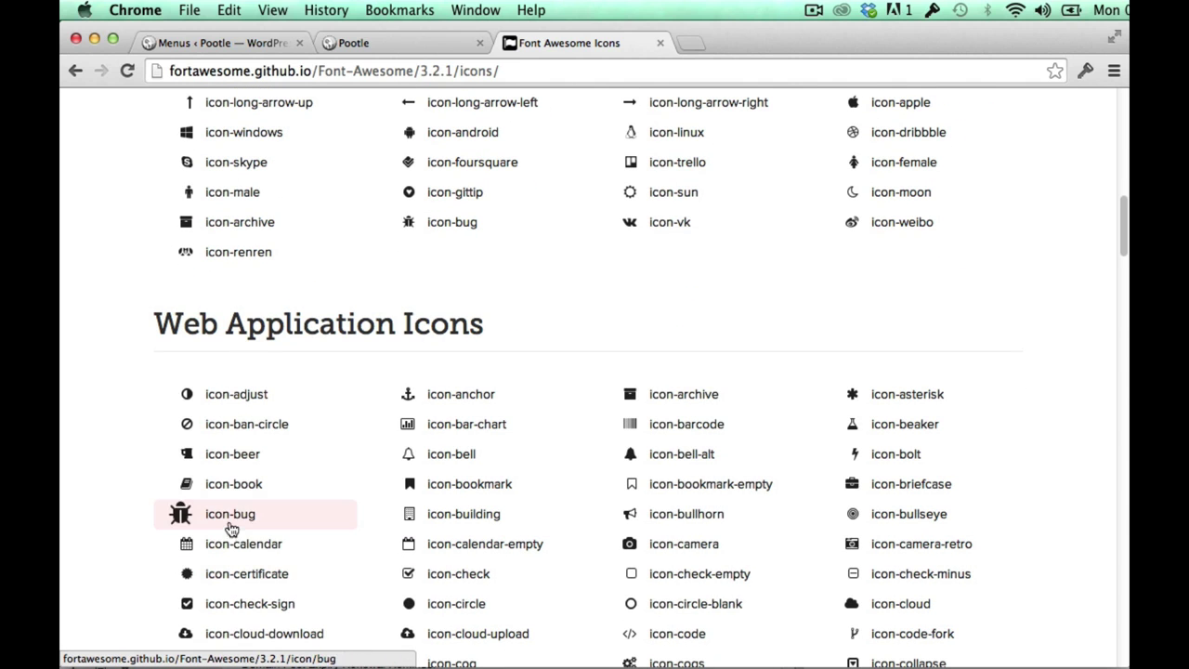
{"action": "scroll", "coordinate": [272, 599], "scroll_direction": "down", "scroll_amount": 2}
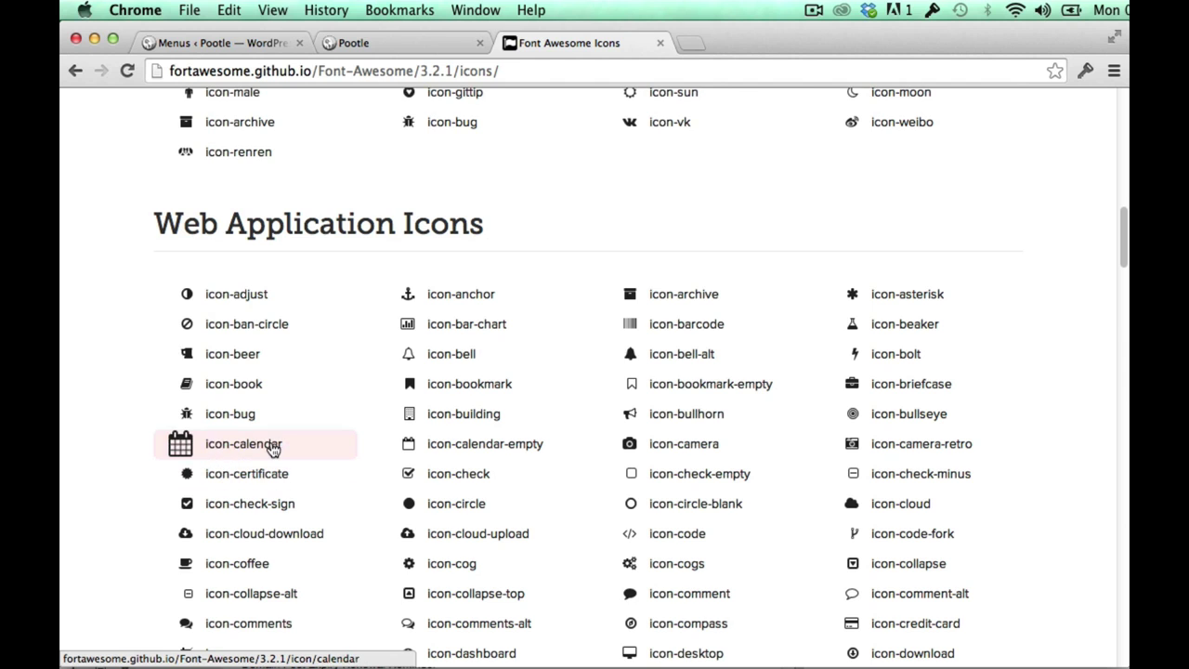
{"action": "left_click", "coordinate": [385, 42]}
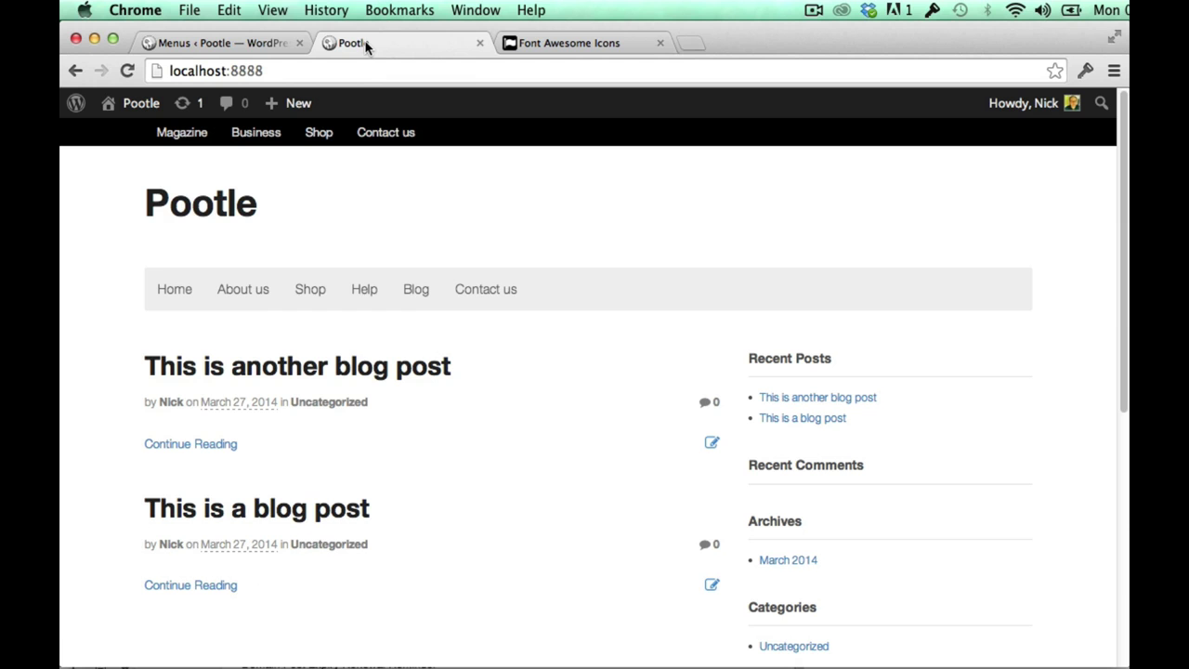
{"action": "left_click", "coordinate": [263, 43]}
{"action": "type", "text": "icon-home"}
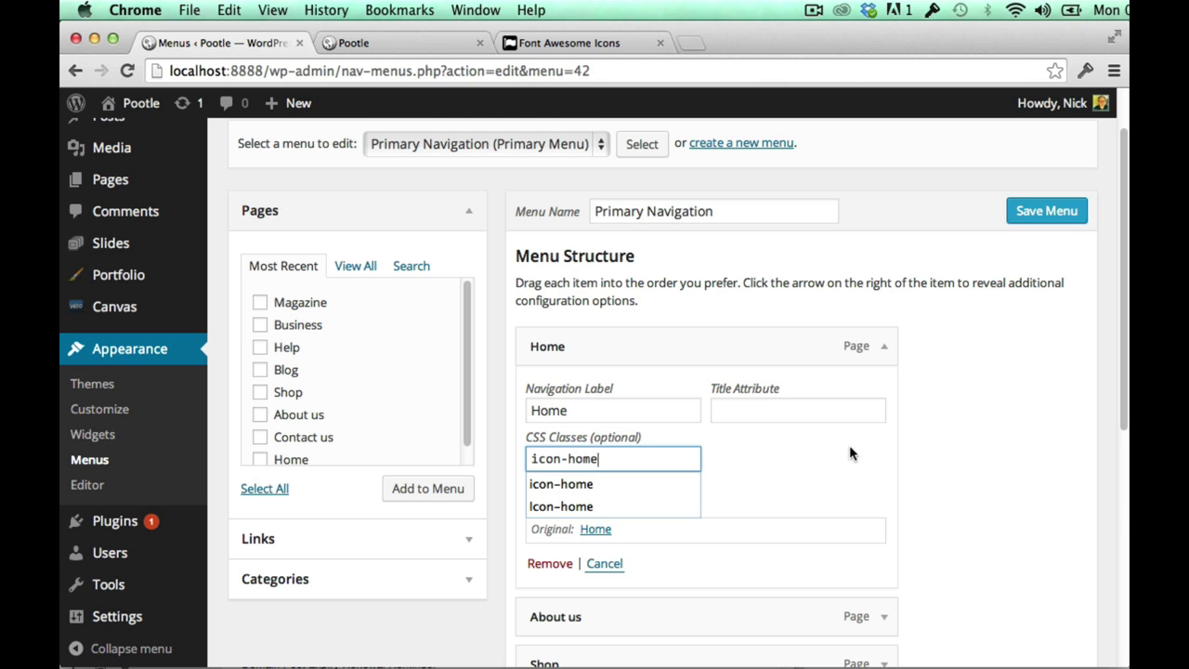
{"action": "left_click", "coordinate": [853, 456]}
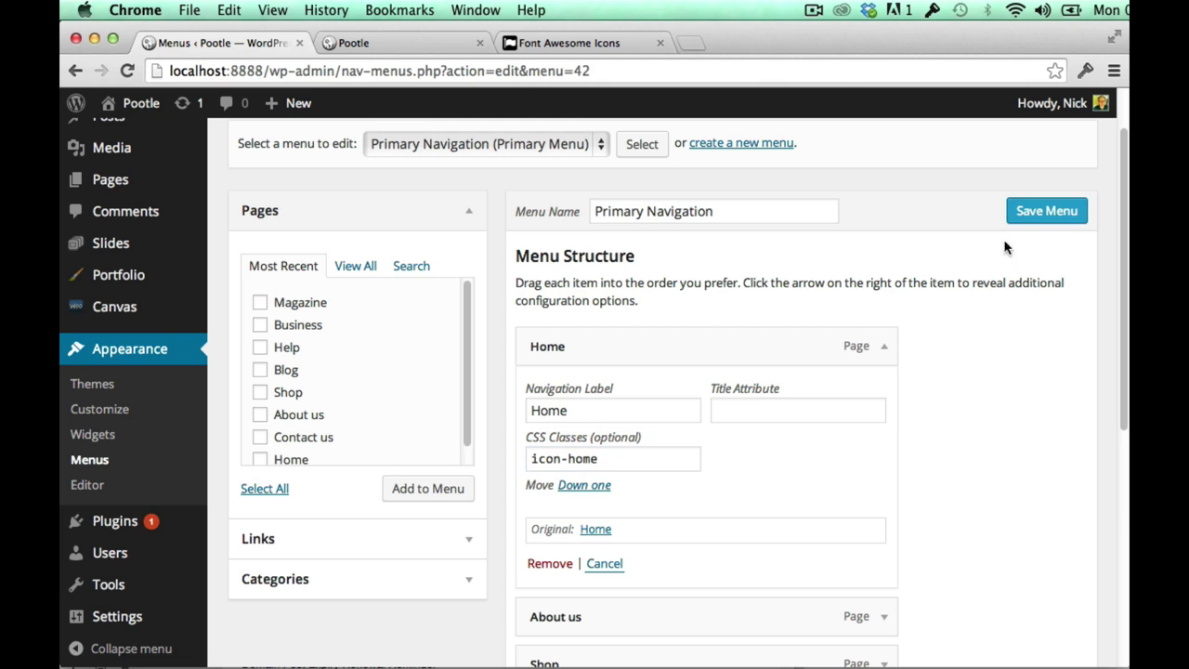
{"action": "left_click", "coordinate": [1038, 213]}
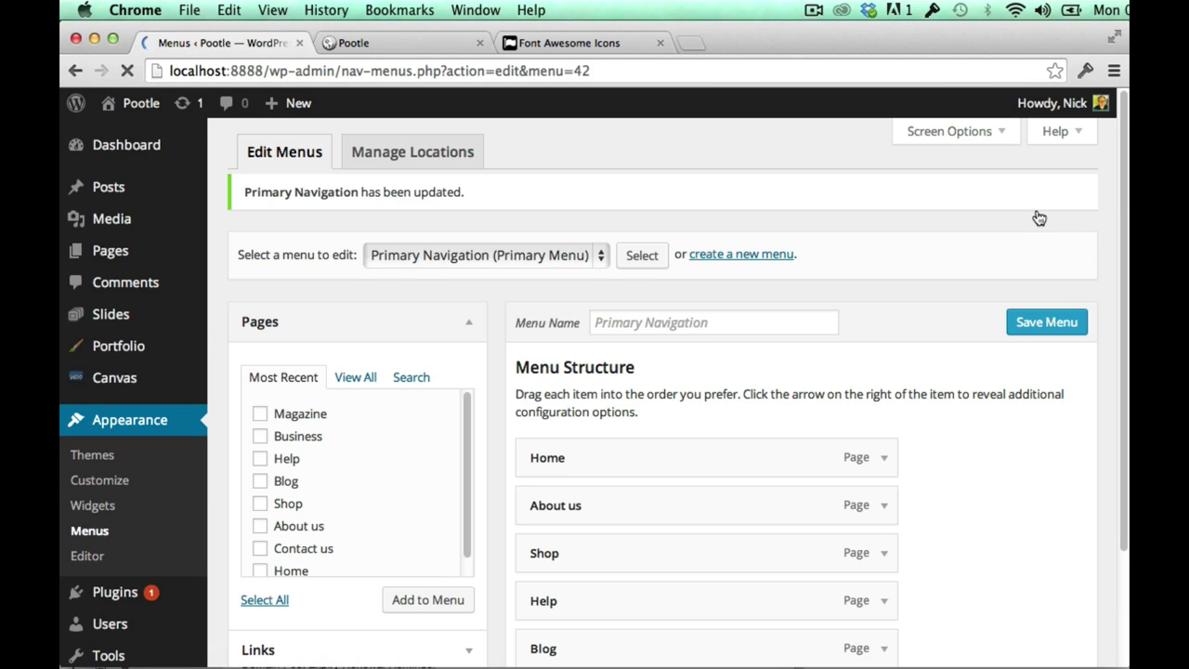
{"action": "left_click", "coordinate": [130, 103]}
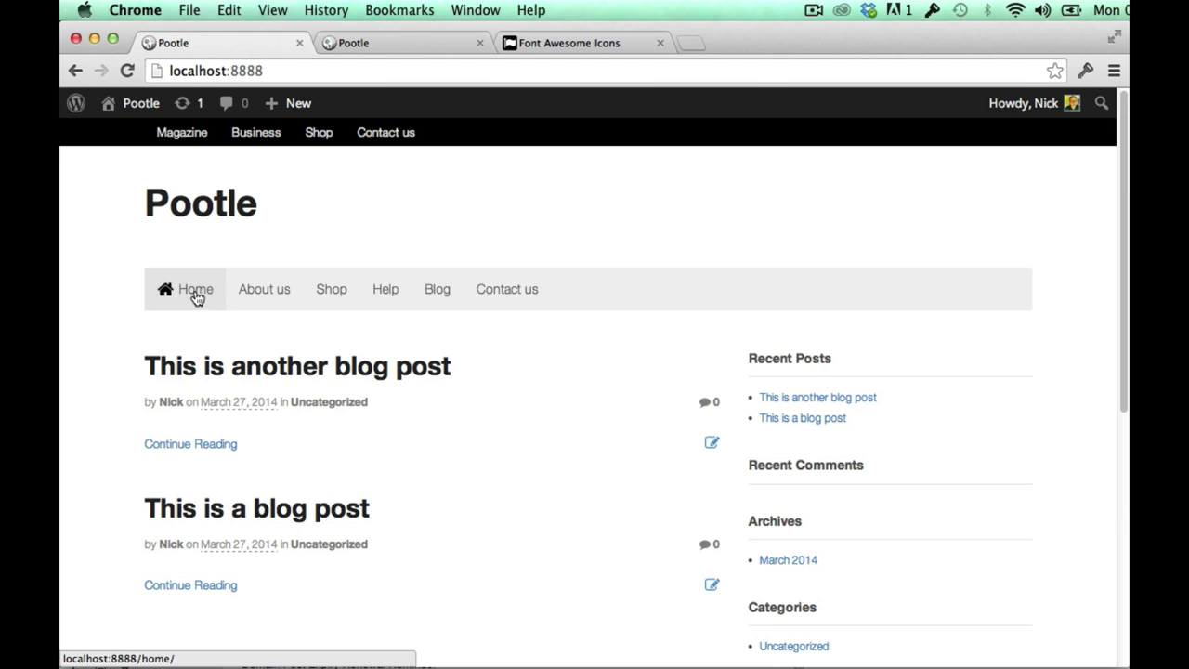
Step: Return to the WordPress admin and reopen the FontAwesome Menu settings in the Canvas theme options
{"action": "left_click", "coordinate": [139, 110]}
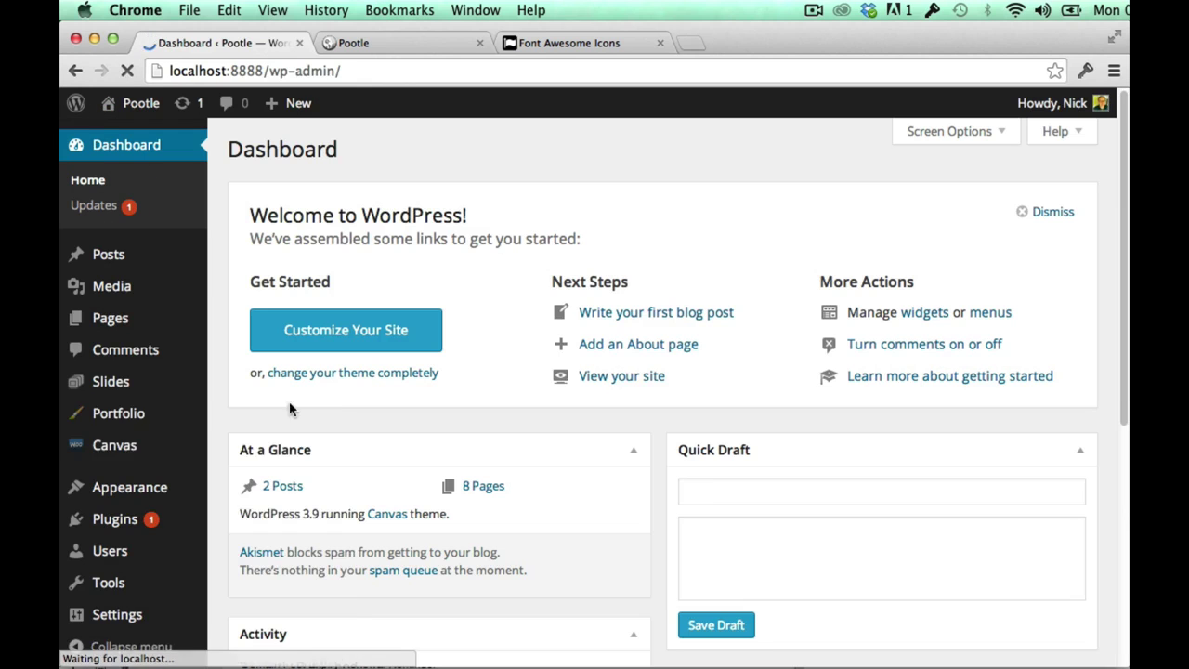
{"action": "left_click", "coordinate": [114, 445]}
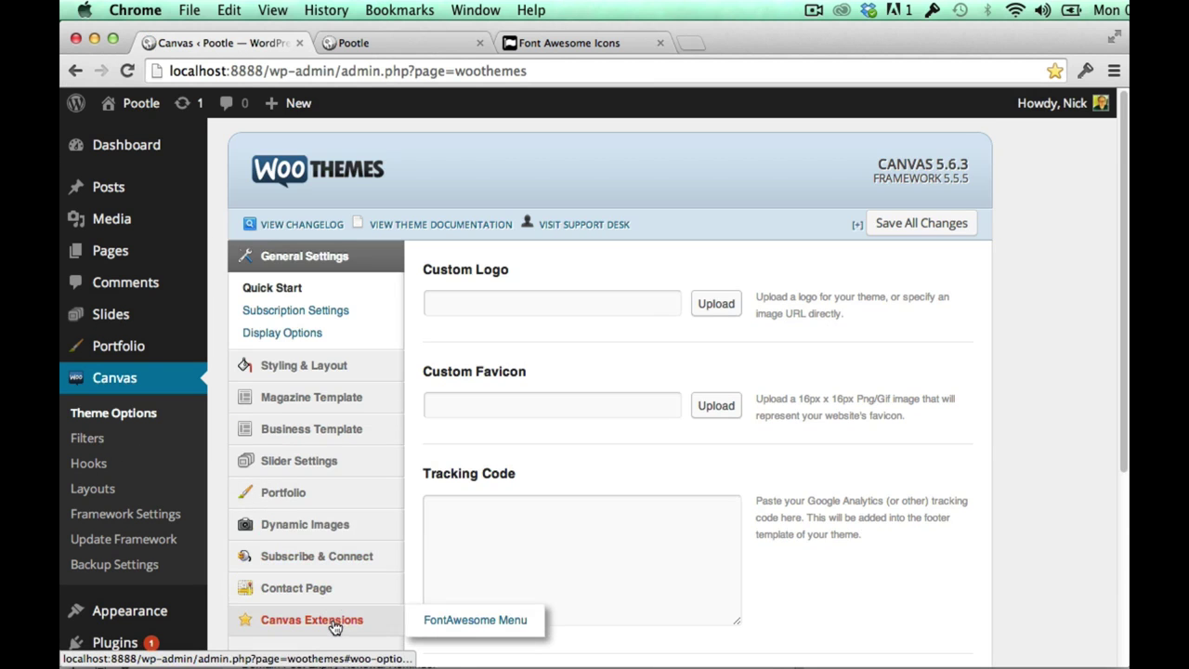
{"action": "left_click", "coordinate": [333, 624]}
{"action": "scroll", "coordinate": [337, 597], "scroll_direction": "down", "scroll_amount": 3}
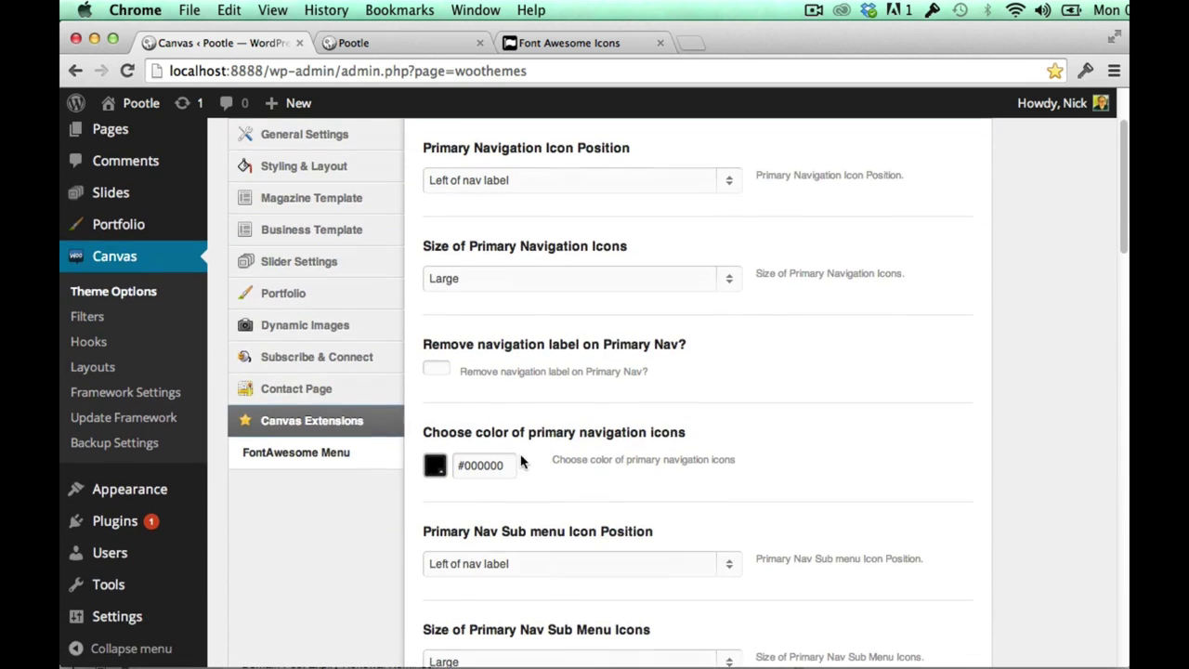
Step: Set the Primary Navigation Icon Position to Right of nav label, save all changes and reload the front page to check it
{"action": "scroll", "coordinate": [520, 446], "scroll_direction": "up", "scroll_amount": 2}
{"action": "left_click", "coordinate": [509, 232]}
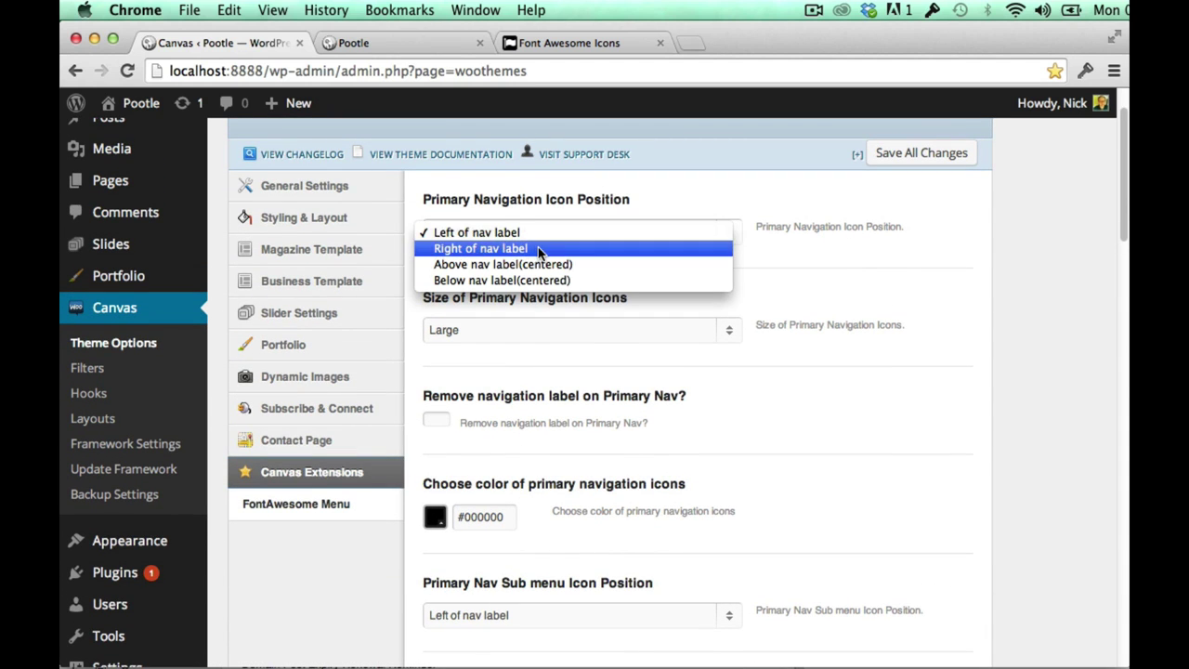
{"action": "left_click", "coordinate": [539, 249]}
{"action": "left_click", "coordinate": [919, 163]}
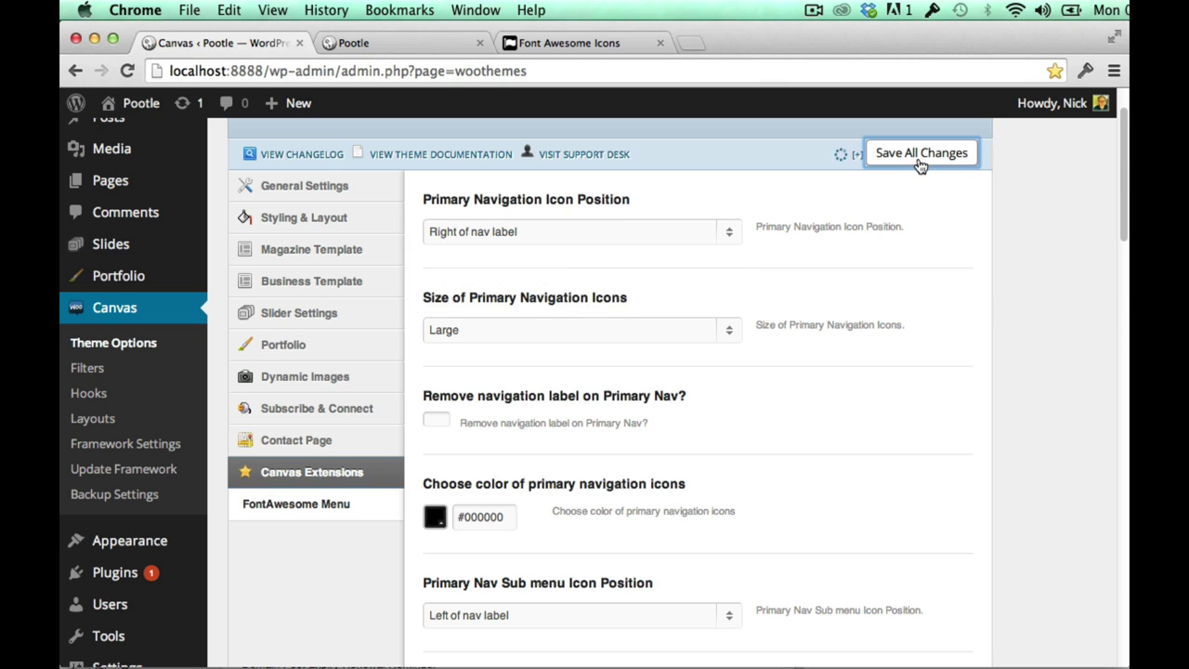
{"action": "left_click", "coordinate": [349, 44]}
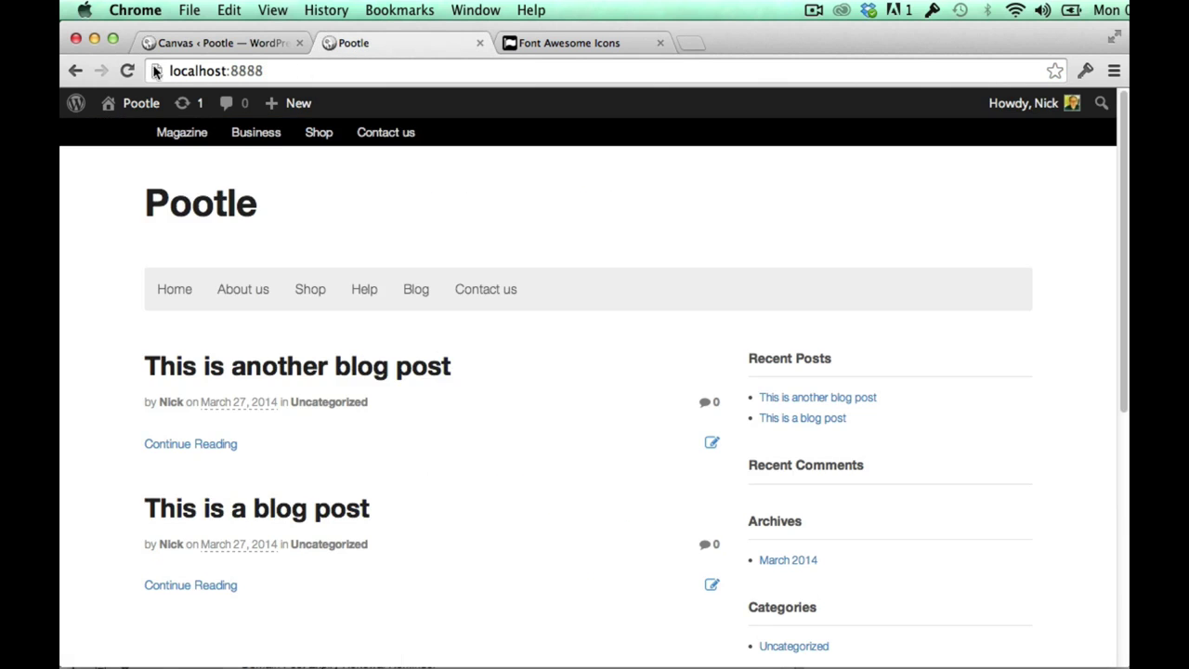
{"action": "left_click", "coordinate": [129, 72]}
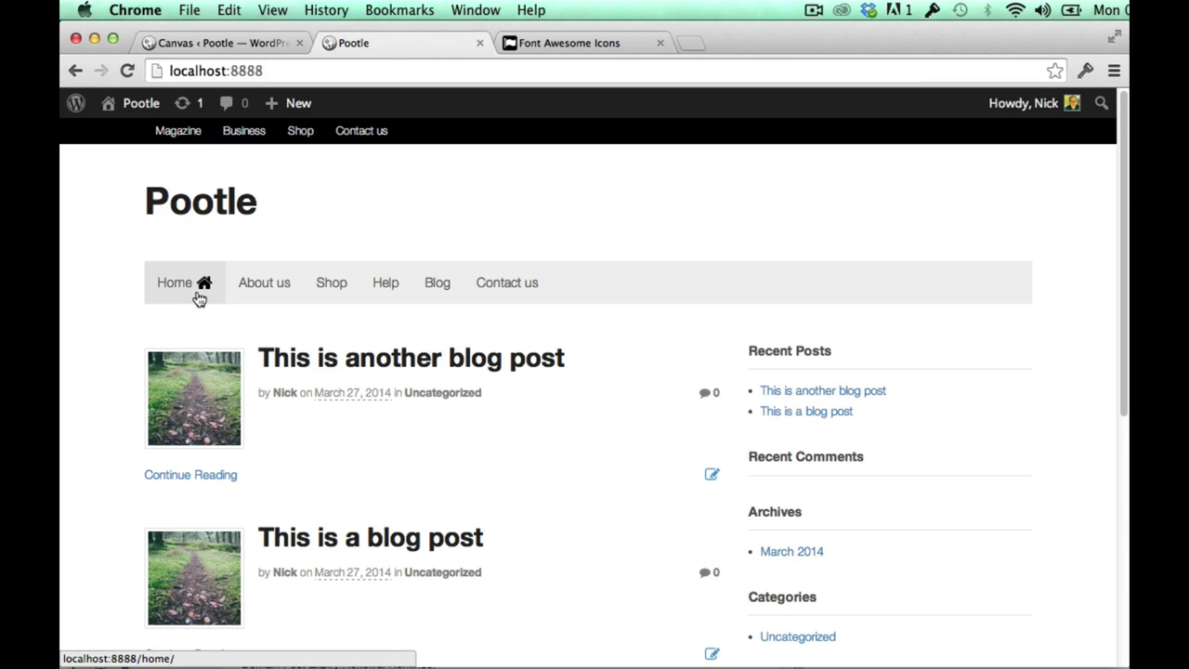
Step: Set the Primary Navigation Icon Position to Above nav label(centered), save all changes and check the reloaded front page
{"action": "left_click", "coordinate": [248, 42]}
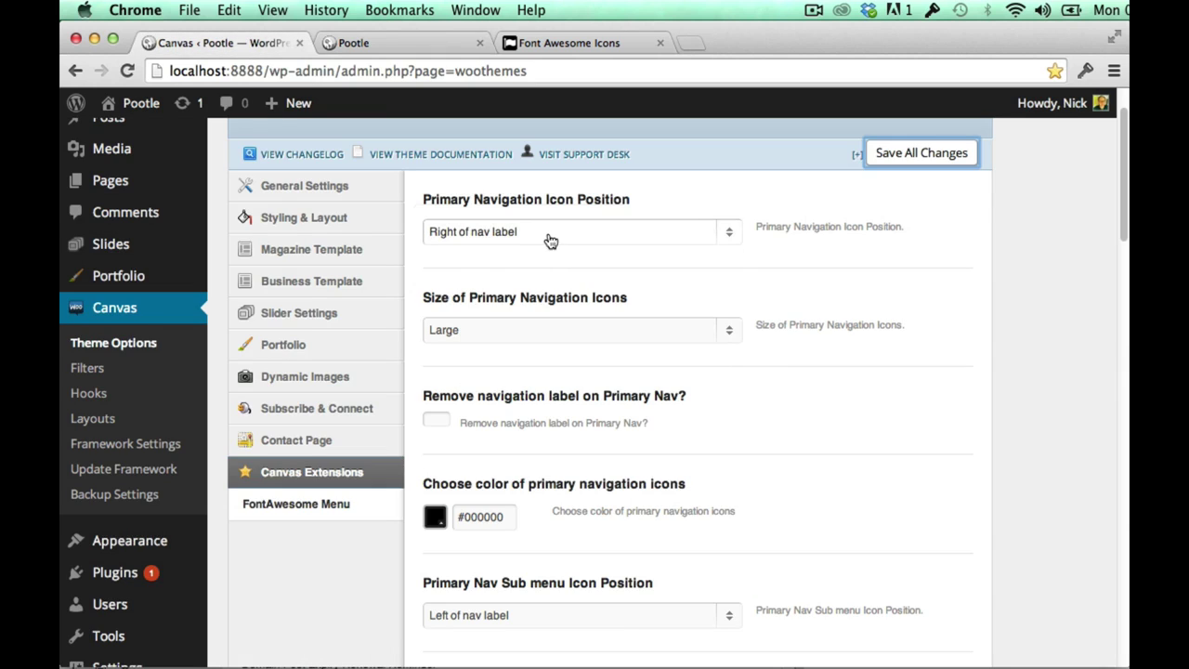
{"action": "left_click", "coordinate": [550, 241]}
{"action": "left_click", "coordinate": [520, 249]}
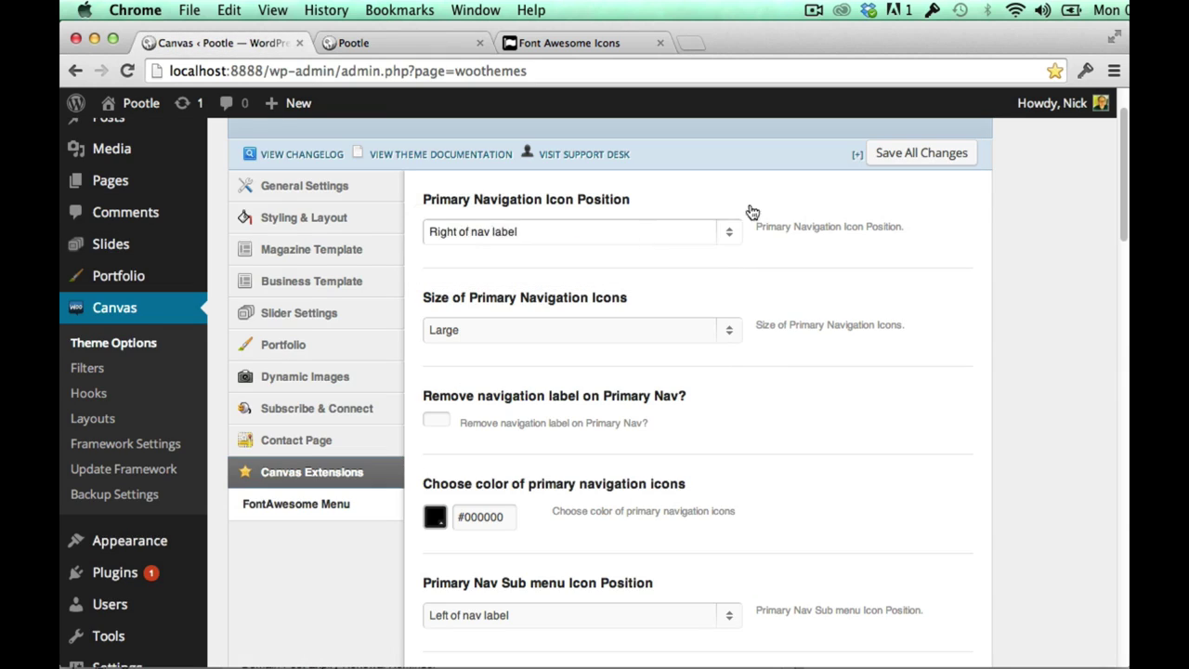
{"action": "left_click", "coordinate": [910, 156]}
{"action": "left_click", "coordinate": [381, 47]}
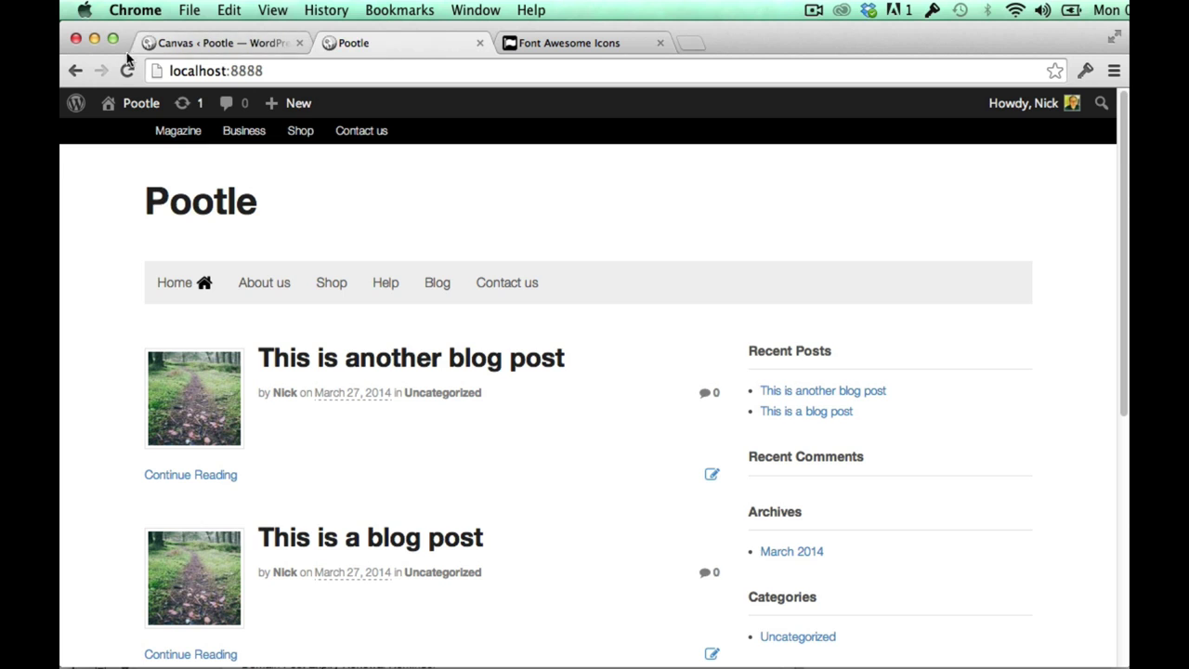
{"action": "left_click", "coordinate": [128, 71]}
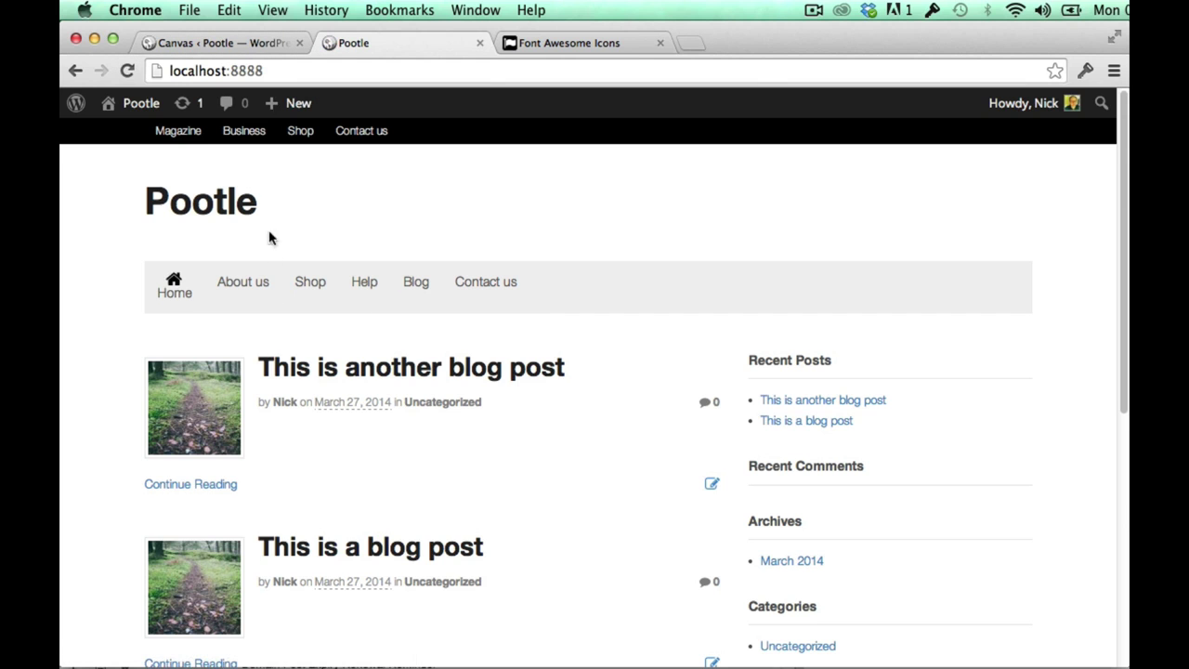
Step: Set the Size of Primary Navigation Icons to 3x, save all changes and check the reloaded front page
{"action": "left_click", "coordinate": [248, 46]}
{"action": "left_click", "coordinate": [636, 336]}
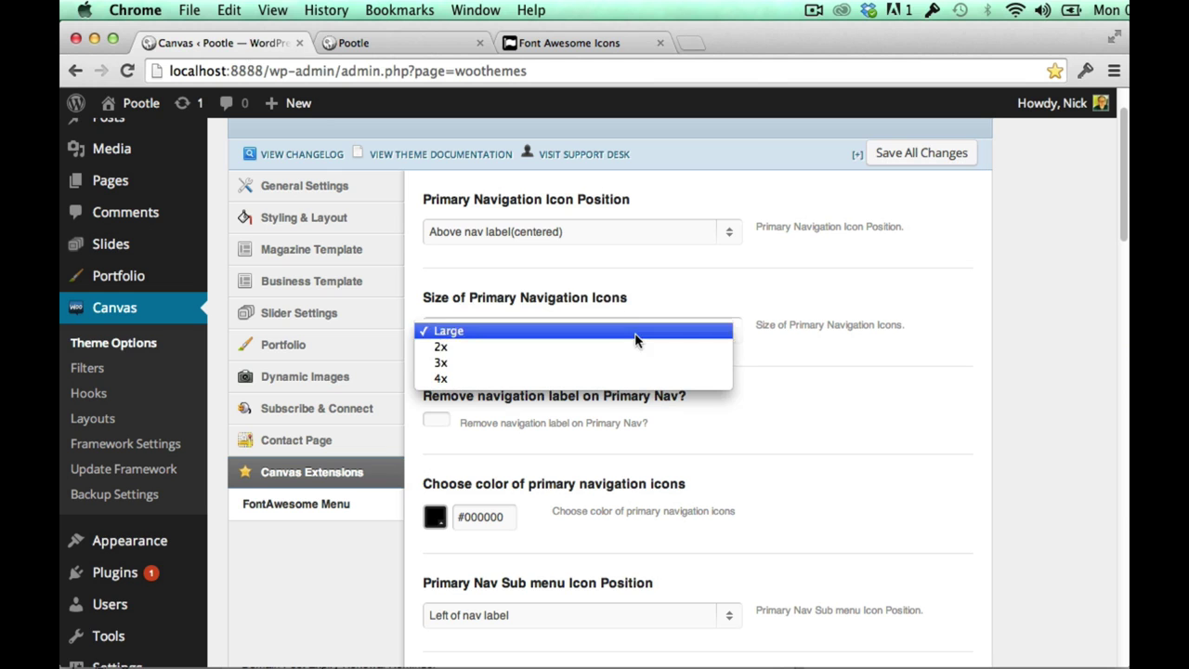
{"action": "left_click", "coordinate": [637, 364]}
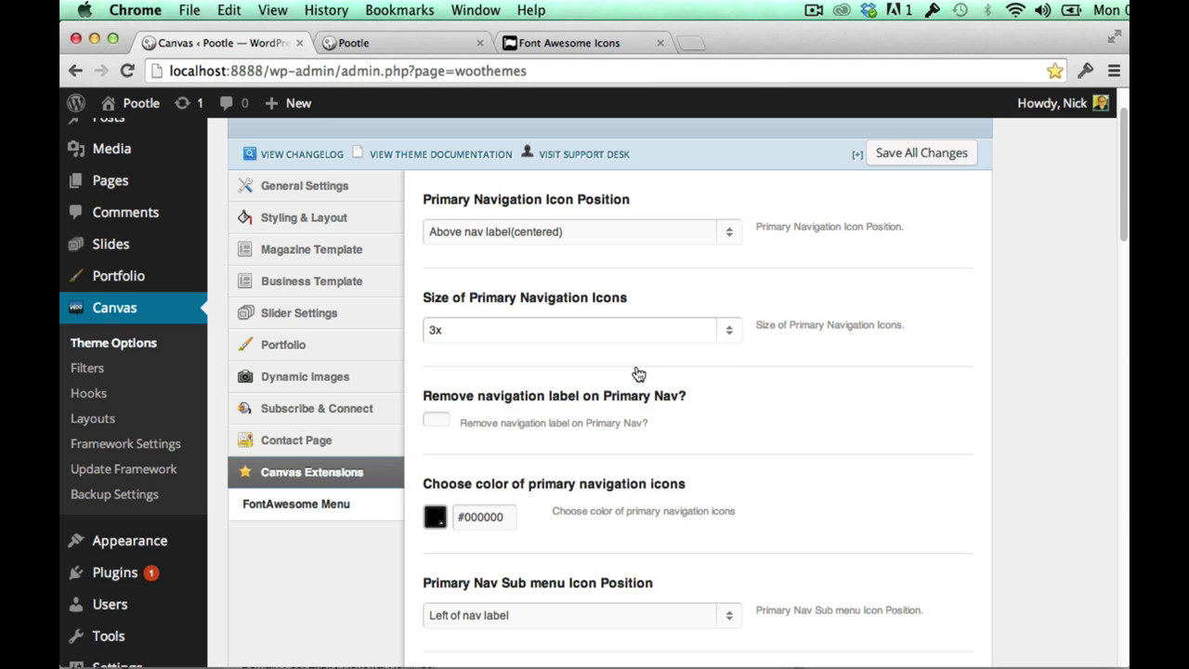
{"action": "left_click", "coordinate": [910, 155]}
{"action": "left_click", "coordinate": [360, 43]}
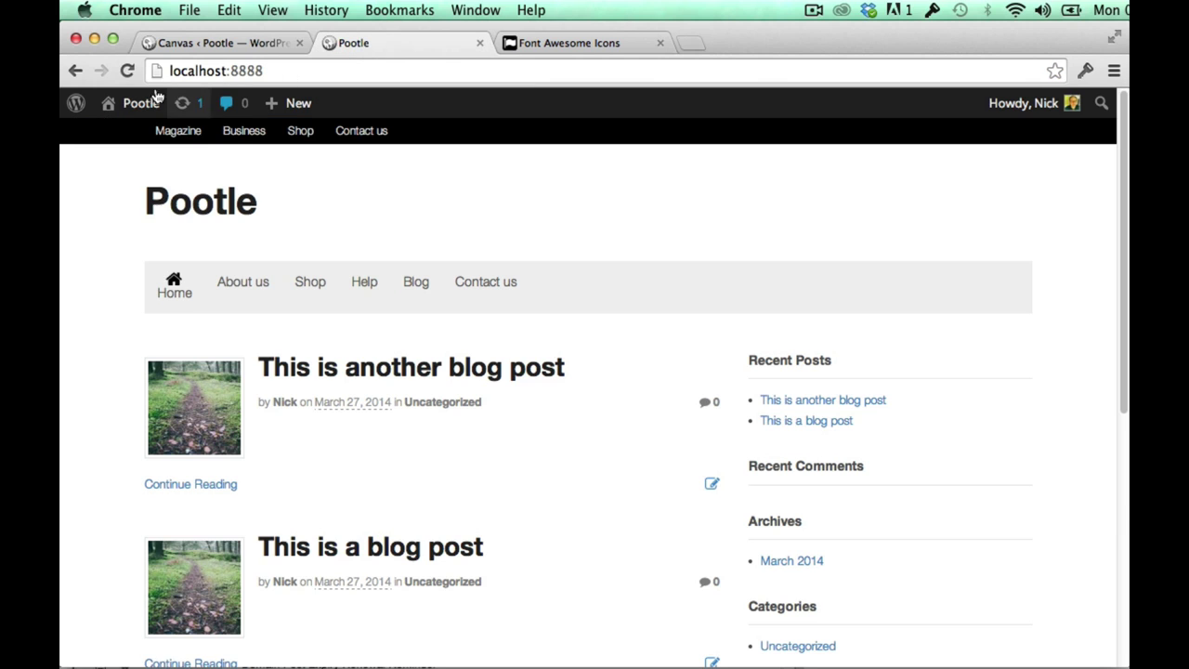
{"action": "left_click", "coordinate": [127, 71]}
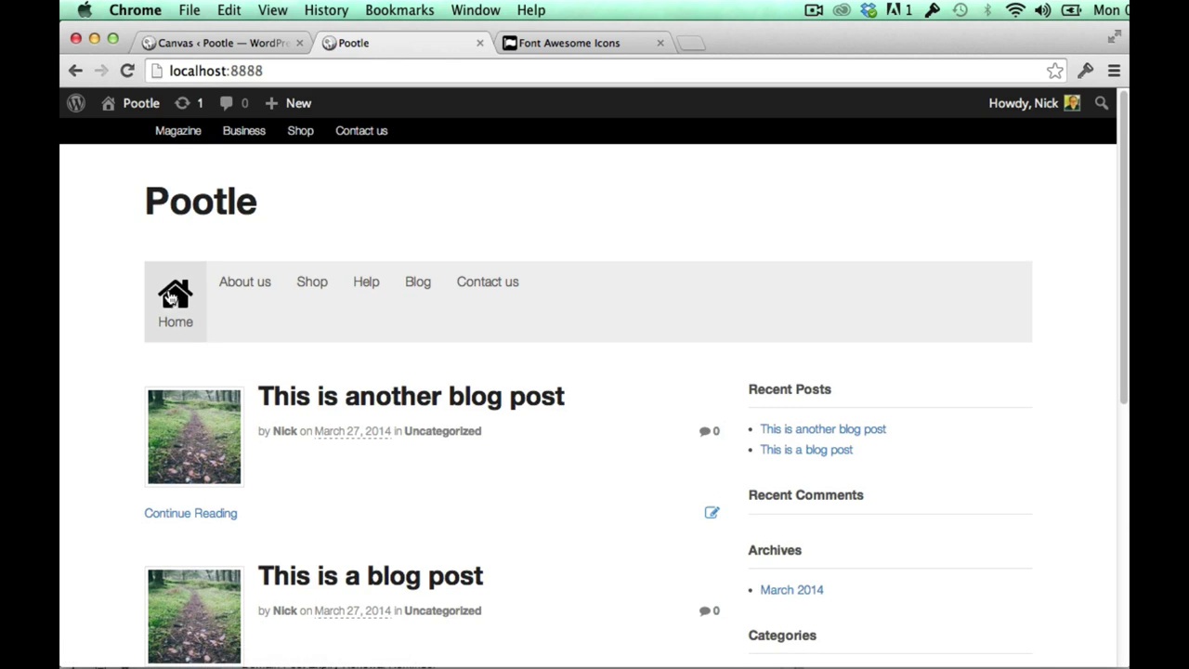
Step: Set the color of primary navigation icons to #f00000, save all changes and check the reloaded front page
{"action": "left_click", "coordinate": [223, 43]}
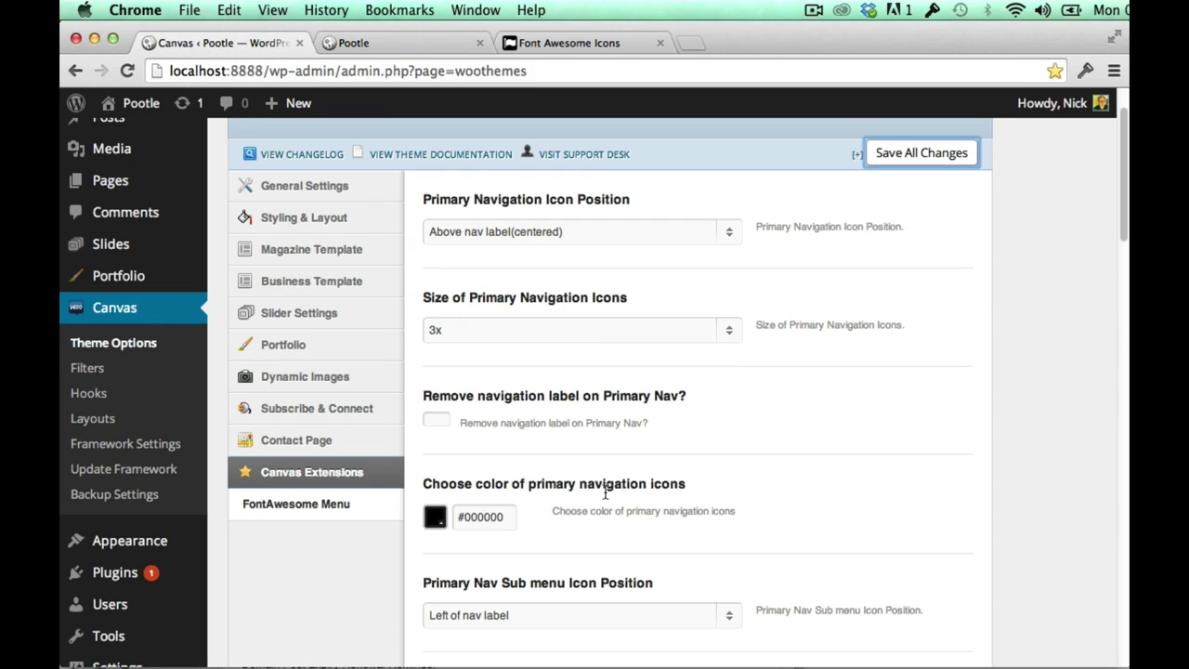
{"action": "left_click", "coordinate": [436, 520]}
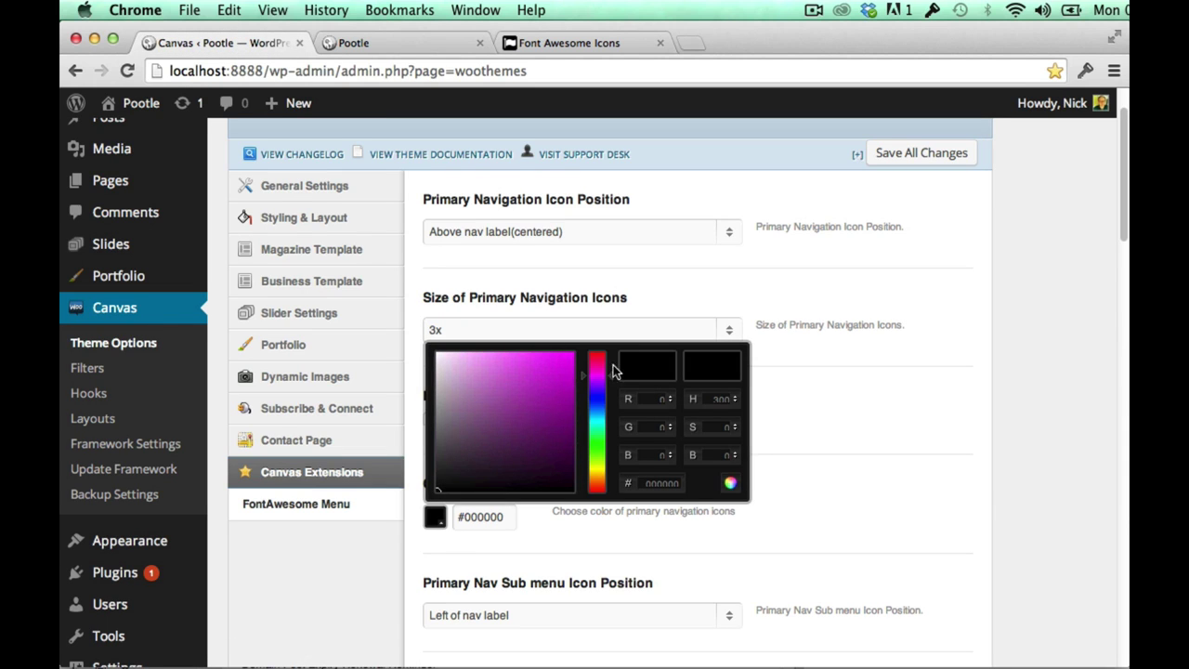
{"action": "left_click_drag", "start_coordinate": [612, 363], "coordinate": [611, 352]}
{"action": "left_click_drag", "start_coordinate": [552, 388], "coordinate": [573, 361]}
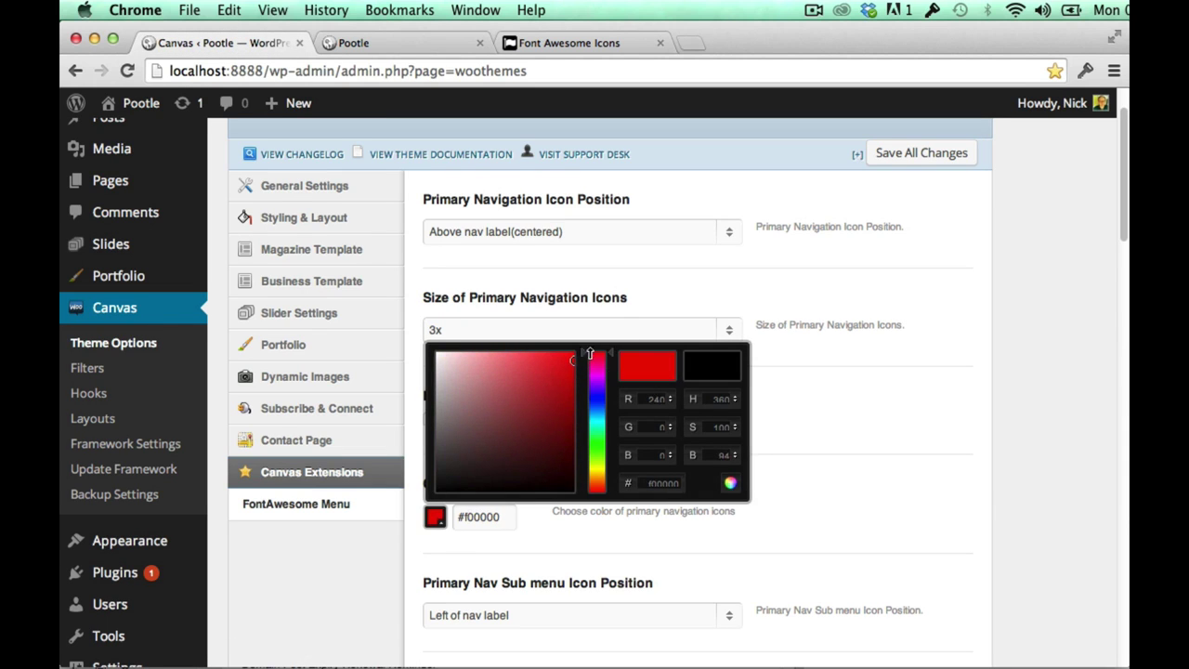
{"action": "left_click", "coordinate": [918, 155]}
{"action": "left_click", "coordinate": [435, 41]}
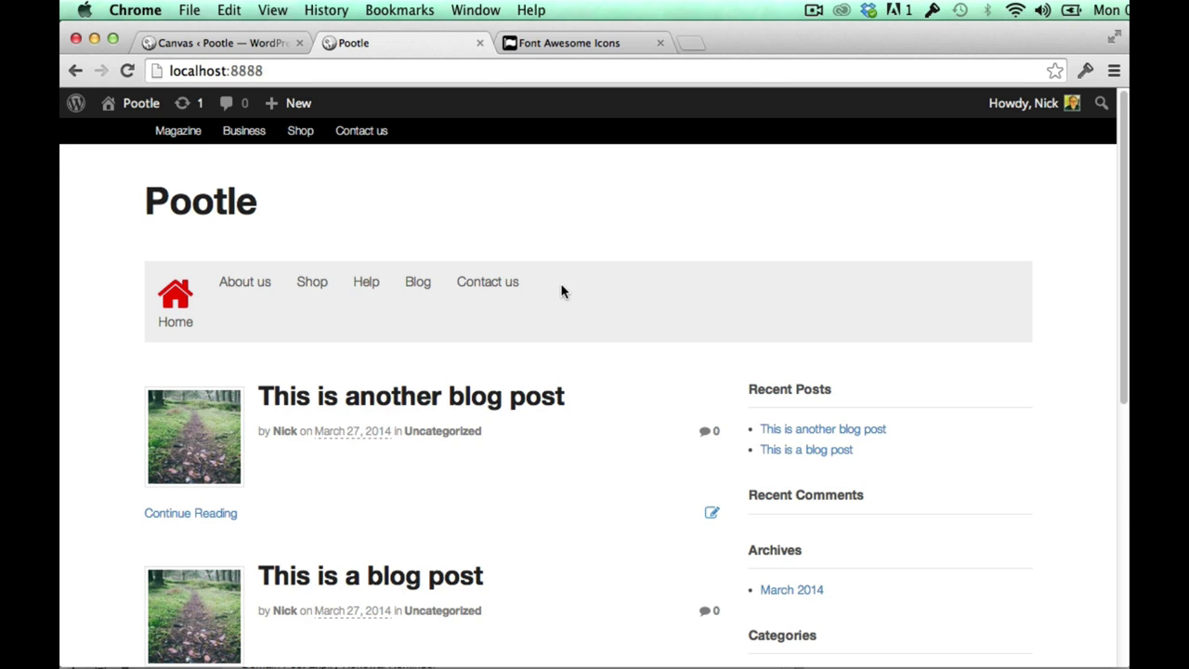
Step: Return to the WordPress admin and load the Main menu for editing on the Menus page
{"action": "left_click", "coordinate": [265, 45]}
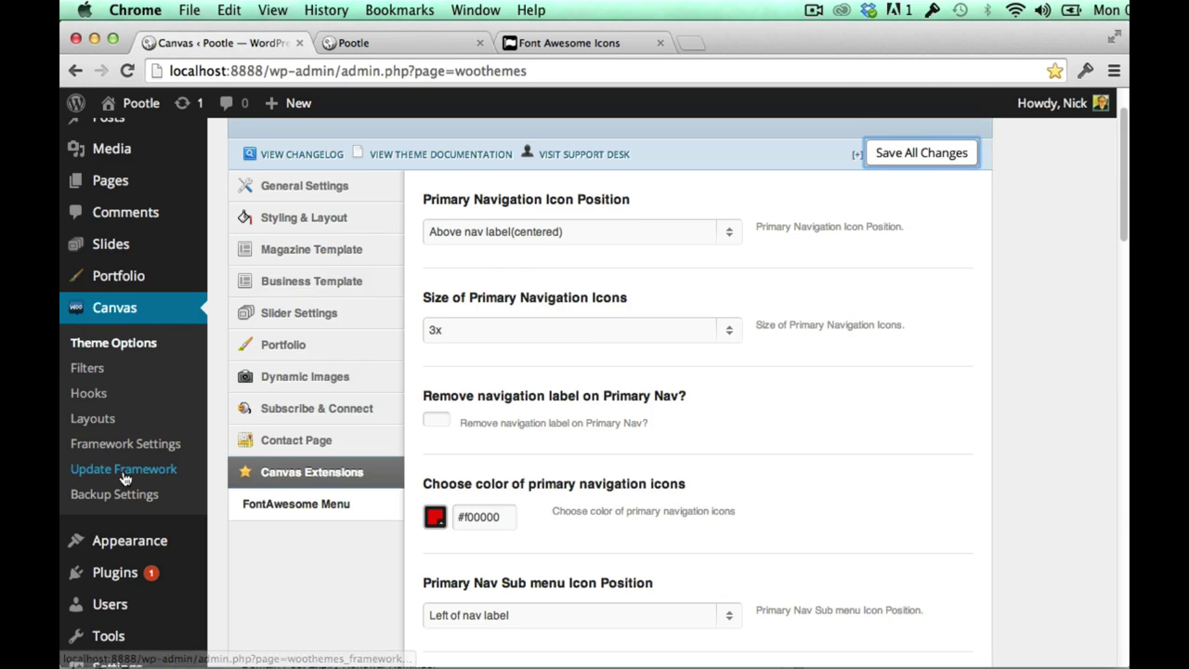
{"action": "scroll", "coordinate": [93, 479], "scroll_direction": "down", "scroll_amount": 3}
{"action": "mouse_move", "coordinate": [131, 441]}
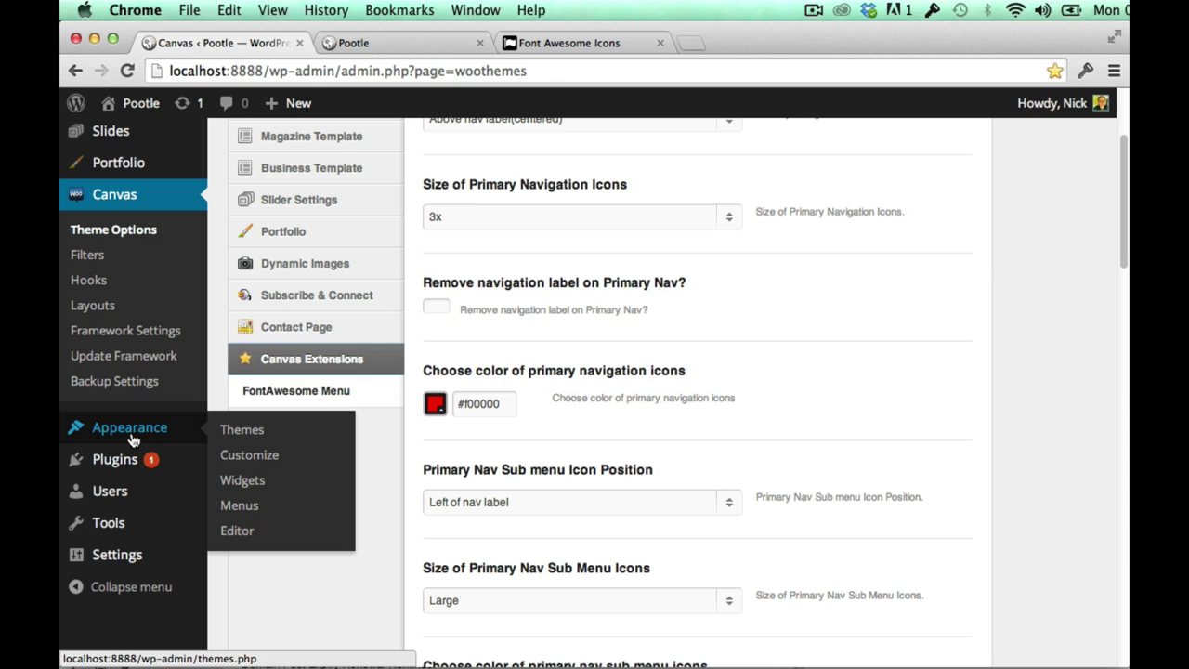
{"action": "left_click", "coordinate": [246, 503]}
{"action": "left_click", "coordinate": [528, 214]}
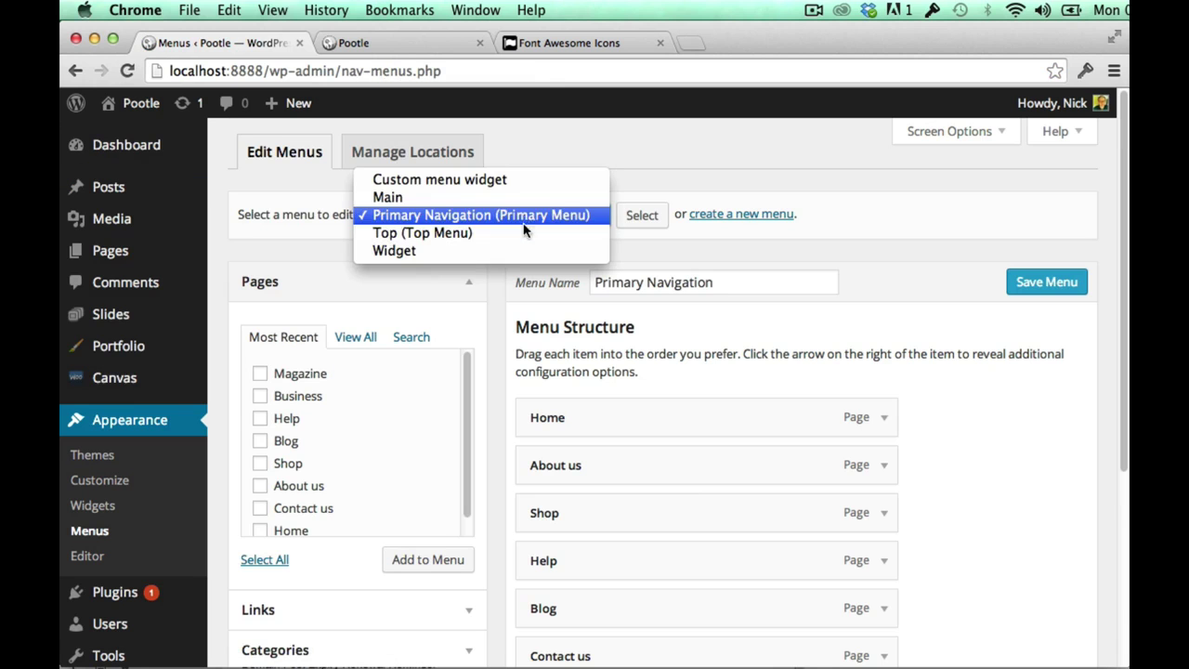
{"action": "left_click", "coordinate": [537, 198]}
{"action": "left_click", "coordinate": [642, 214]}
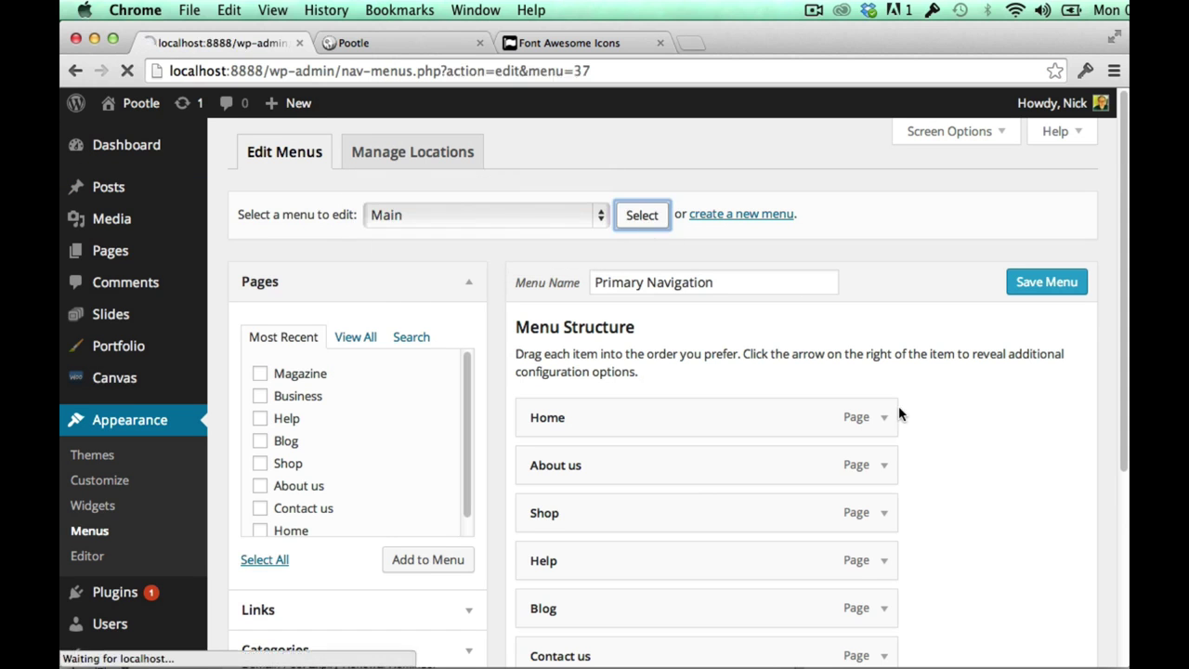
Step: Assign the Main menu to the Primary Menu theme location and save it
{"action": "scroll", "coordinate": [922, 482], "scroll_direction": "down", "scroll_amount": 1}
{"action": "scroll", "coordinate": [923, 481], "scroll_direction": "down", "scroll_amount": 5}
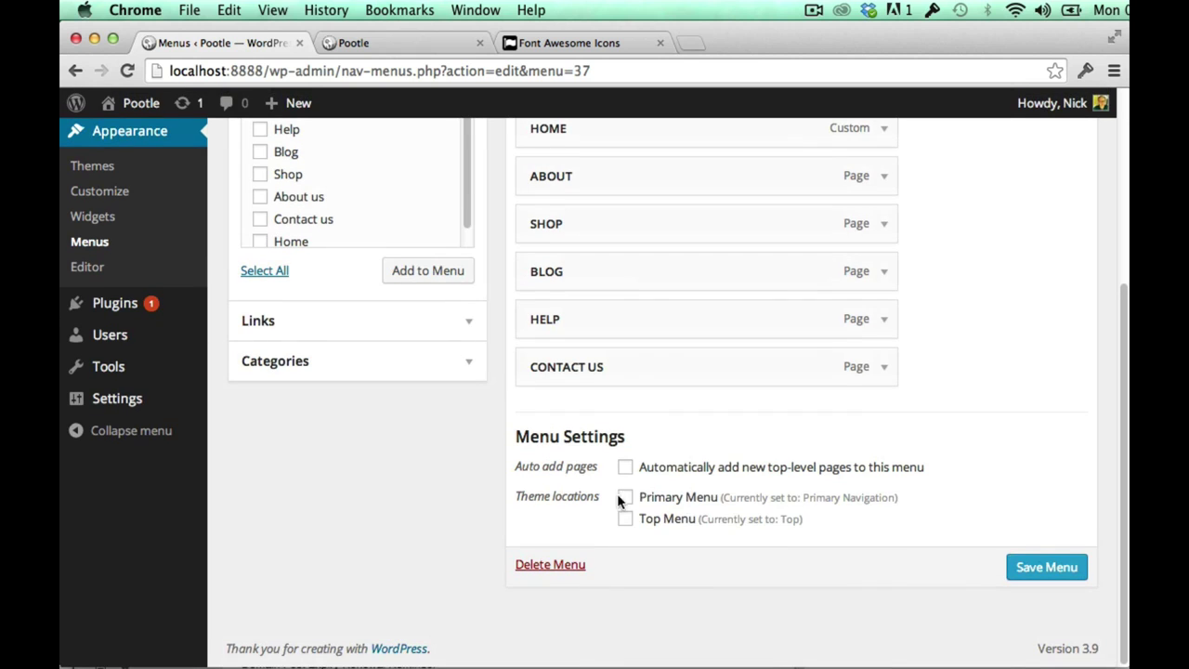
{"action": "left_click", "coordinate": [1048, 567]}
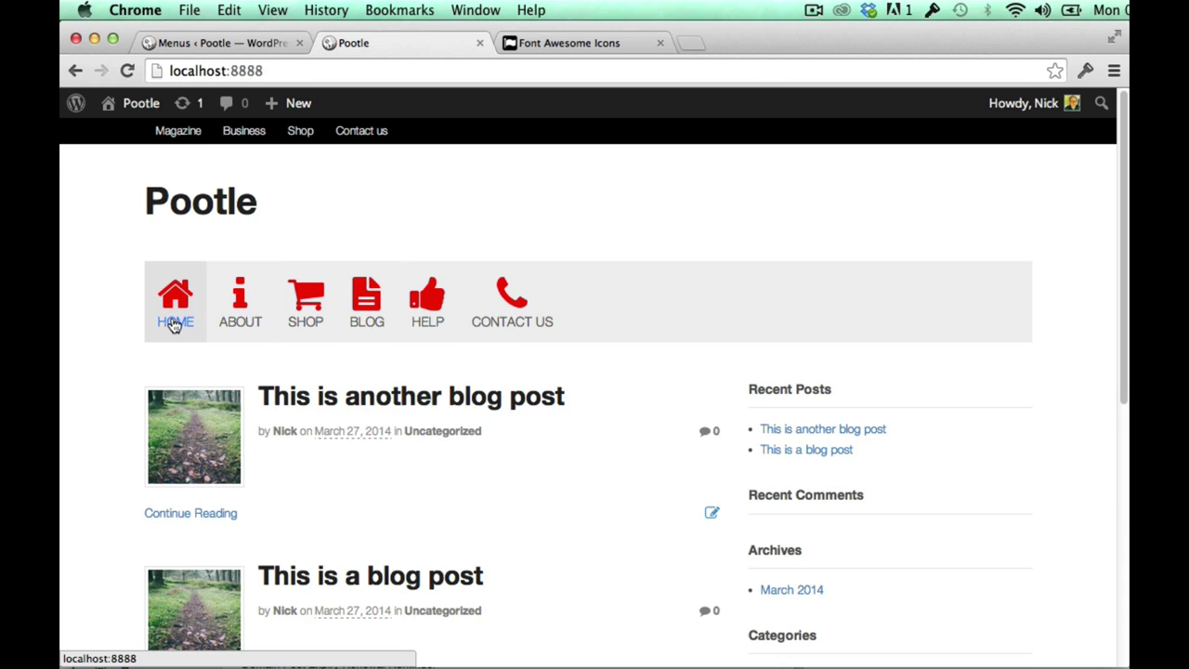
Step: Return to the WordPress admin and reopen the FontAwesome Menu settings among the Canvas theme options
{"action": "left_click", "coordinate": [237, 42]}
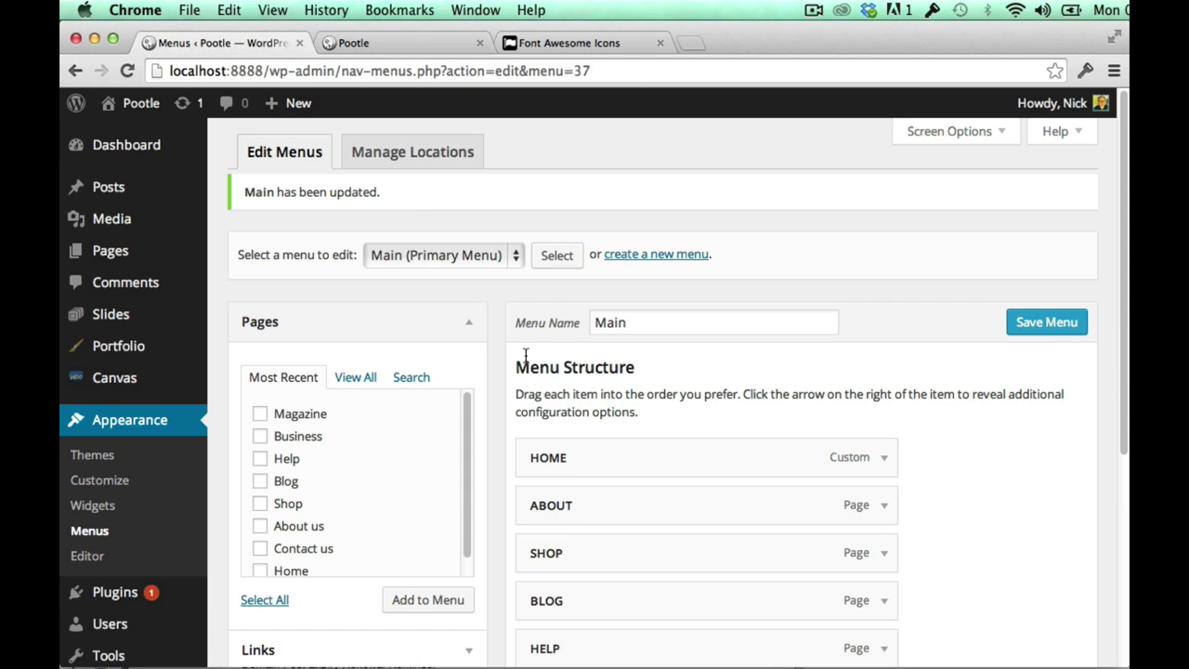
{"action": "left_click", "coordinate": [104, 377]}
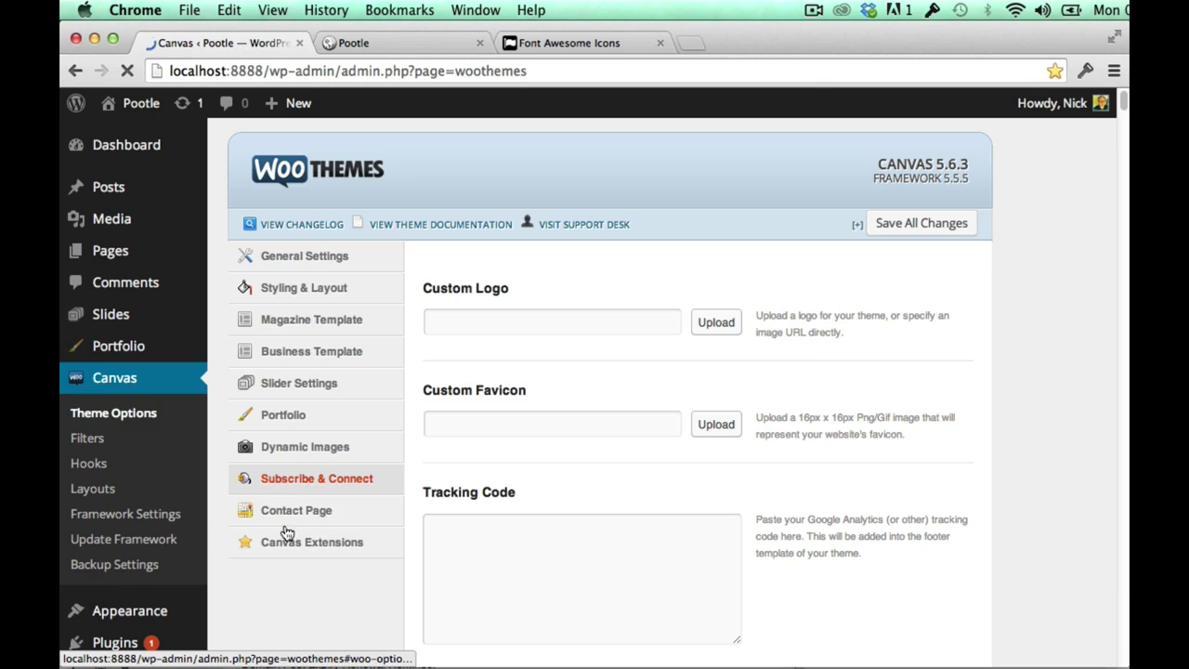
{"action": "left_click", "coordinate": [323, 617]}
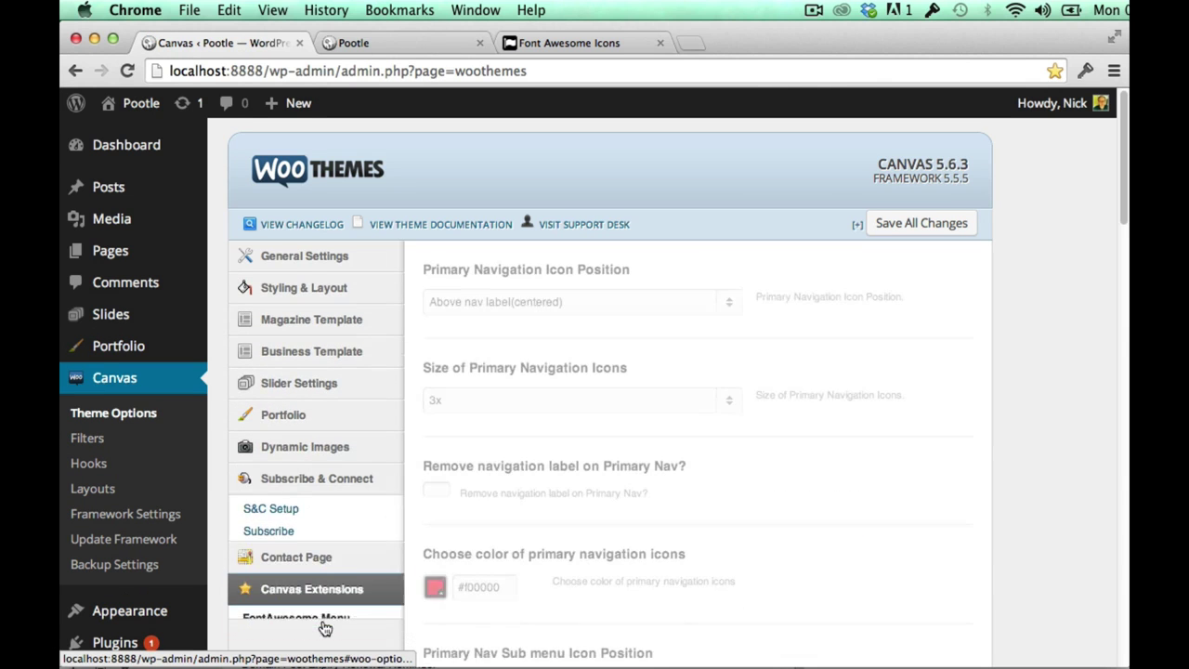
Step: Enable Remove navigation label on Primary Nav, save all changes and reload the front page to check it
{"action": "scroll", "coordinate": [512, 507], "scroll_direction": "down", "scroll_amount": 1}
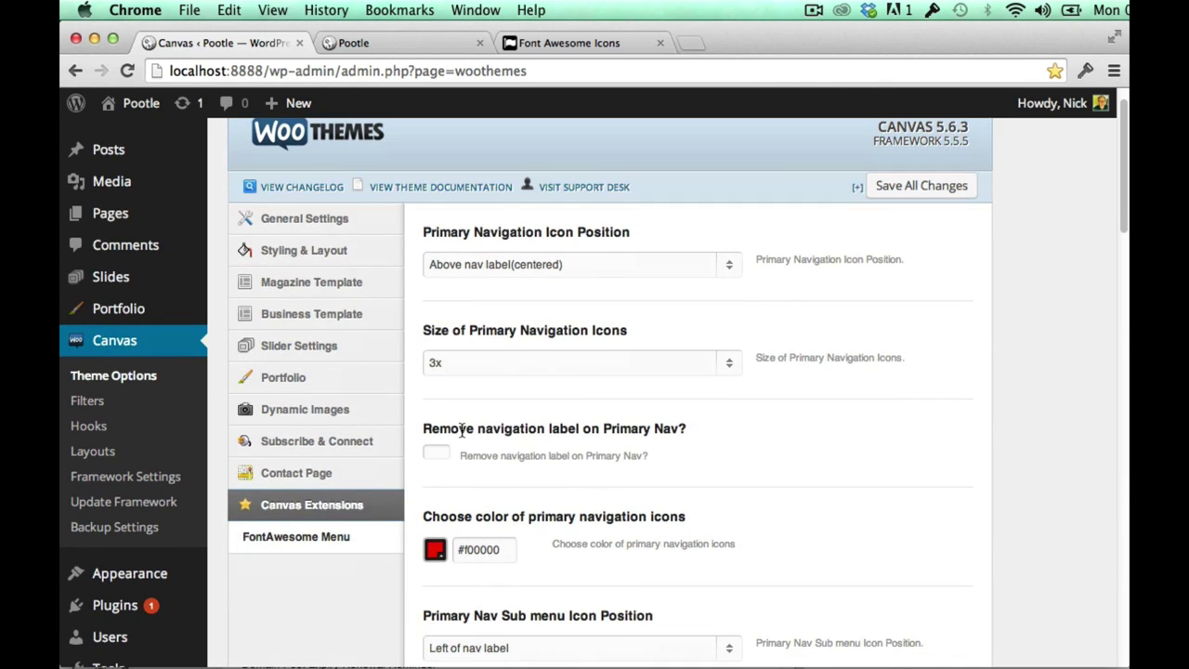
{"action": "left_click_drag", "start_coordinate": [465, 430], "coordinate": [654, 430]}
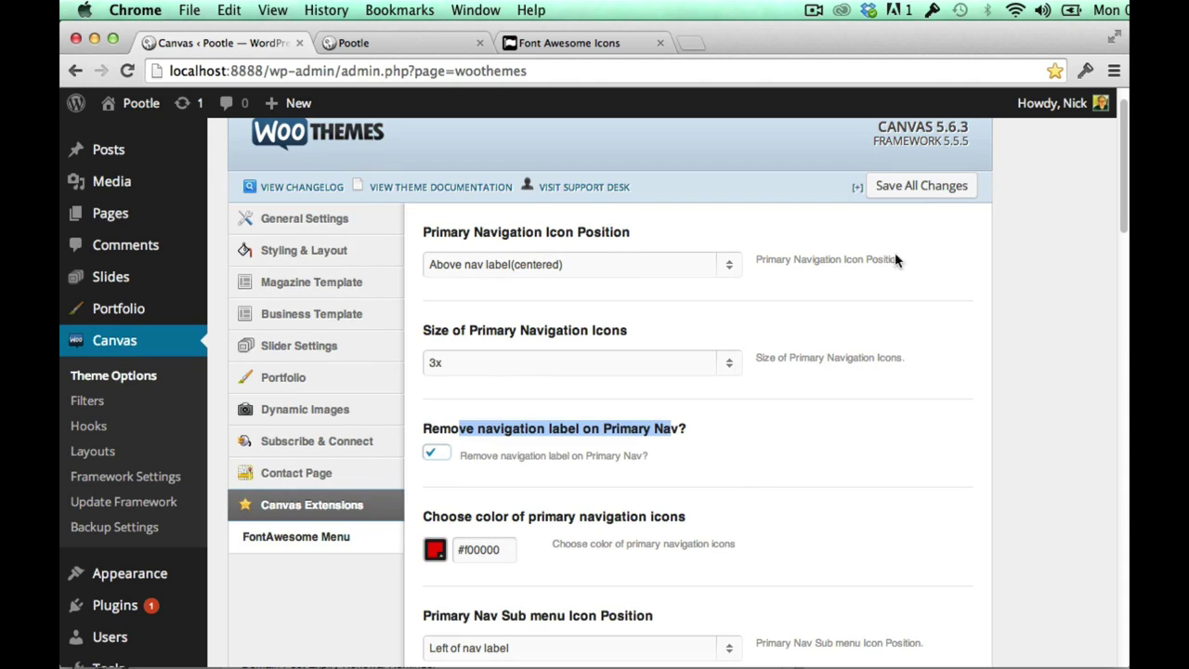
{"action": "left_click", "coordinate": [955, 188]}
{"action": "left_click", "coordinate": [419, 33]}
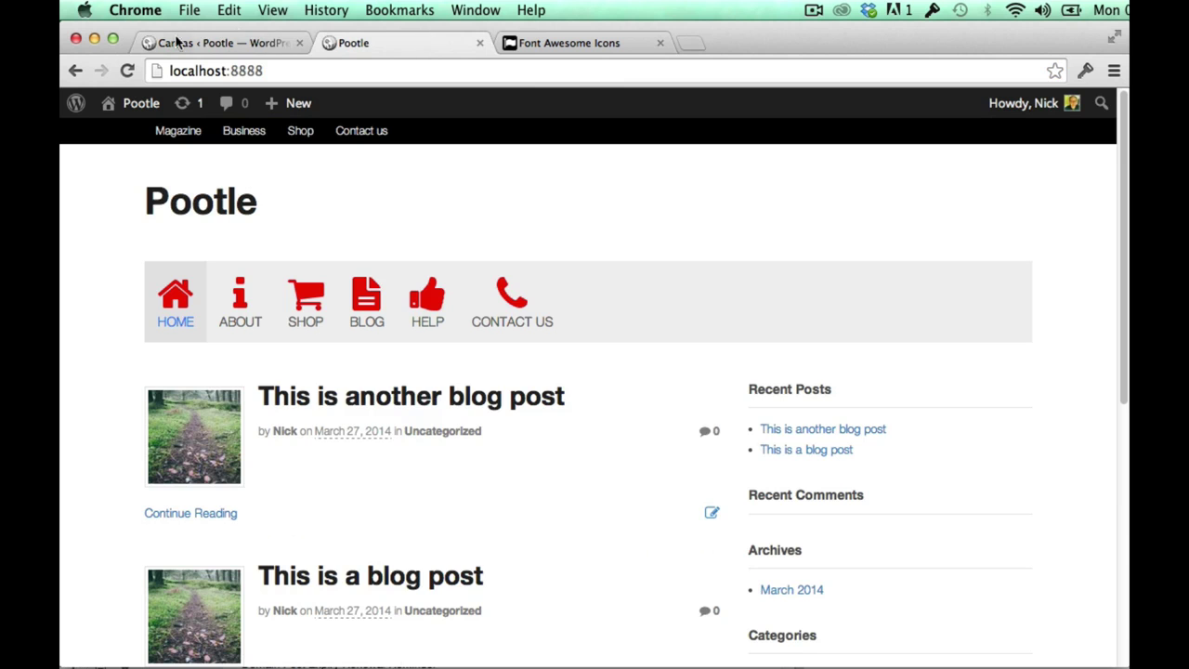
{"action": "left_click", "coordinate": [127, 71]}
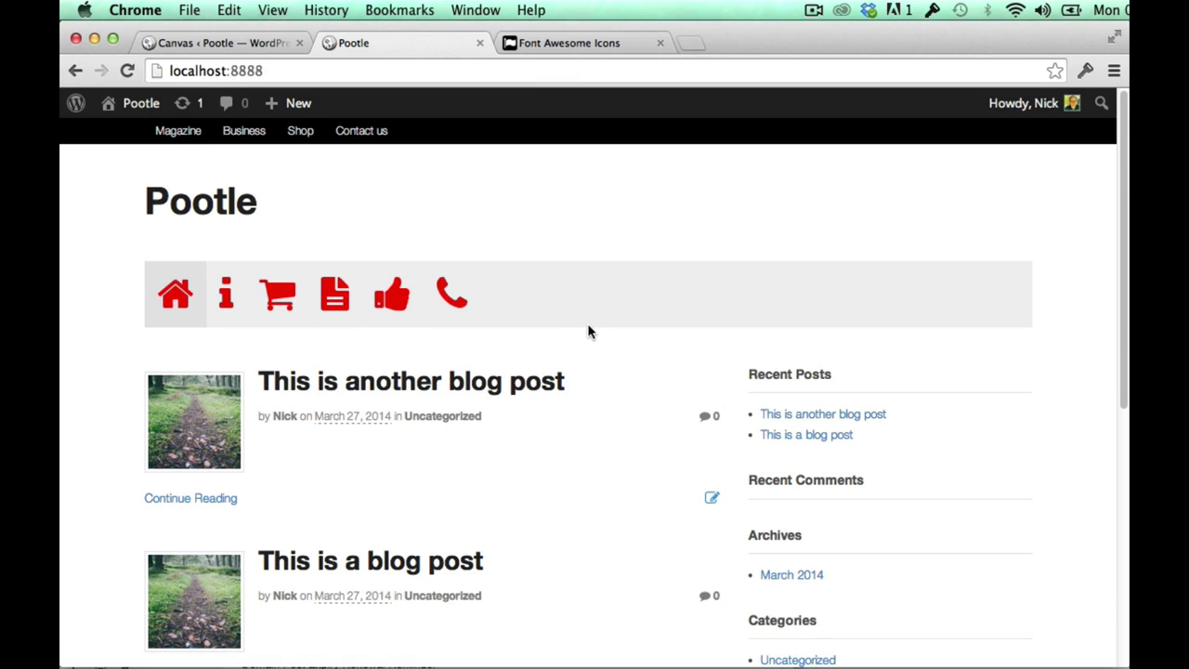
Step: Disable Remove navigation label on Primary Nav, set the Primary Navigation Icon Position to Left of nav label and save all changes
{"action": "left_click", "coordinate": [234, 40]}
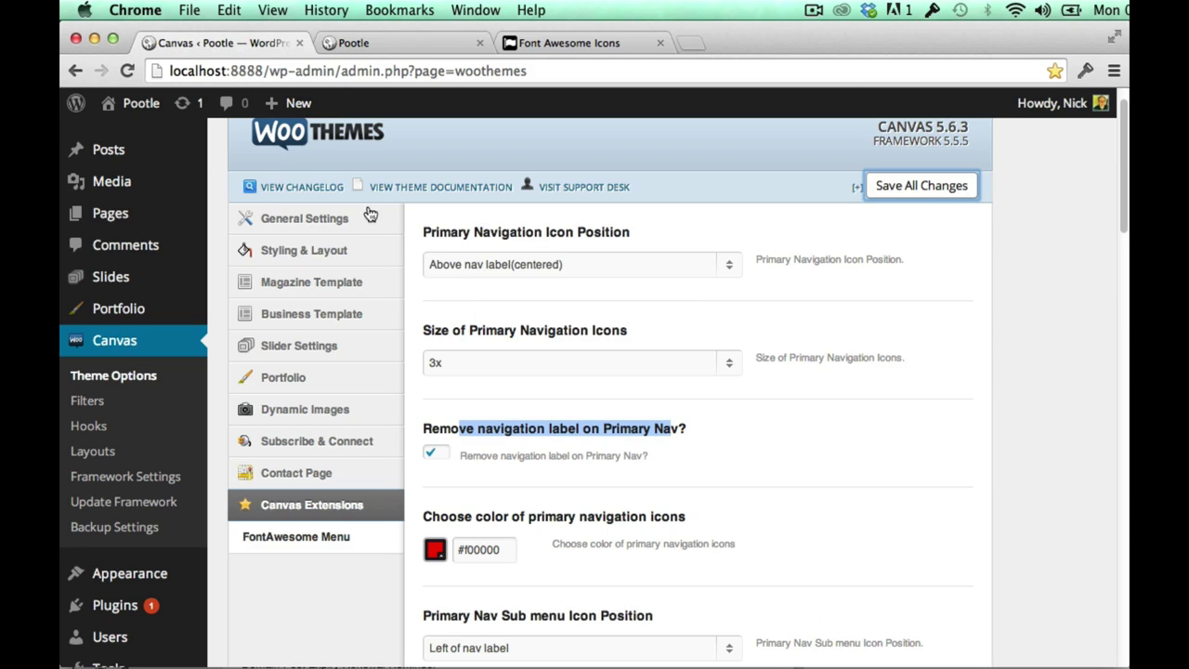
{"action": "left_click", "coordinate": [437, 460]}
{"action": "left_click", "coordinate": [516, 268]}
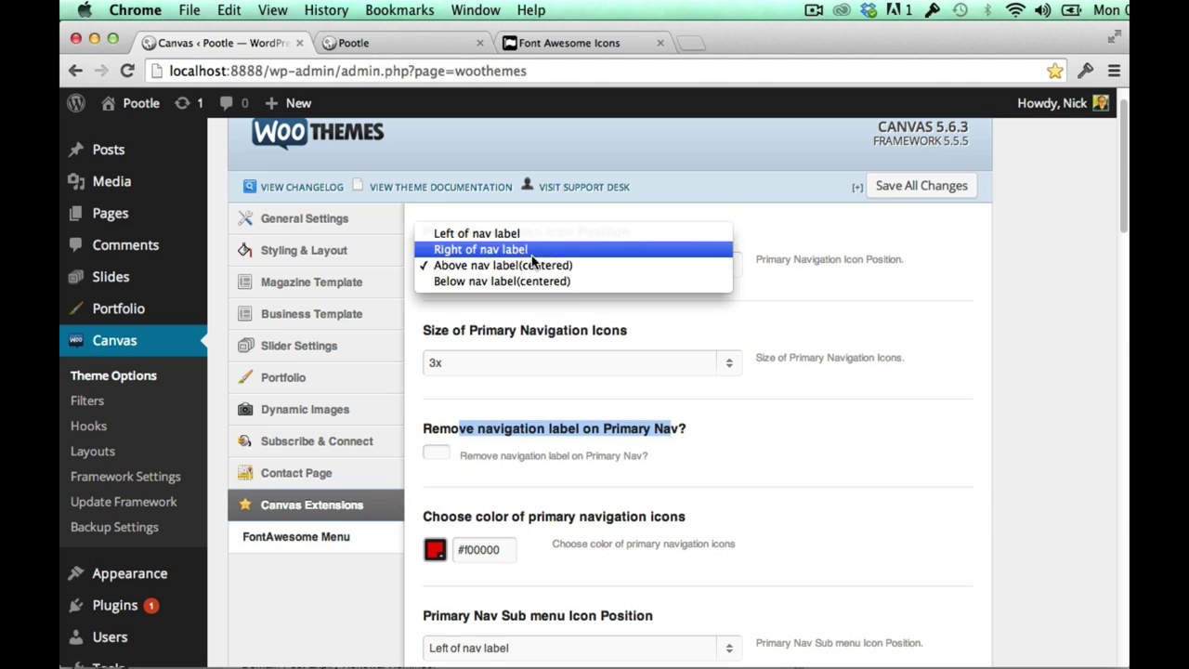
{"action": "left_click", "coordinate": [534, 249]}
{"action": "left_click", "coordinate": [514, 270]}
{"action": "left_click", "coordinate": [517, 247]}
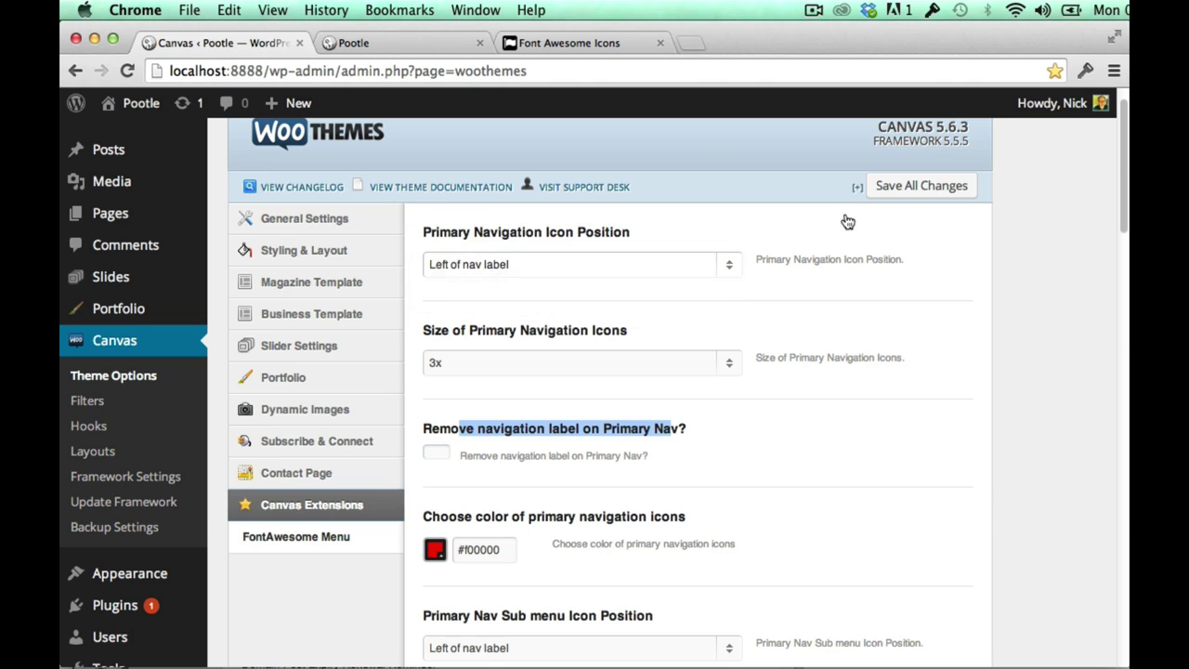
{"action": "left_click", "coordinate": [946, 186]}
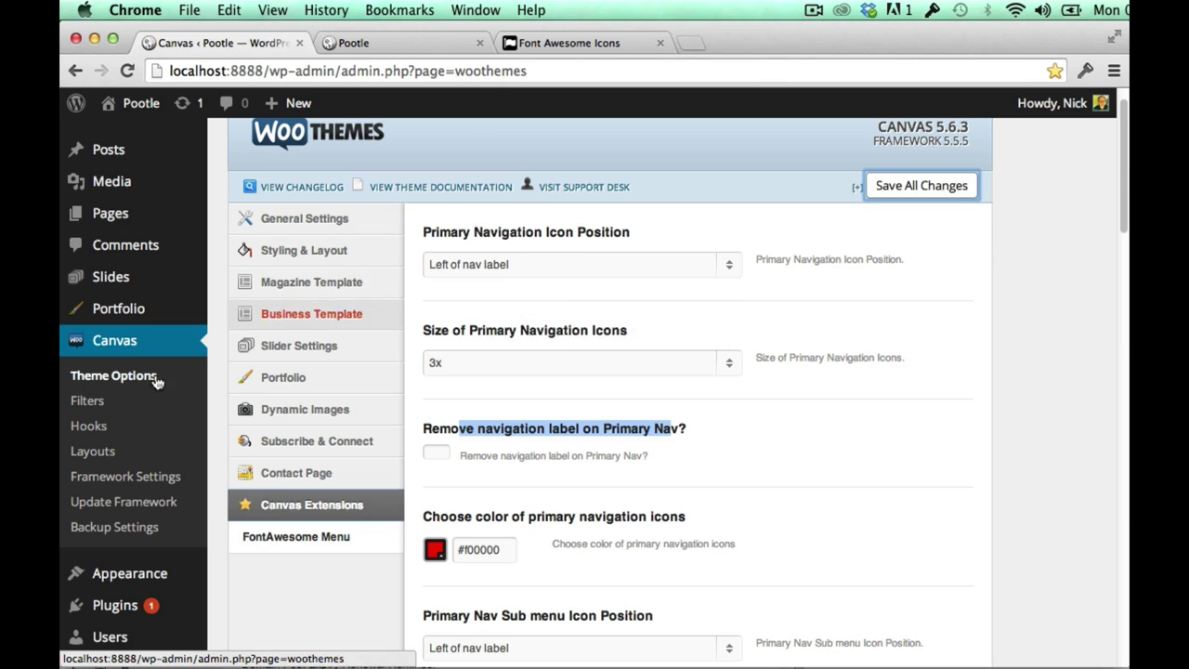
Step: Open the Main menu on the Menus page and nest ABOUT and SHOP as sub items under HOME
{"action": "scroll", "coordinate": [93, 409], "scroll_direction": "down", "scroll_amount": 2}
{"action": "mouse_move", "coordinate": [155, 521]}
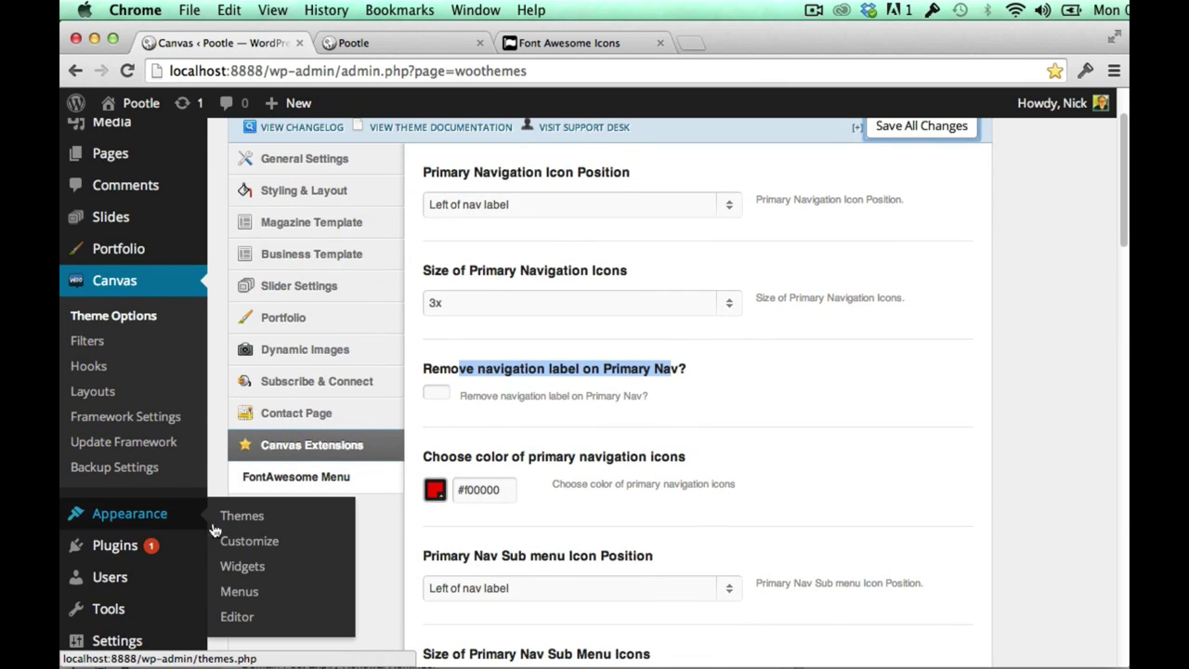
{"action": "left_click", "coordinate": [269, 593]}
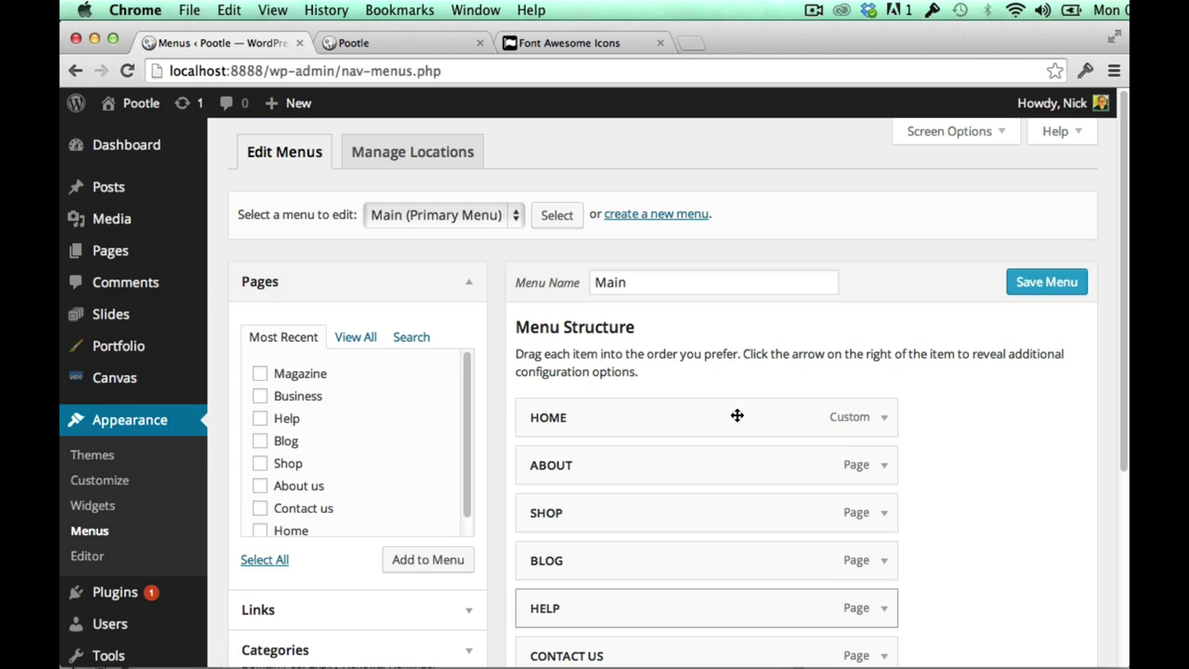
{"action": "left_click_drag", "start_coordinate": [706, 480], "coordinate": [735, 473]}
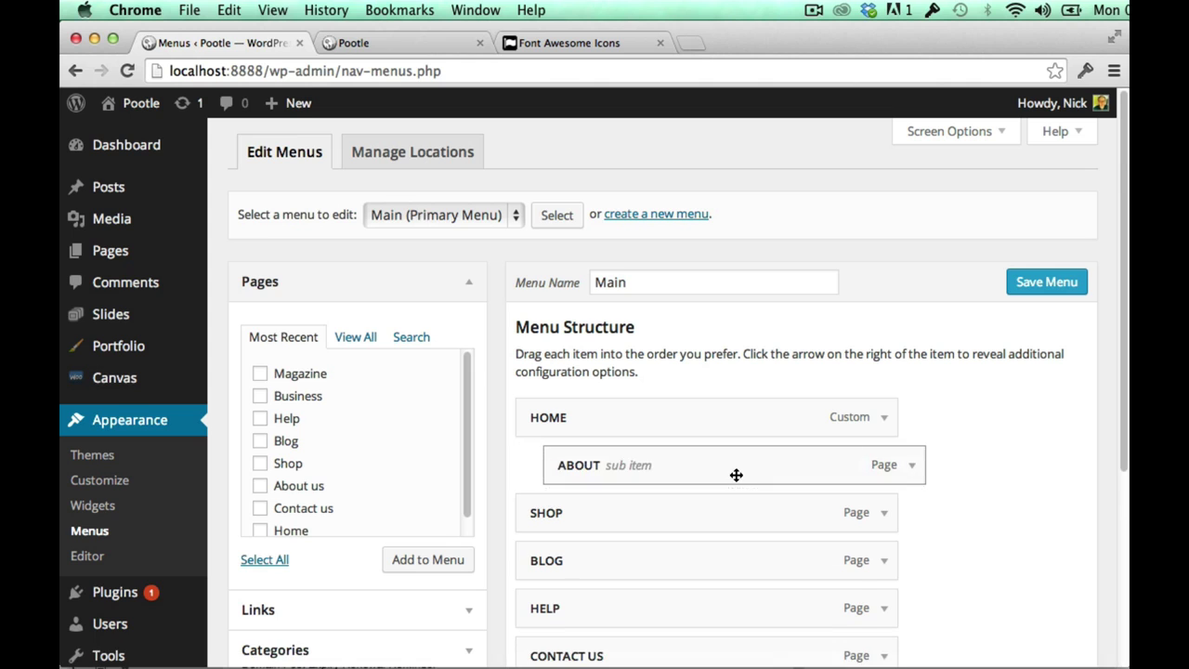
{"action": "left_click_drag", "start_coordinate": [691, 515], "coordinate": [725, 517]}
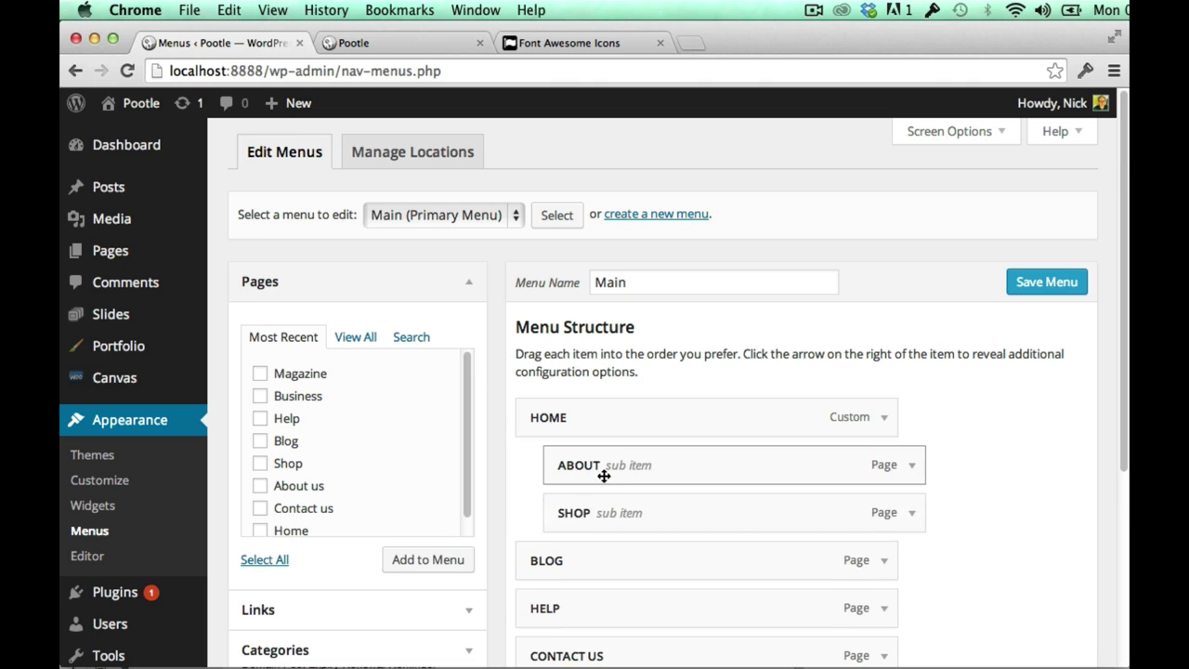
Step: Rearrange the Main menu so SHOP is a top-level item with ABOUT and BLOG as its sub items, and save it
{"action": "left_click_drag", "start_coordinate": [587, 467], "coordinate": [566, 498]}
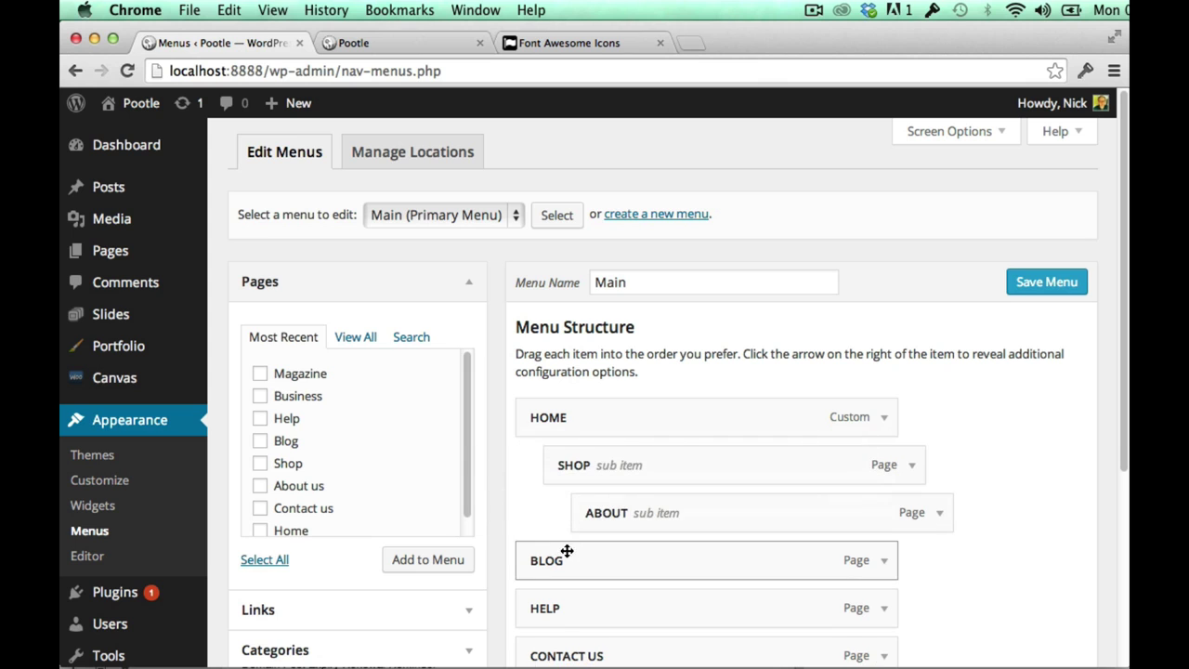
{"action": "left_click_drag", "start_coordinate": [566, 552], "coordinate": [641, 542]}
{"action": "left_click_drag", "start_coordinate": [620, 462], "coordinate": [602, 461]}
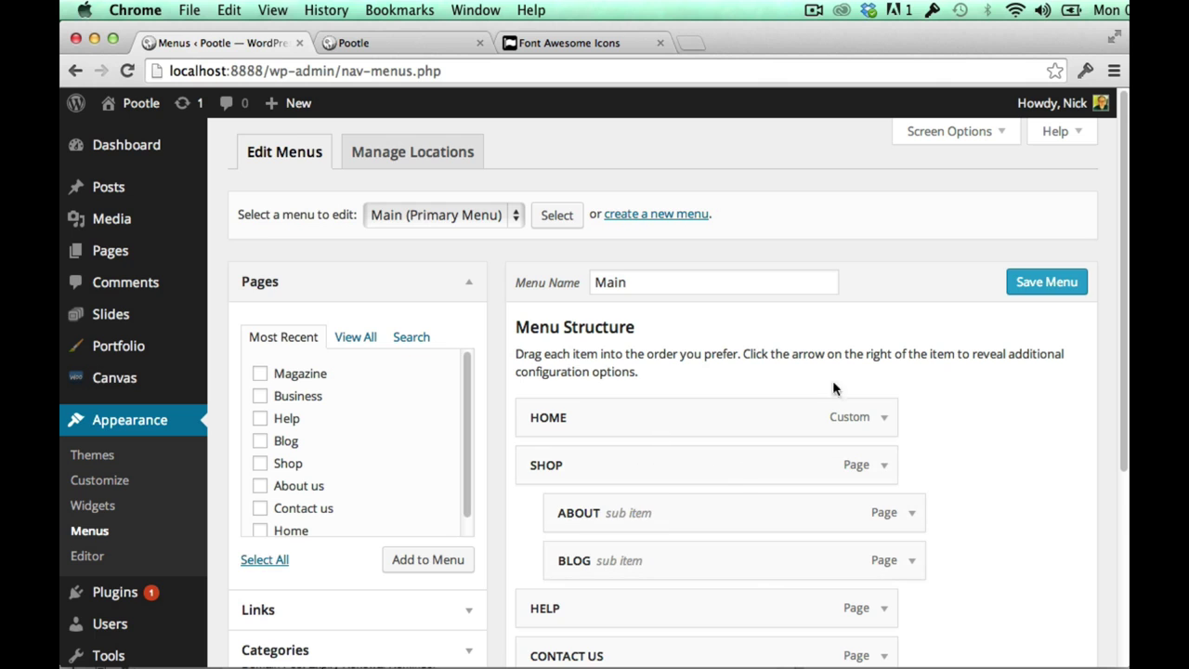
{"action": "left_click", "coordinate": [1035, 289]}
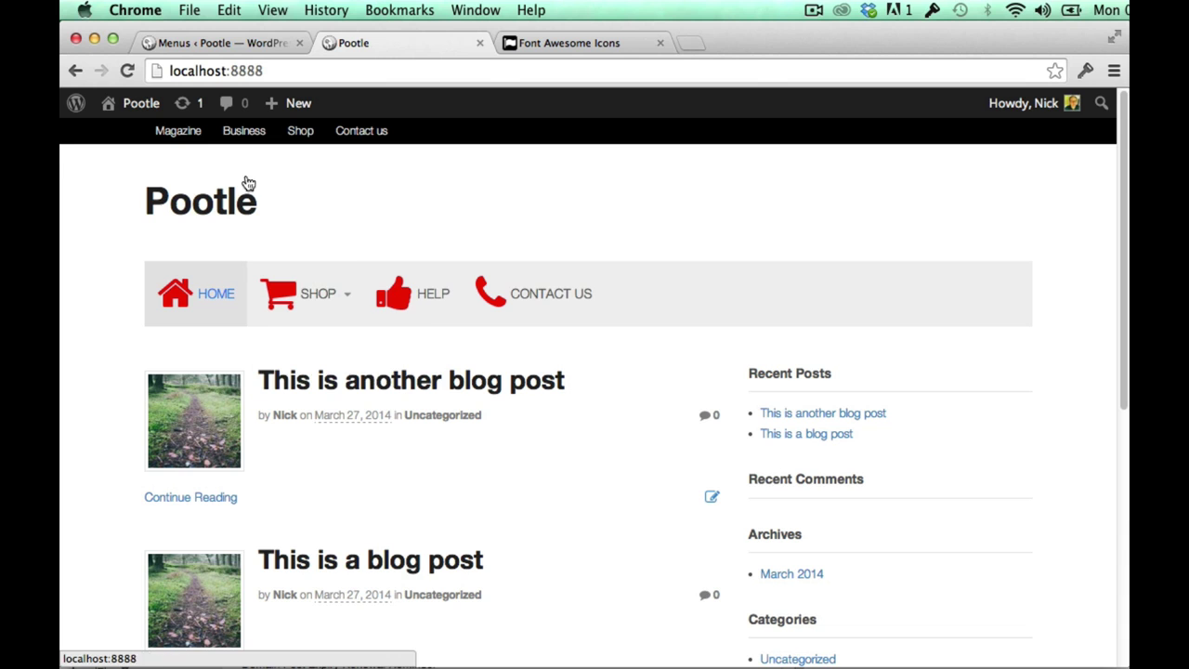
Step: Go back from the front page to the admin and open the Canvas FontAwesome Menu settings again
{"action": "left_click", "coordinate": [263, 43]}
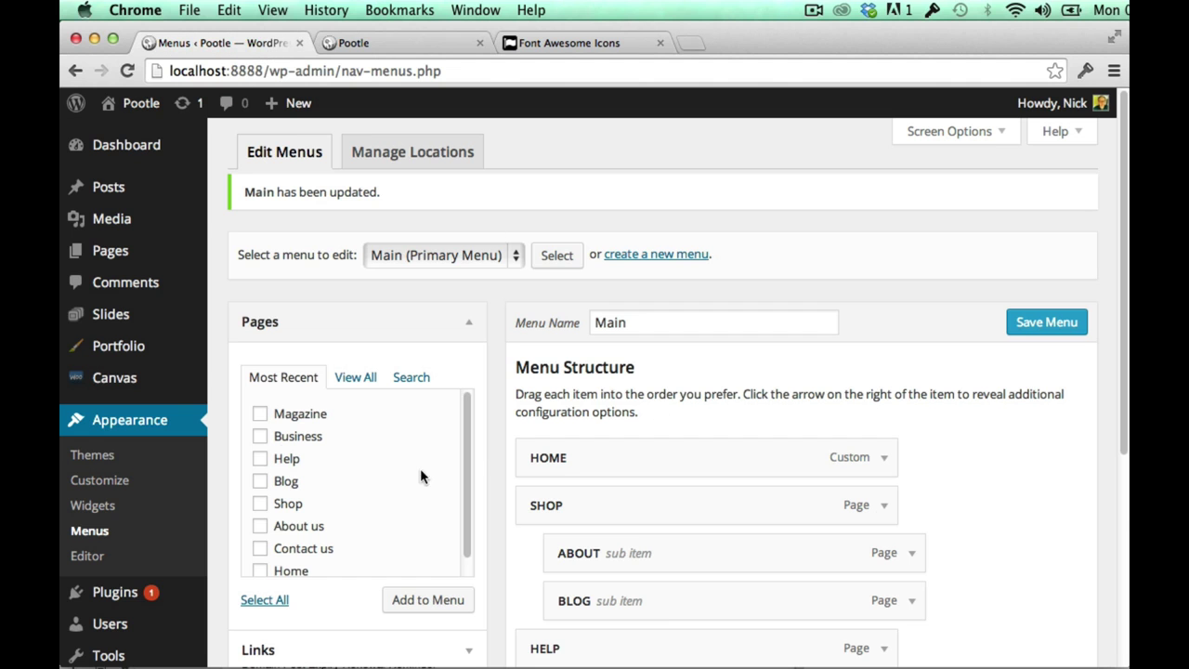
{"action": "left_click", "coordinate": [117, 385]}
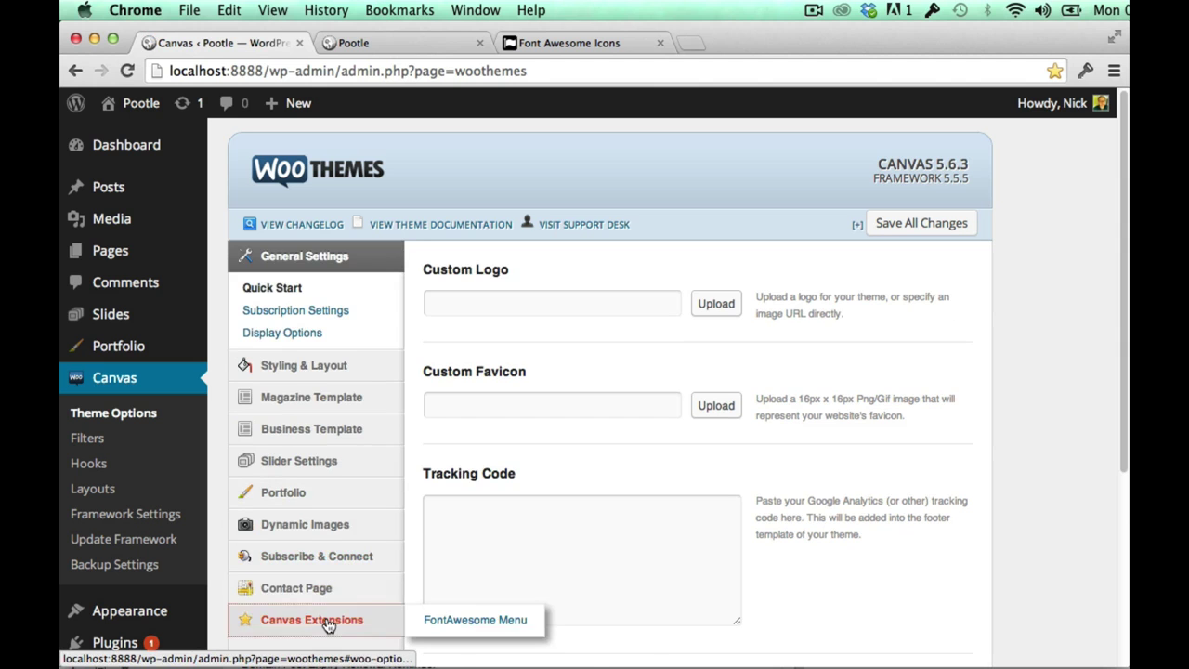
{"action": "left_click", "coordinate": [338, 618]}
Step: Set the color of primary nav sub menu icons to #eb05eb
{"action": "scroll", "coordinate": [797, 517], "scroll_direction": "down", "scroll_amount": 4}
{"action": "scroll", "coordinate": [797, 509], "scroll_direction": "down", "scroll_amount": 6}
{"action": "scroll", "coordinate": [797, 513], "scroll_direction": "up", "scroll_amount": 2}
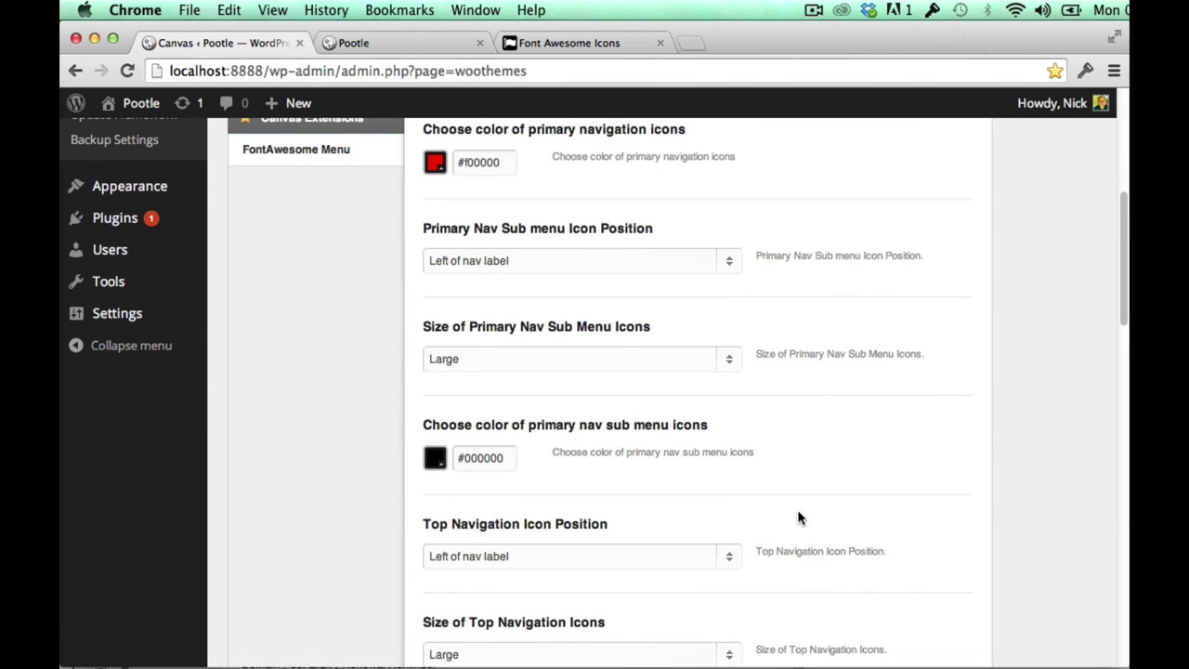
{"action": "left_click", "coordinate": [436, 459]}
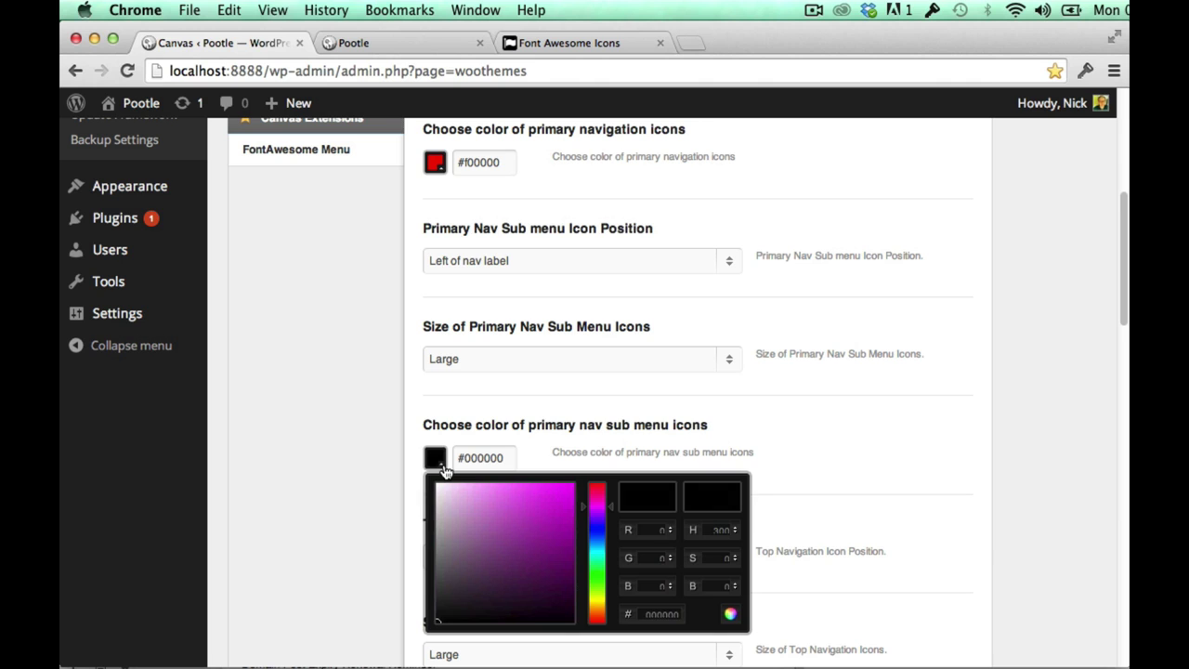
{"action": "left_click_drag", "start_coordinate": [558, 503], "coordinate": [576, 493]}
{"action": "left_click", "coordinate": [670, 469]}
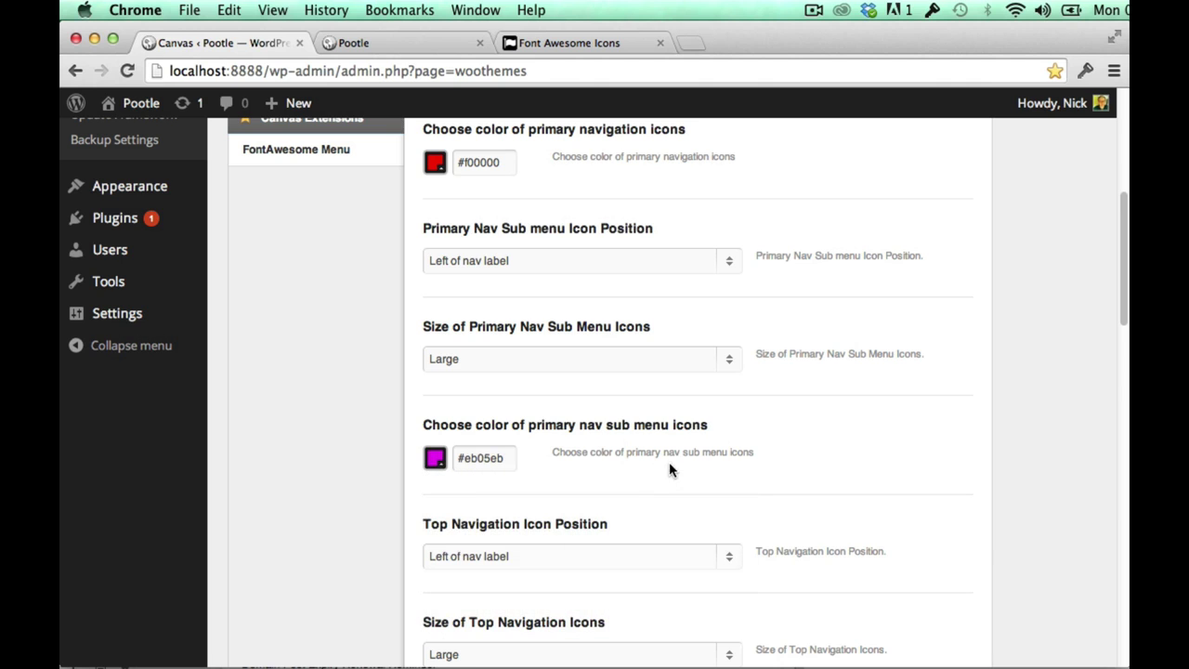
Step: Set the Primary Nav Sub menu Icon Position to Right of nav label and save all changes
{"action": "left_click", "coordinate": [600, 270]}
{"action": "left_click", "coordinate": [609, 277]}
{"action": "scroll", "coordinate": [881, 340], "scroll_direction": "up", "scroll_amount": 5}
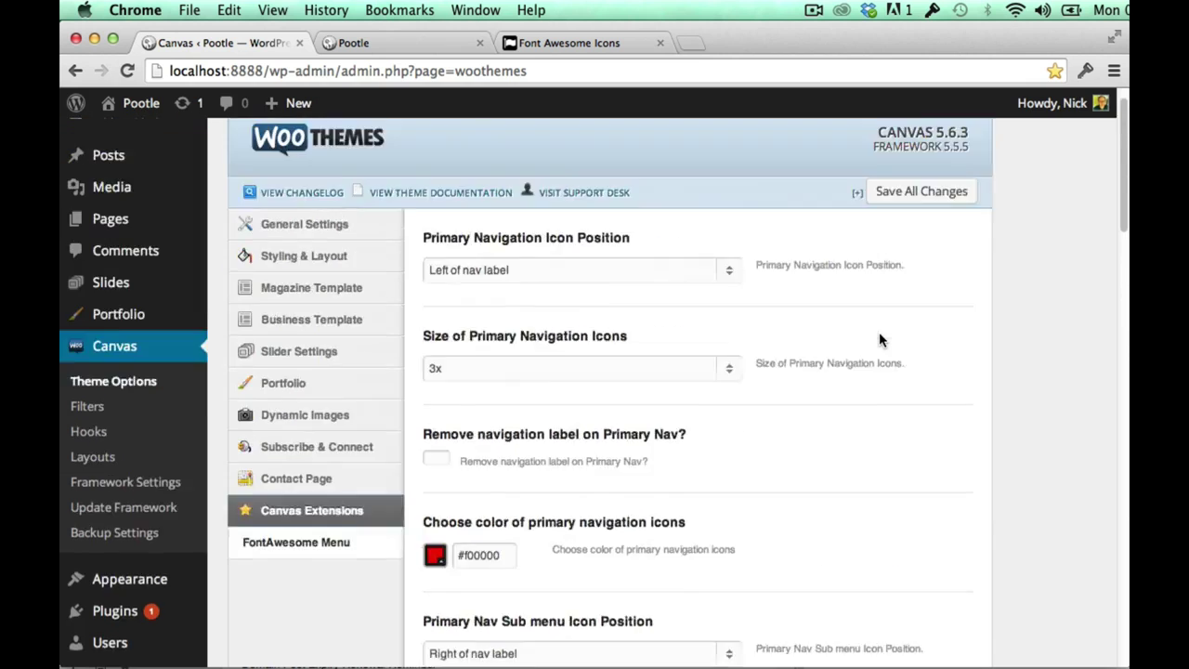
{"action": "scroll", "coordinate": [879, 340], "scroll_direction": "up", "scroll_amount": 1}
{"action": "left_click", "coordinate": [915, 233]}
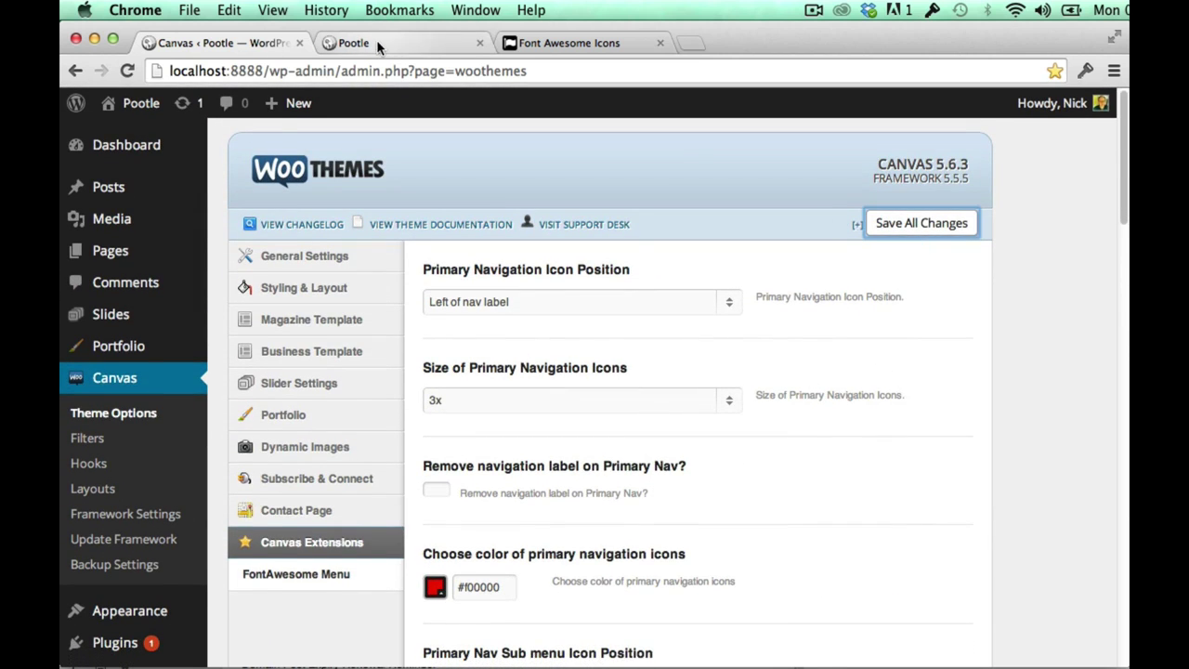
Step: Reload the site's front page to check the primary sub menu icons, and return to the admin
{"action": "left_click", "coordinate": [381, 44]}
{"action": "left_click", "coordinate": [127, 71]}
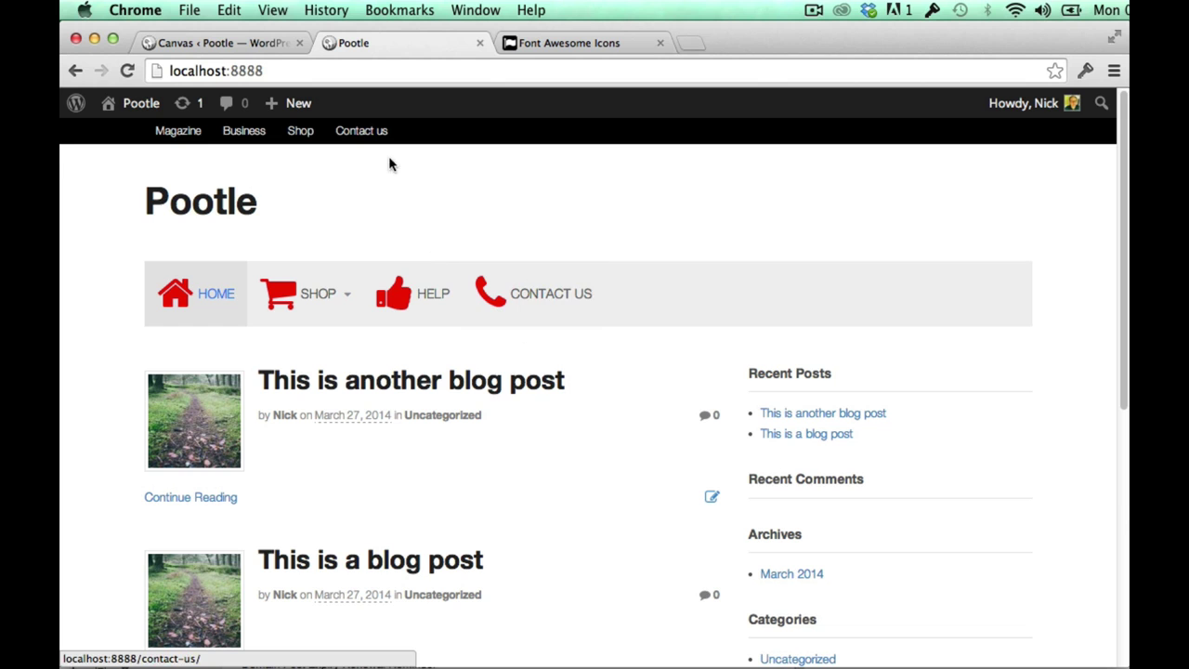
{"action": "left_click", "coordinate": [256, 42]}
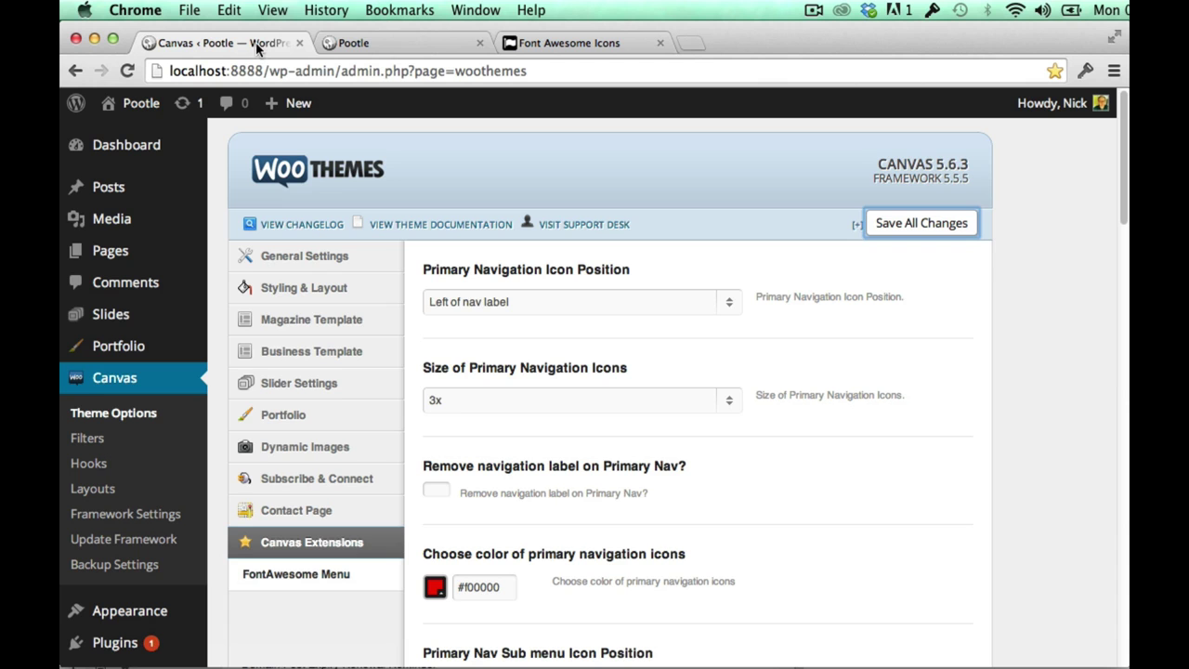
Step: Open the menu editor and load the Top (Top Menu) menu for editing
{"action": "scroll", "coordinate": [124, 516], "scroll_direction": "down", "scroll_amount": 3}
{"action": "mouse_move", "coordinate": [139, 462]}
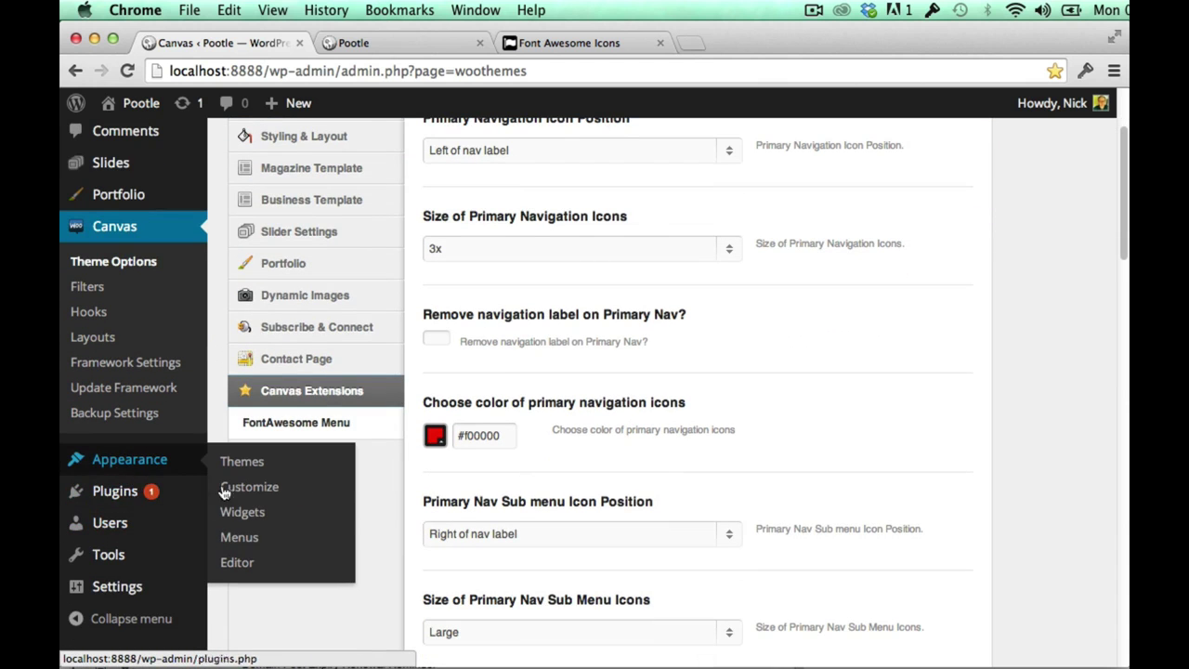
{"action": "left_click", "coordinate": [278, 544]}
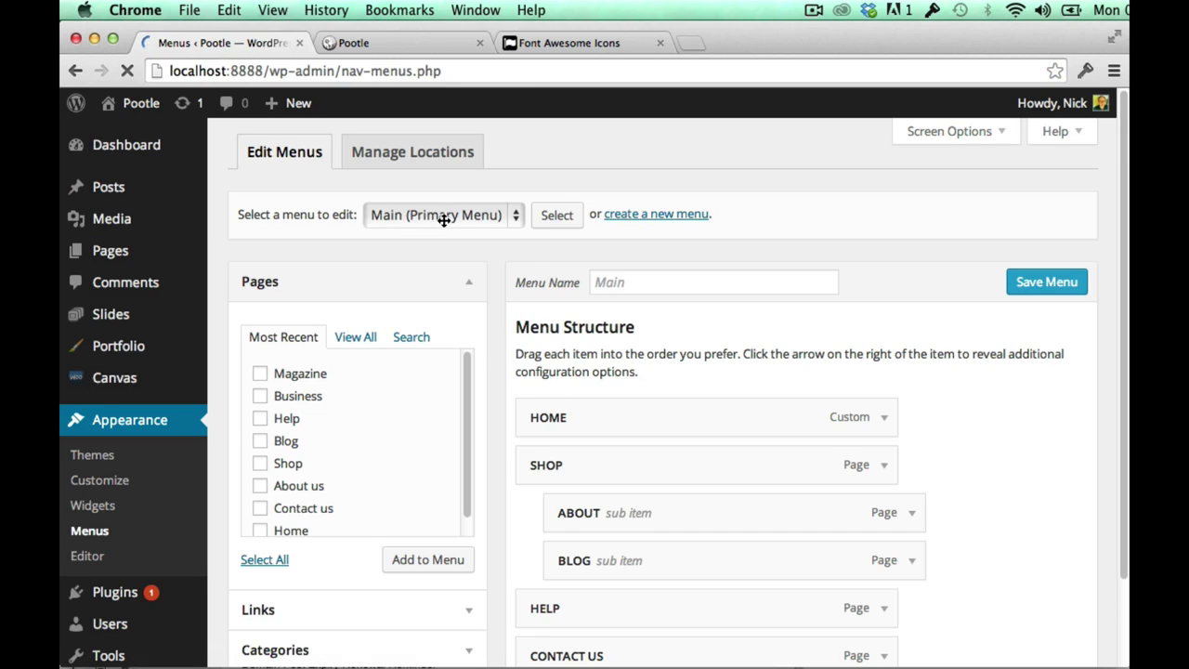
{"action": "left_click", "coordinate": [443, 216]}
{"action": "left_click", "coordinate": [460, 258]}
{"action": "left_click", "coordinate": [558, 215]}
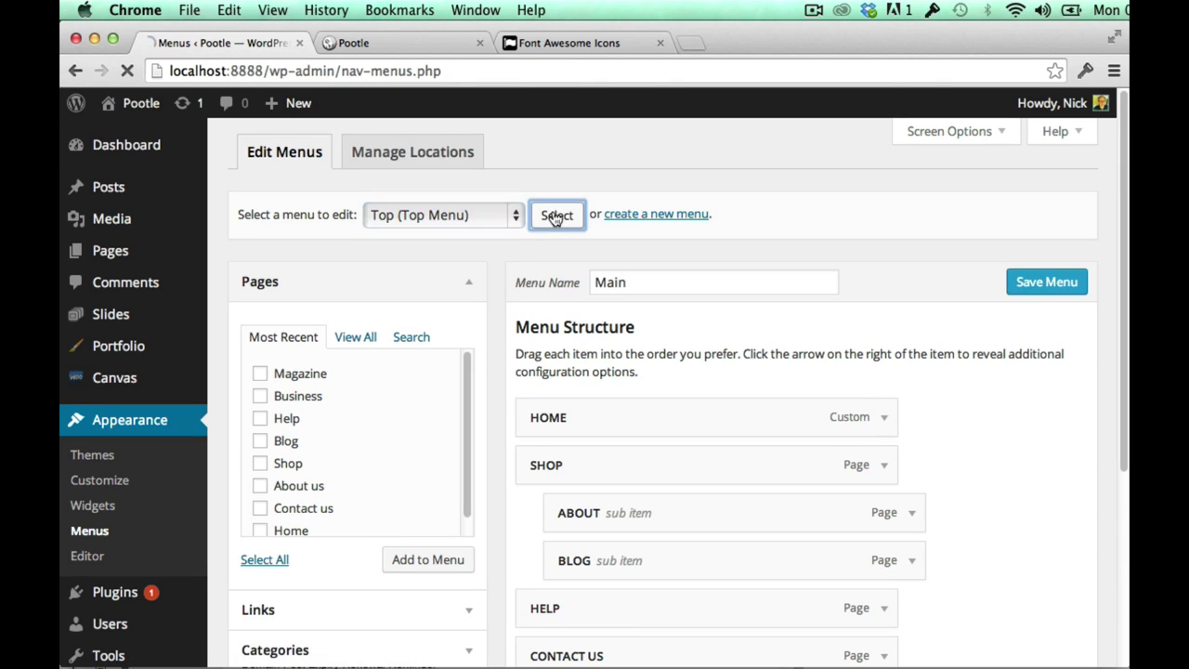
Step: Give the Contact us item in the Top menu the CSS class icon-phone
{"action": "scroll", "coordinate": [897, 457], "scroll_direction": "down", "scroll_amount": 4}
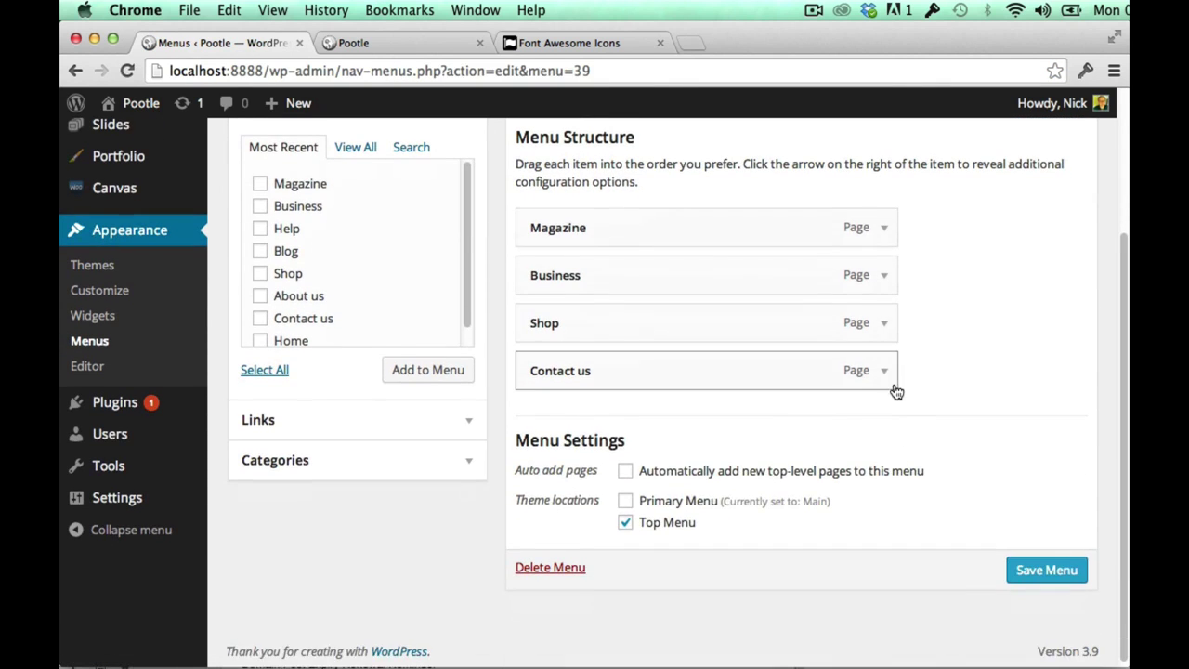
{"action": "left_click", "coordinate": [889, 373]}
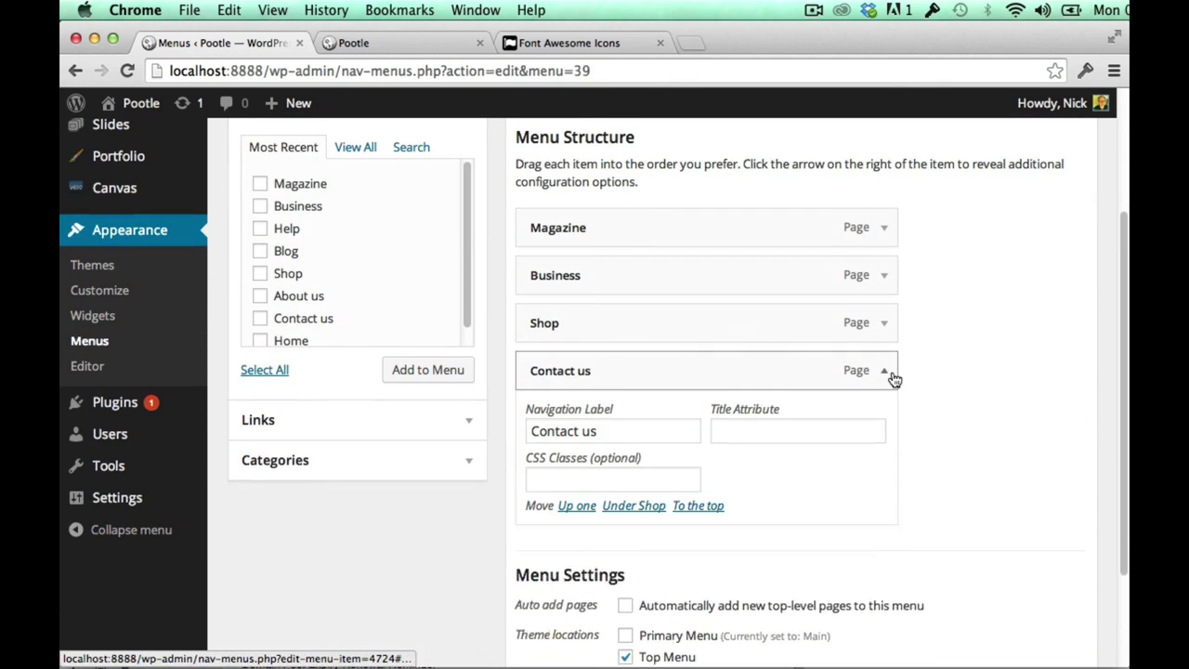
{"action": "left_click", "coordinate": [581, 482]}
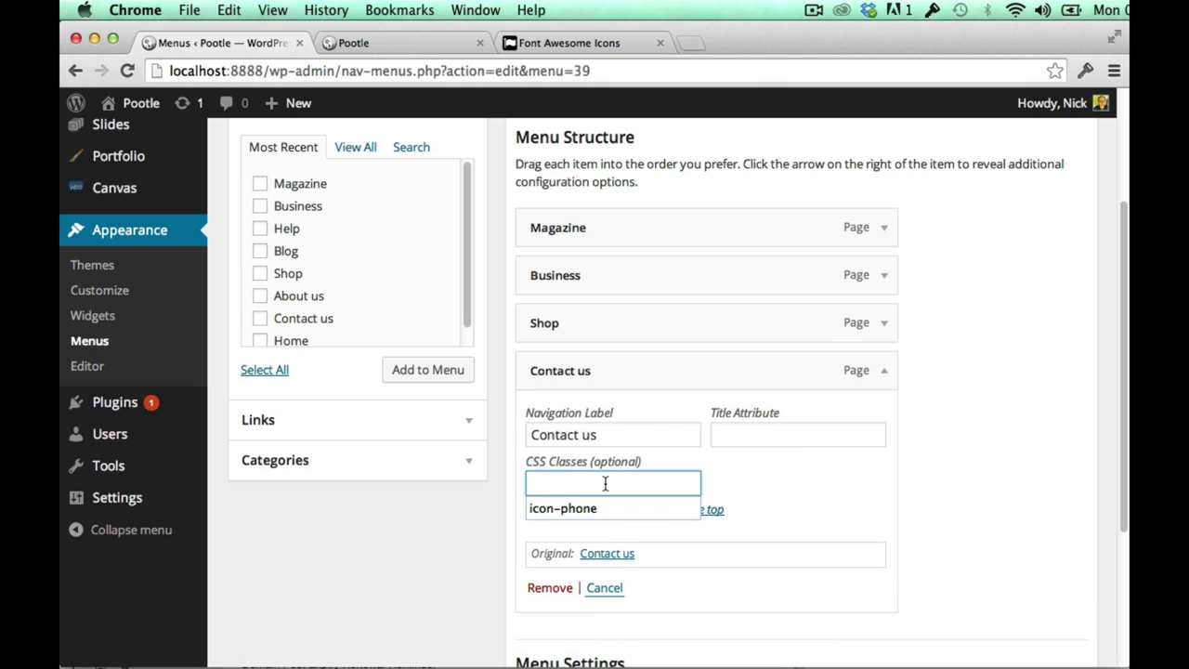
{"action": "key", "text": "Down"}
{"action": "key", "text": "Return"}
{"action": "left_click_drag", "start_coordinate": [610, 482], "coordinate": [516, 482]}
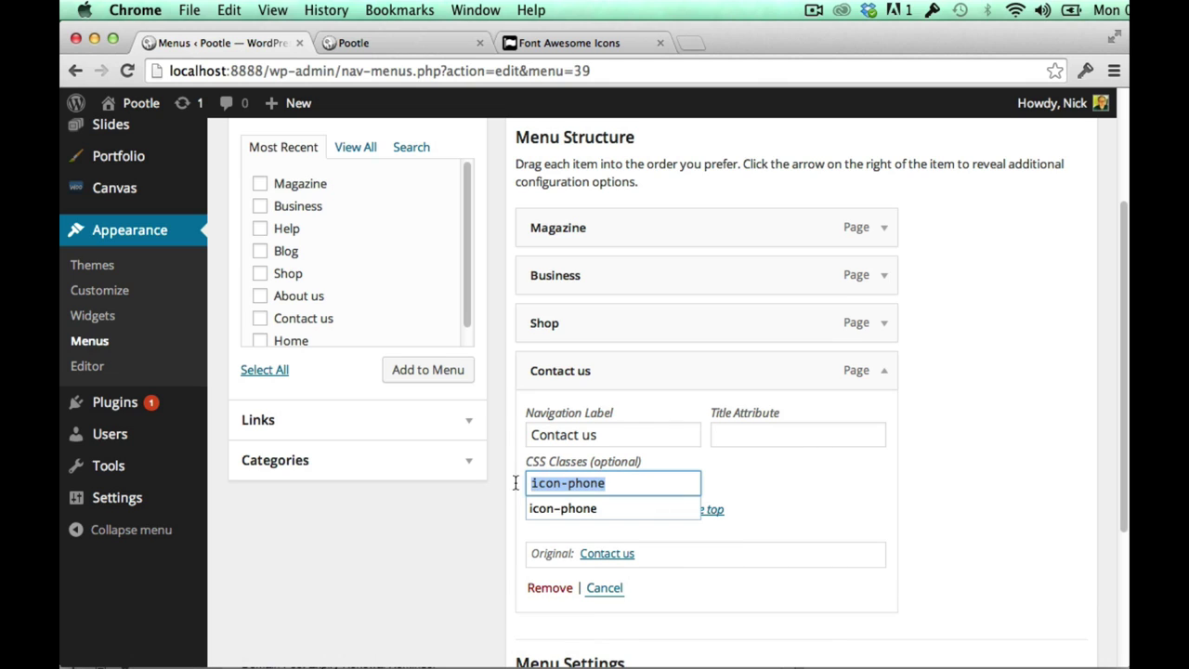
Step: Check the Font Awesome version on the icons reference page and return to the menu editor
{"action": "left_click", "coordinate": [560, 43]}
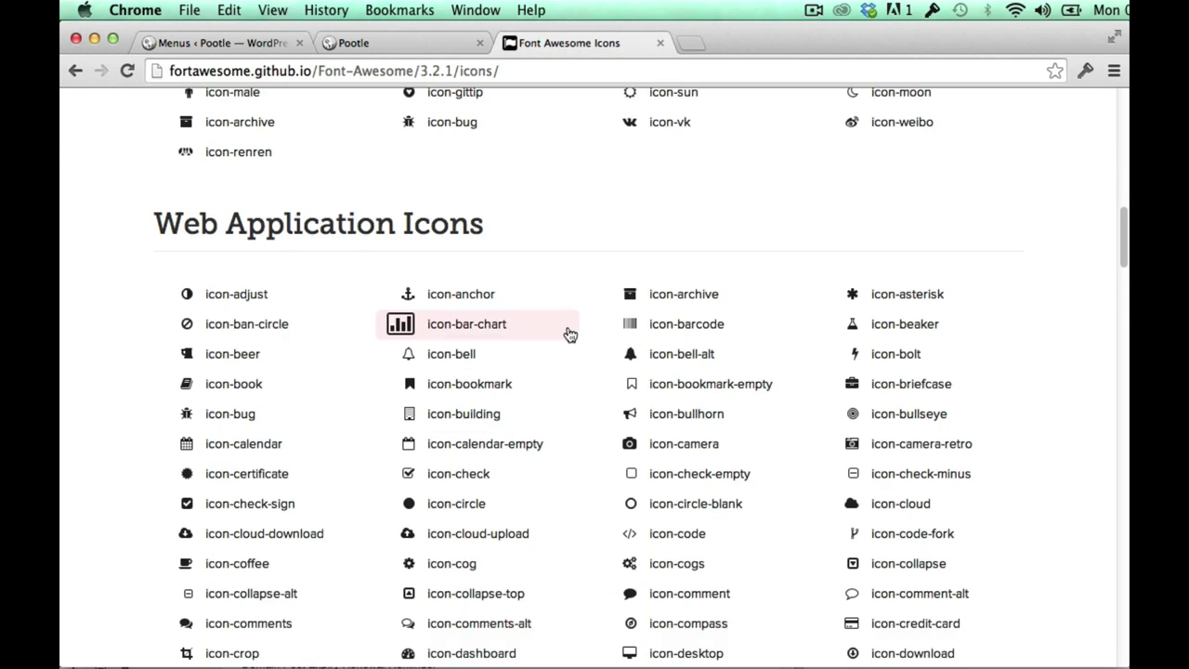
{"action": "scroll", "coordinate": [604, 389], "scroll_direction": "up", "scroll_amount": 20}
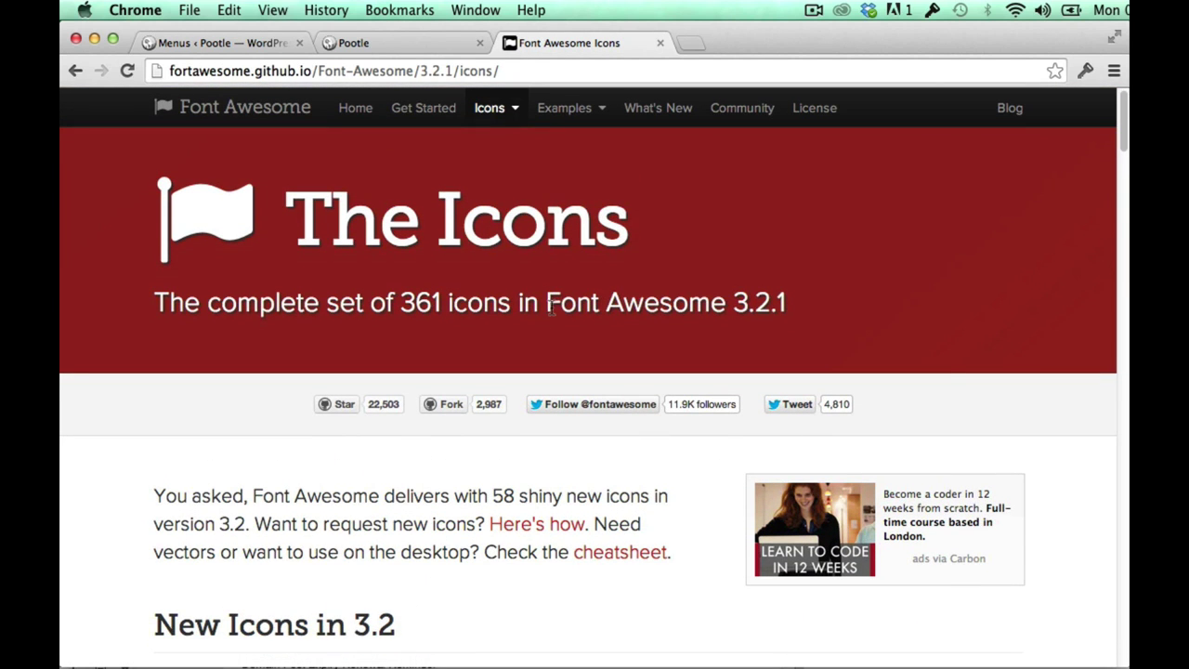
{"action": "left_click_drag", "start_coordinate": [546, 303], "coordinate": [775, 310]}
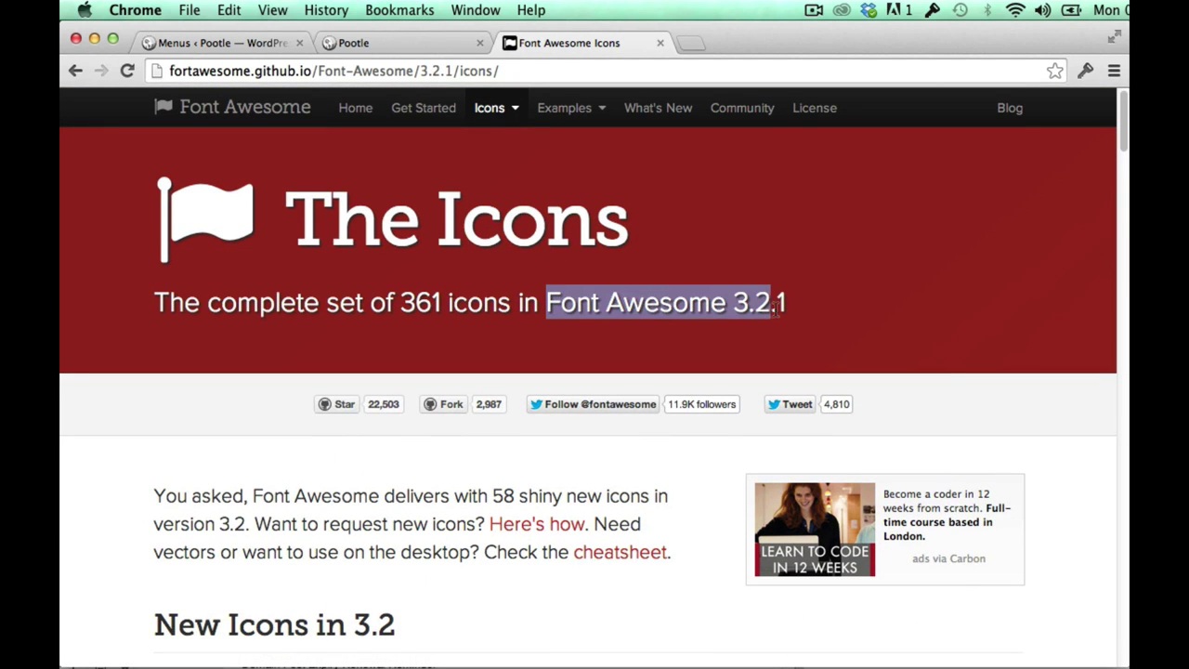
{"action": "left_click", "coordinate": [256, 41]}
{"action": "left_click", "coordinate": [967, 494]}
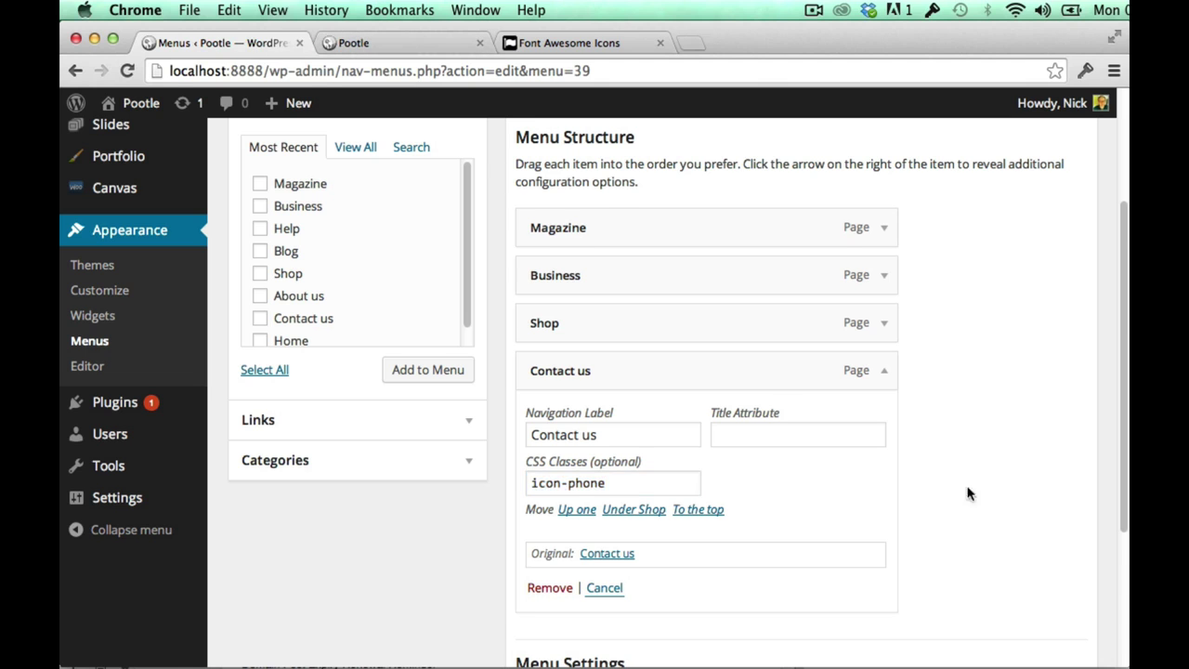
Step: Save the Top menu and reload the front page to check the Contact us icon
{"action": "scroll", "coordinate": [967, 493], "scroll_direction": "up", "scroll_amount": 3}
{"action": "left_click", "coordinate": [1043, 247]}
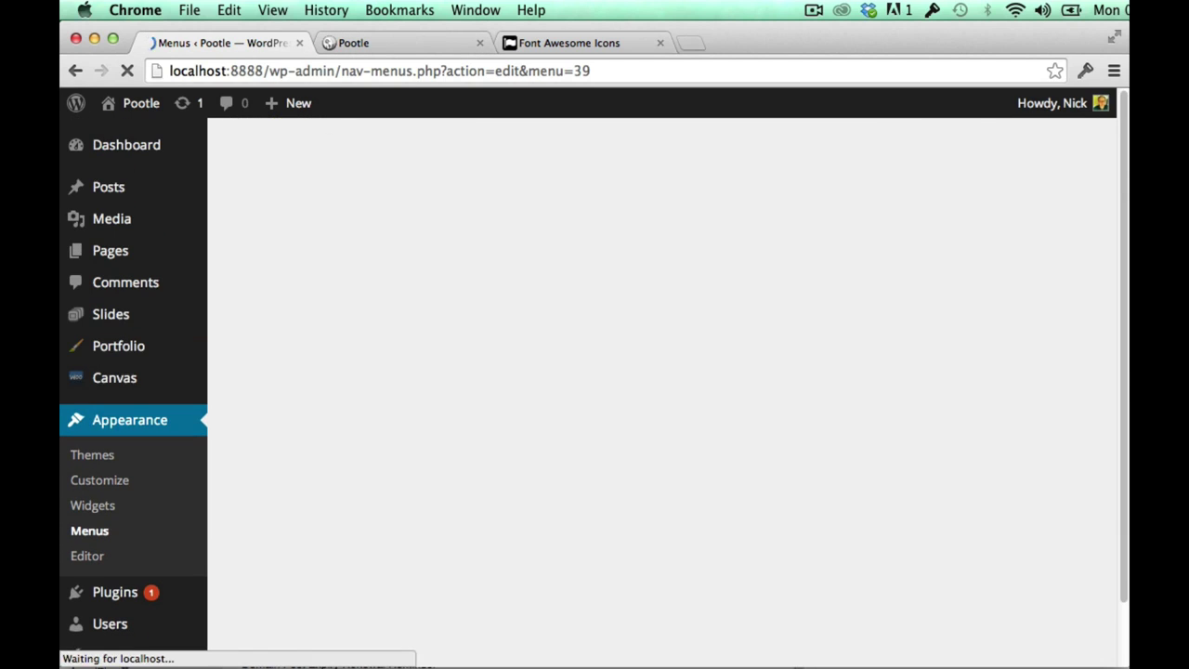
{"action": "left_click", "coordinate": [369, 46]}
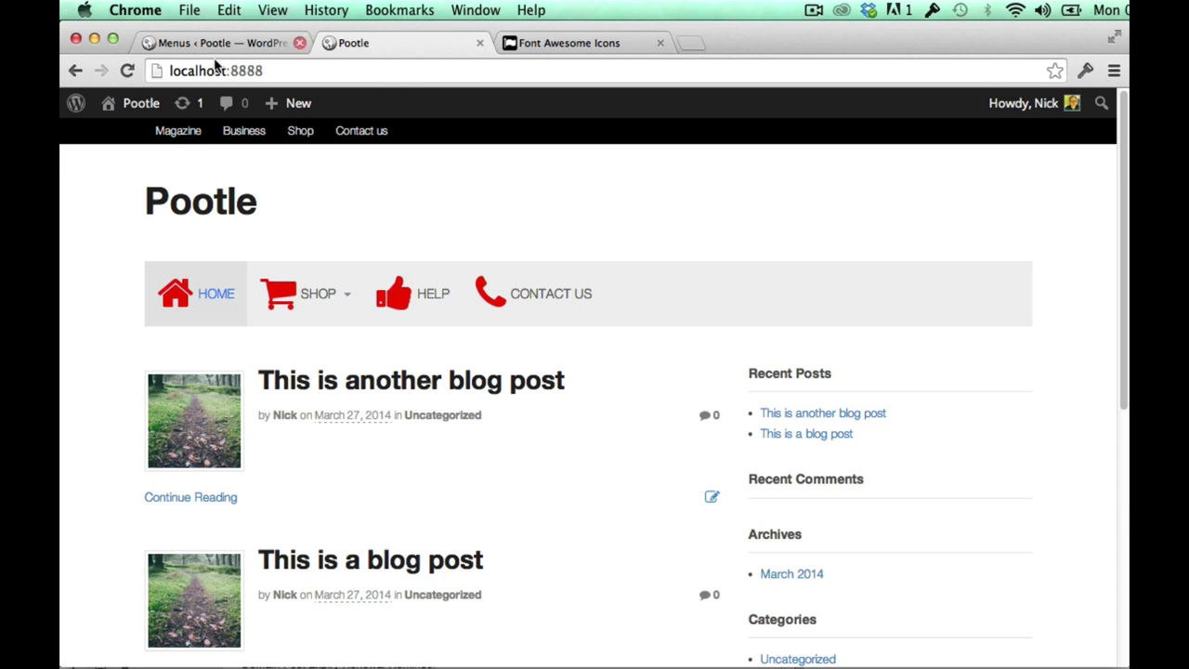
{"action": "left_click", "coordinate": [128, 72]}
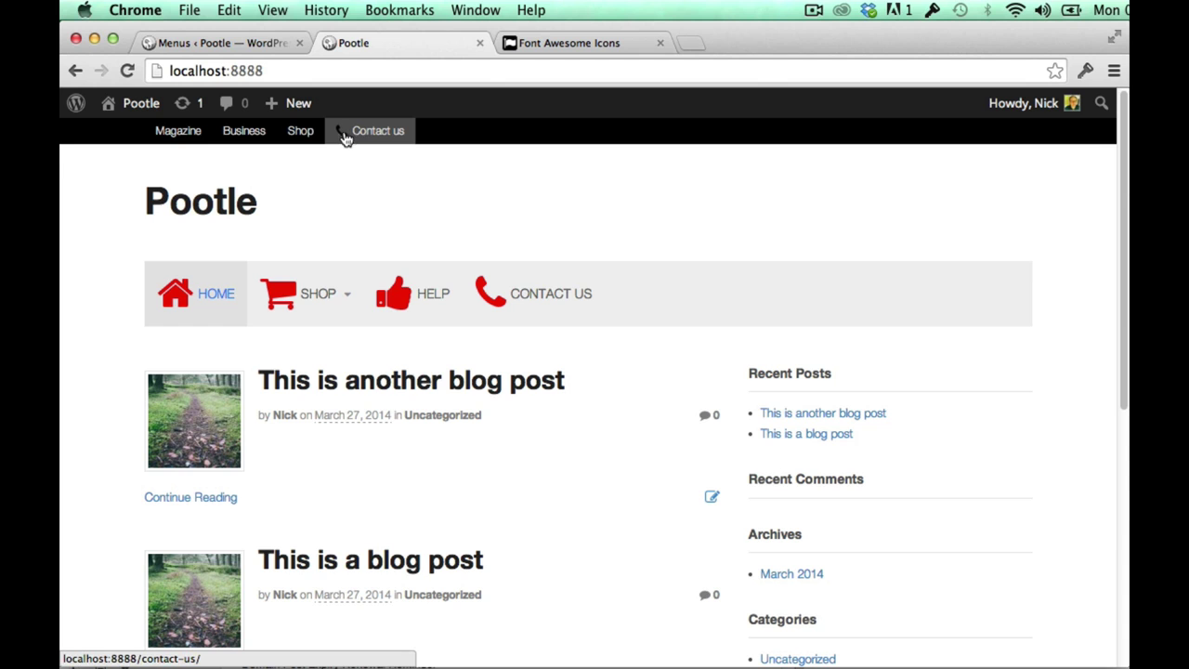
Step: Return to the admin and open the Canvas FontAwesome Menu settings for the top navigation
{"action": "left_click", "coordinate": [214, 42]}
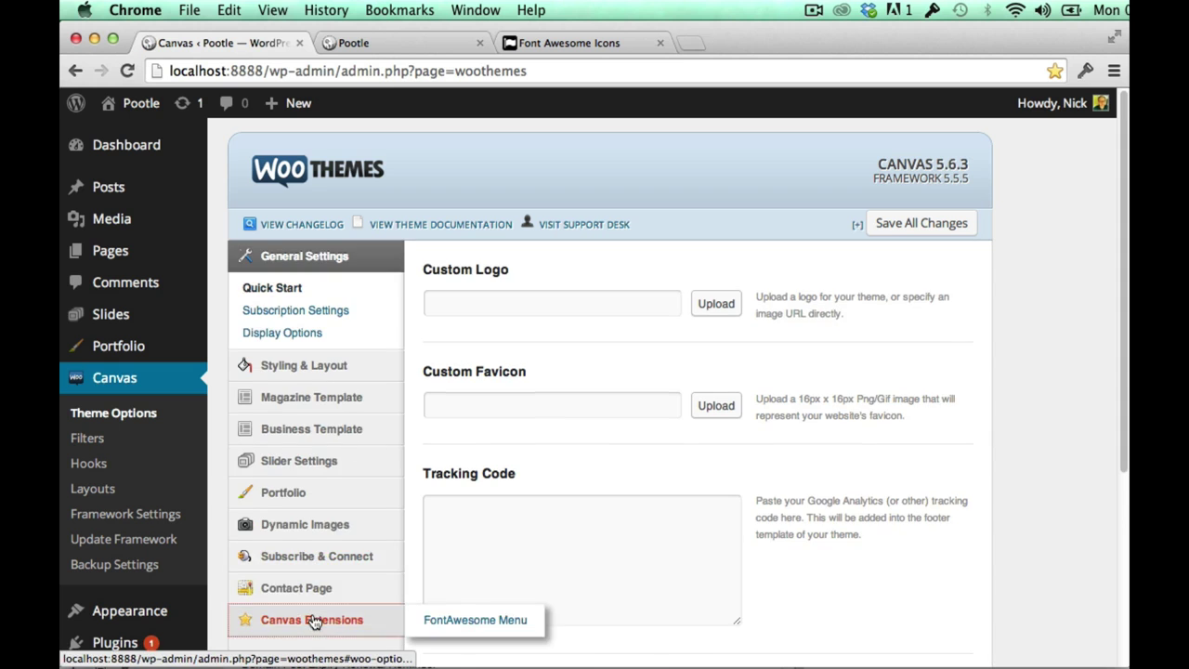
{"action": "left_click", "coordinate": [330, 617]}
{"action": "scroll", "coordinate": [641, 535], "scroll_direction": "down", "scroll_amount": 5}
{"action": "scroll", "coordinate": [669, 537], "scroll_direction": "down", "scroll_amount": 10}
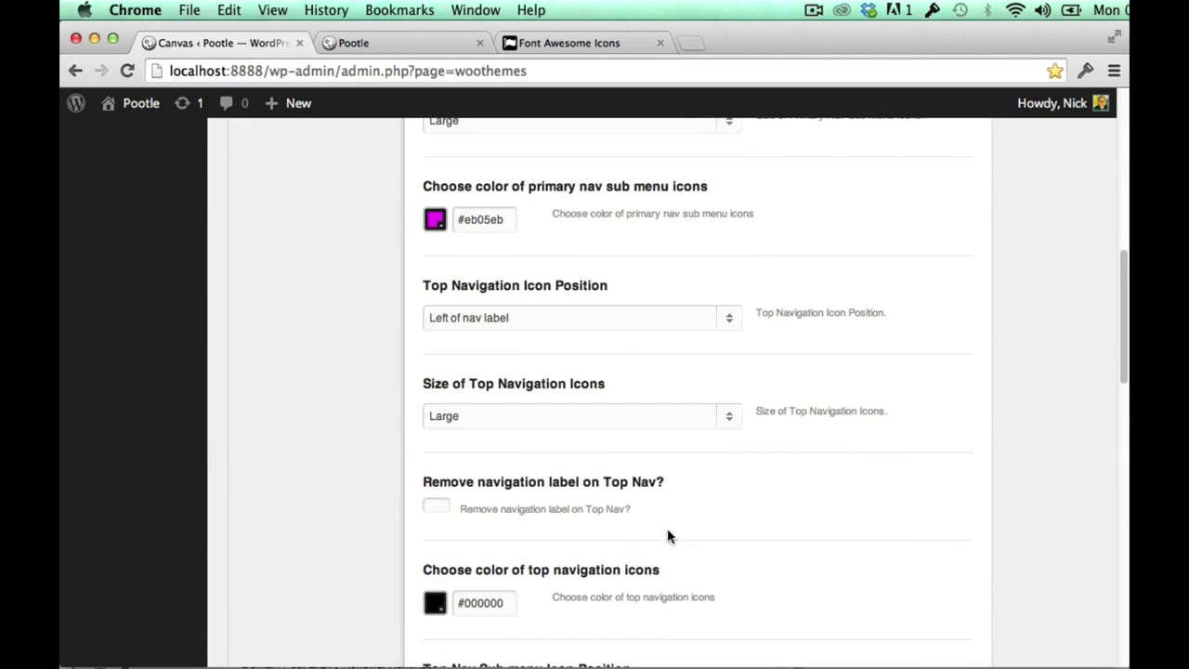
Step: Set the color of top navigation icons to #ffffff and save all changes
{"action": "left_click_drag", "start_coordinate": [464, 418], "coordinate": [628, 424]}
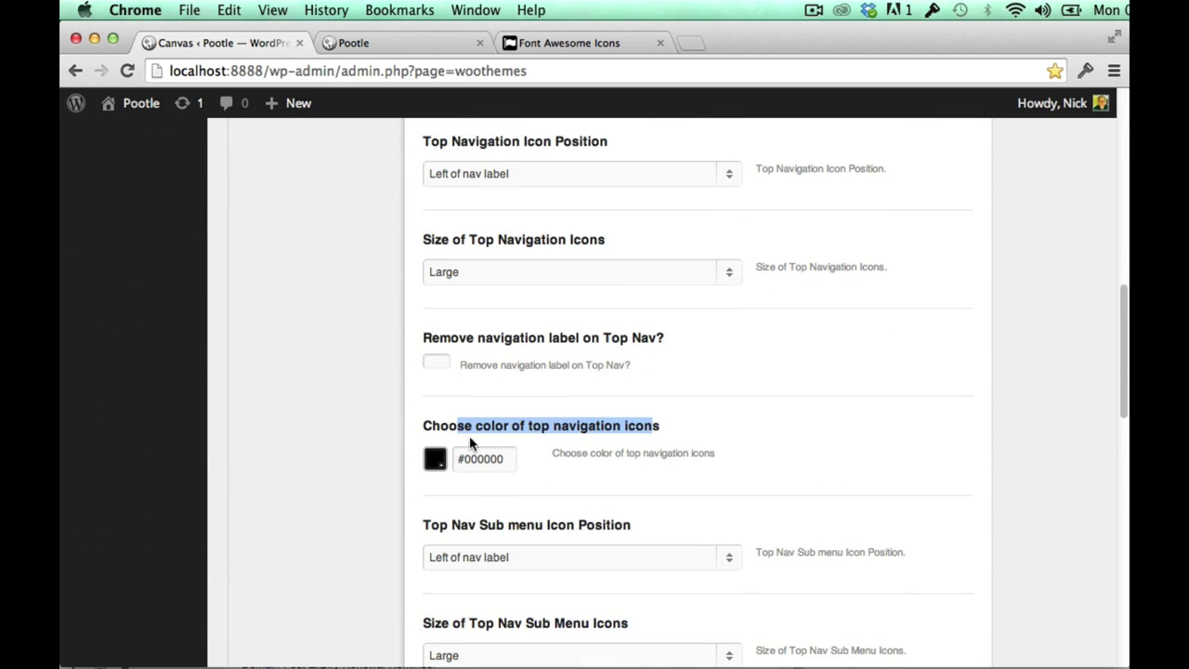
{"action": "left_click", "coordinate": [439, 459]}
{"action": "left_click", "coordinate": [463, 505]}
{"action": "left_click", "coordinate": [639, 457]}
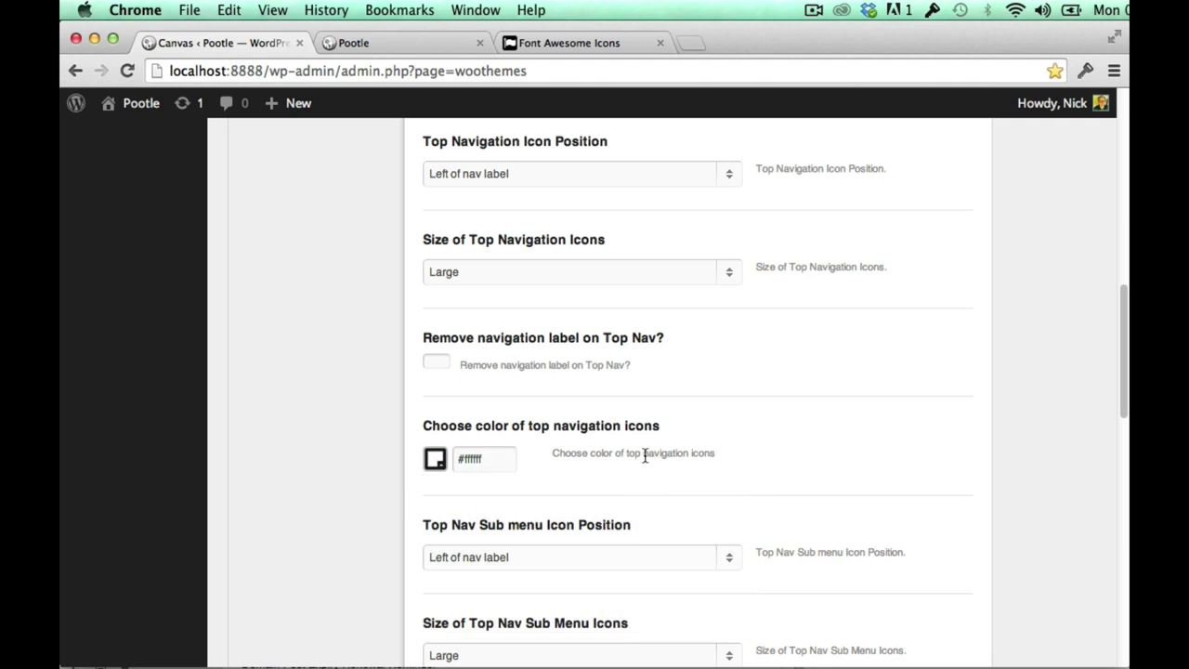
{"action": "scroll", "coordinate": [789, 446], "scroll_direction": "up", "scroll_amount": 10}
{"action": "left_click", "coordinate": [922, 170]}
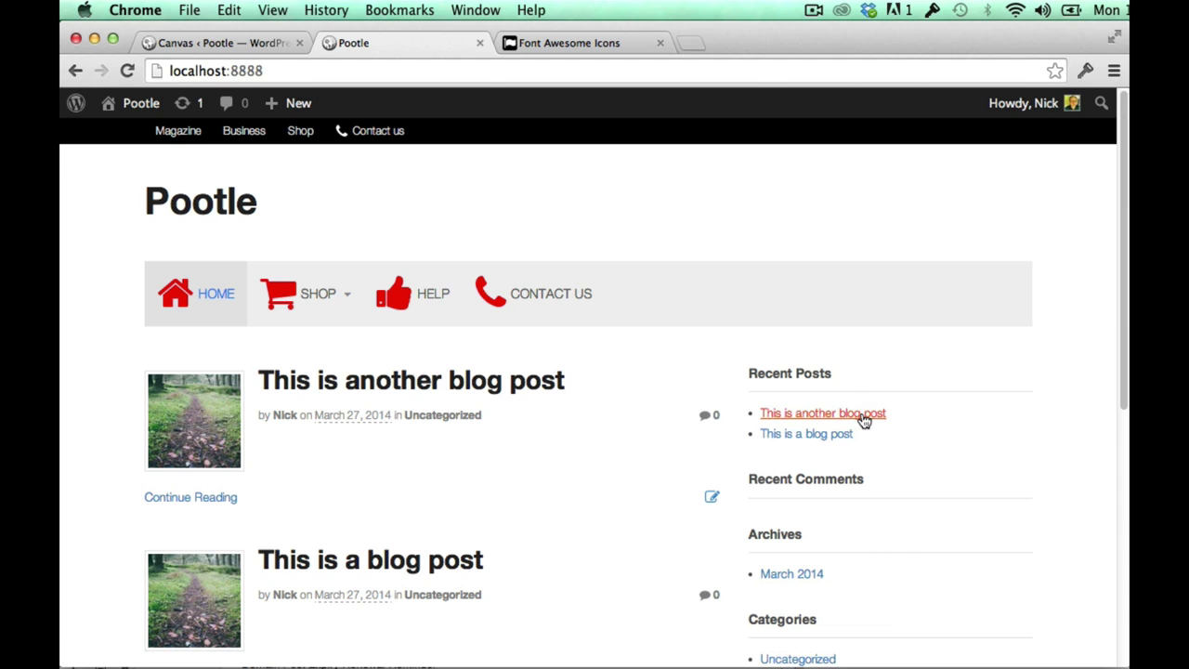
Step: Go back from the front page to the admin and open the Widgets screen
{"action": "left_click", "coordinate": [203, 34]}
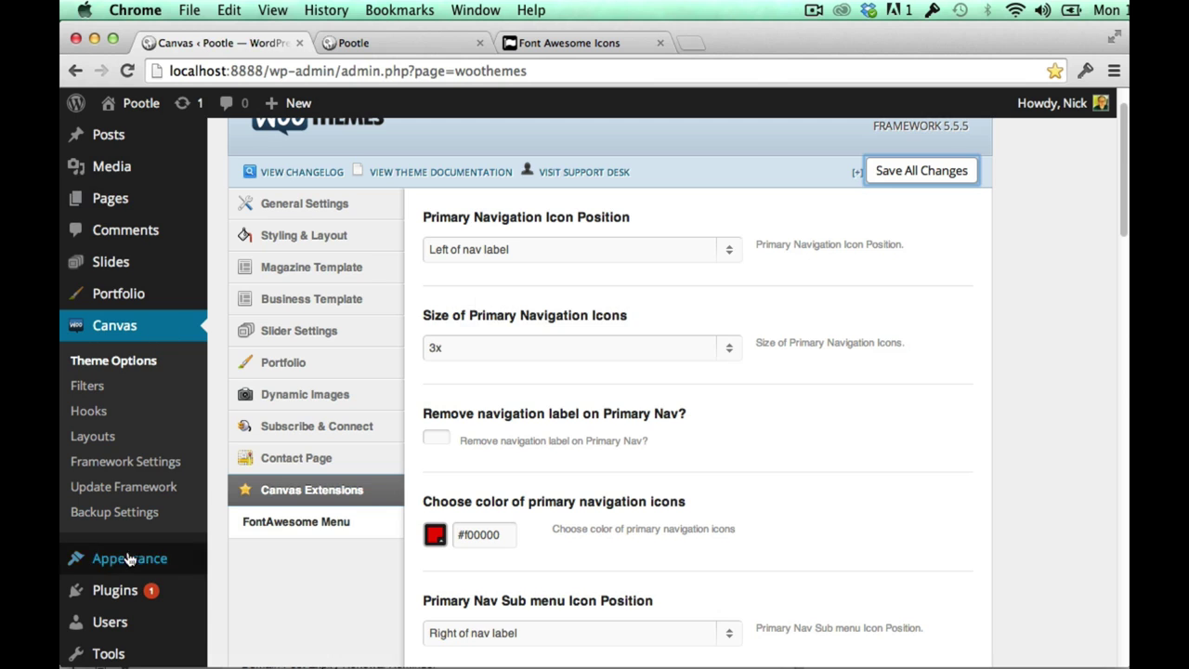
{"action": "scroll", "coordinate": [106, 562], "scroll_direction": "down", "scroll_amount": 5}
{"action": "mouse_move", "coordinate": [128, 542]}
{"action": "mouse_move", "coordinate": [98, 427]}
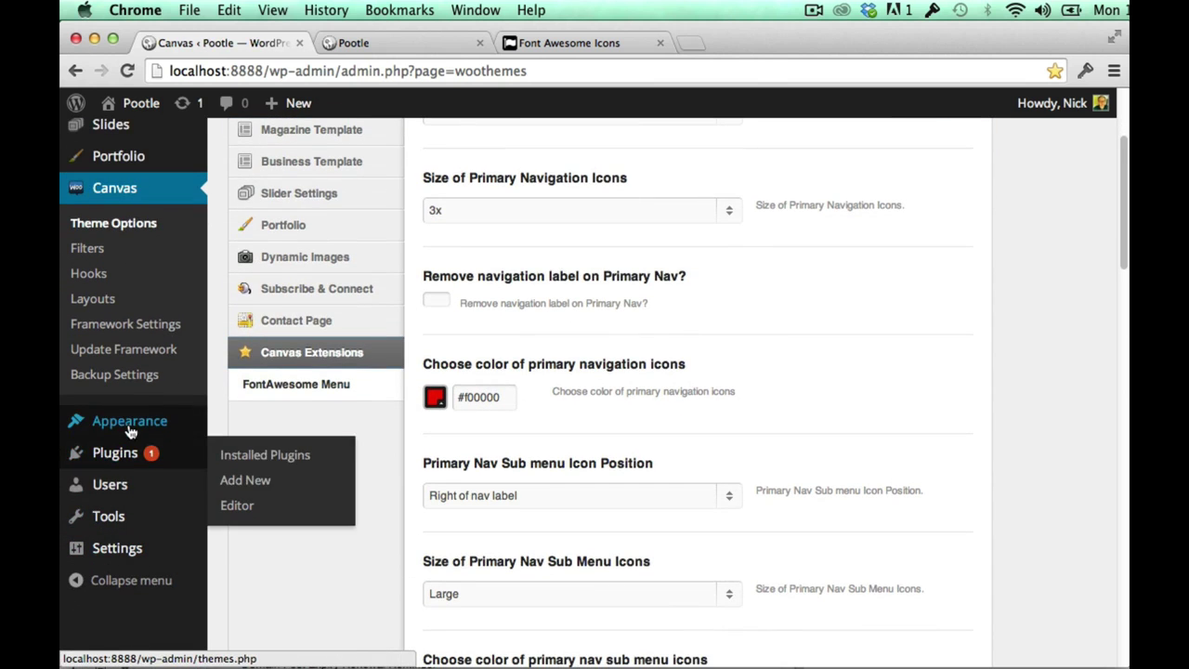
{"action": "left_click", "coordinate": [287, 474]}
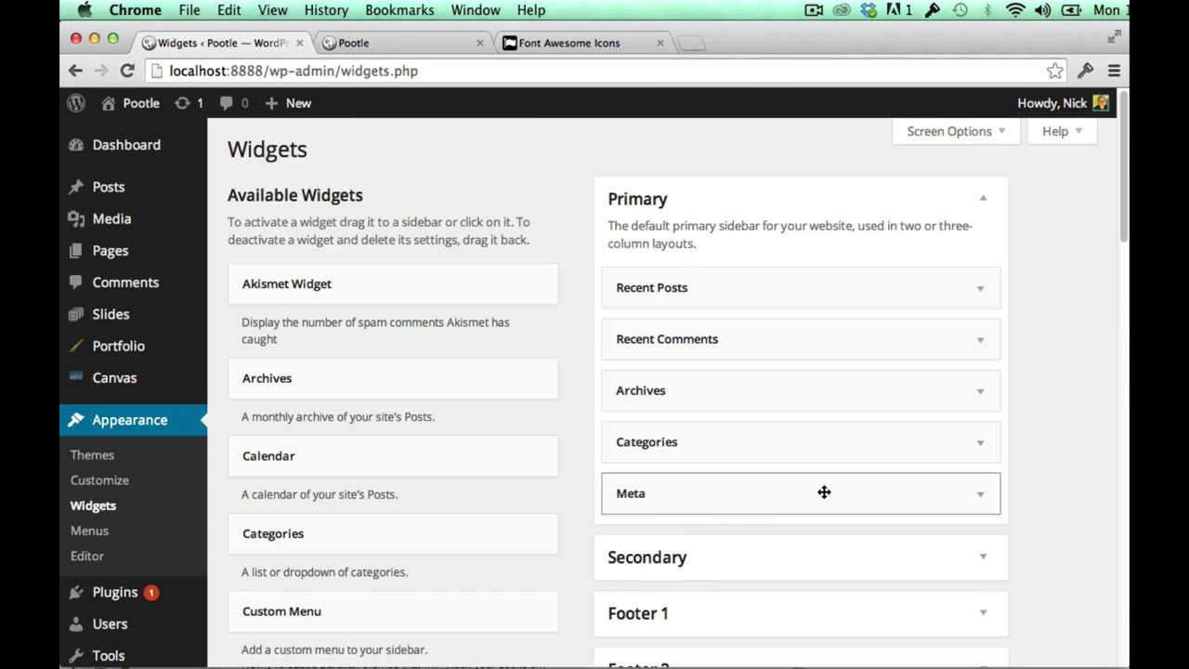
Step: Select "Custom menu widget" as the menu of the Custom Menu widget in Footer 1 and save the widget
{"action": "scroll", "coordinate": [824, 492], "scroll_direction": "down", "scroll_amount": 5}
{"action": "left_click", "coordinate": [843, 378]}
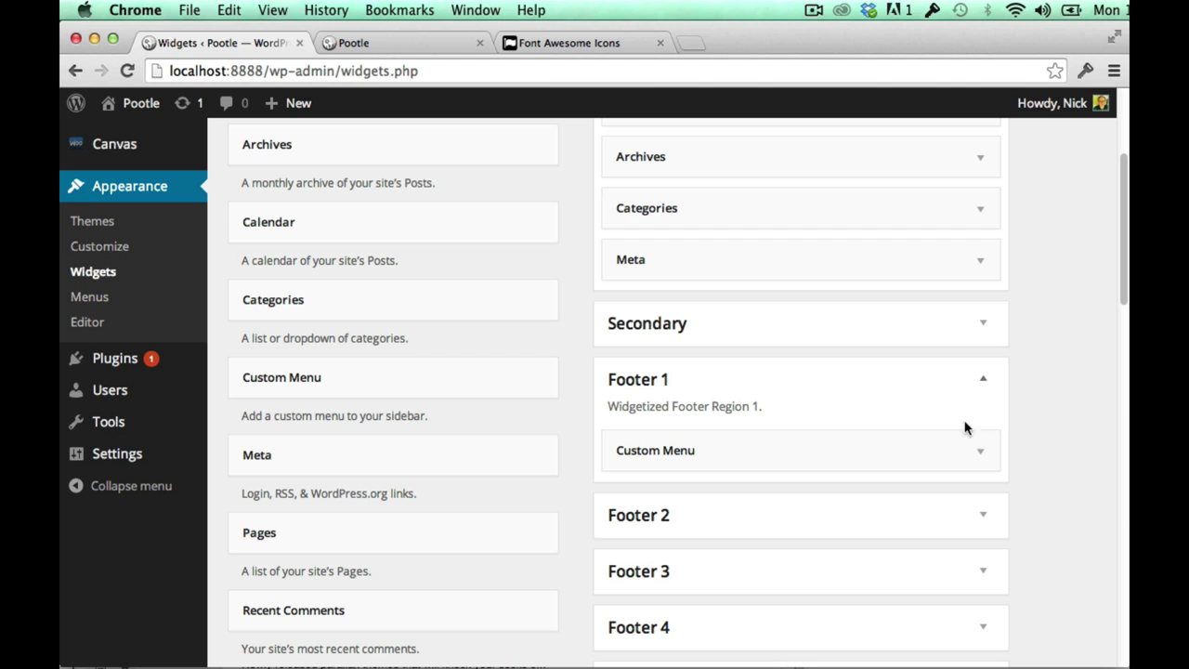
{"action": "left_click", "coordinate": [768, 461]}
{"action": "scroll", "coordinate": [897, 507], "scroll_direction": "down", "scroll_amount": 3}
{"action": "left_click", "coordinate": [787, 453]}
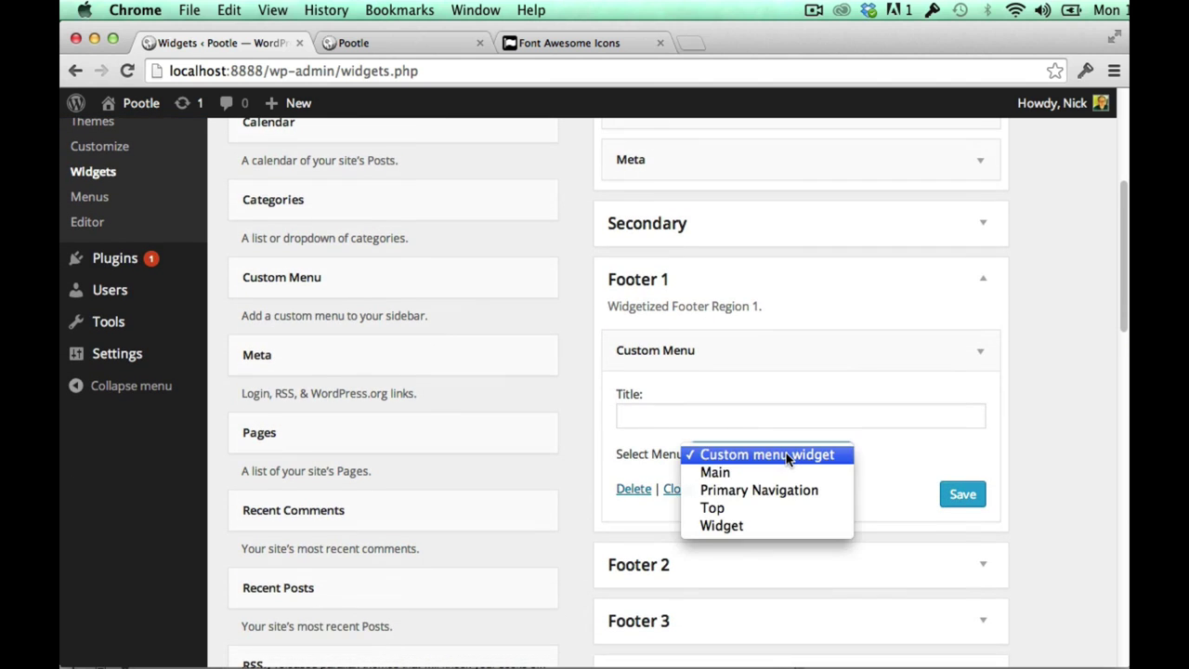
{"action": "left_click", "coordinate": [805, 454]}
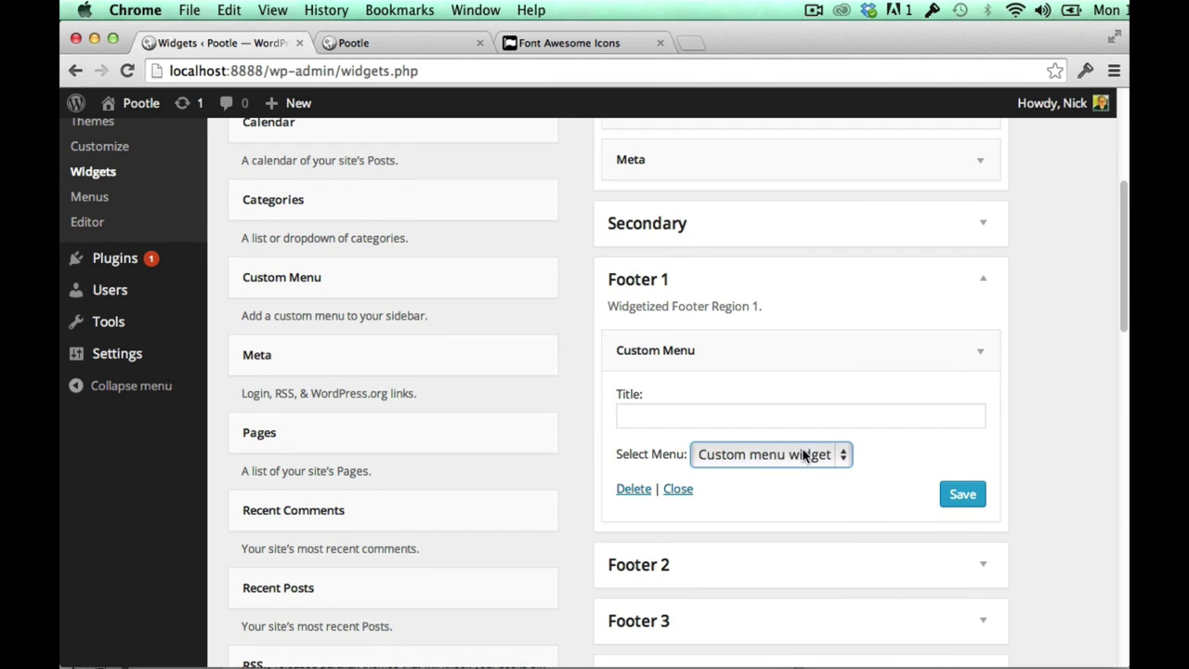
{"action": "left_click", "coordinate": [962, 494]}
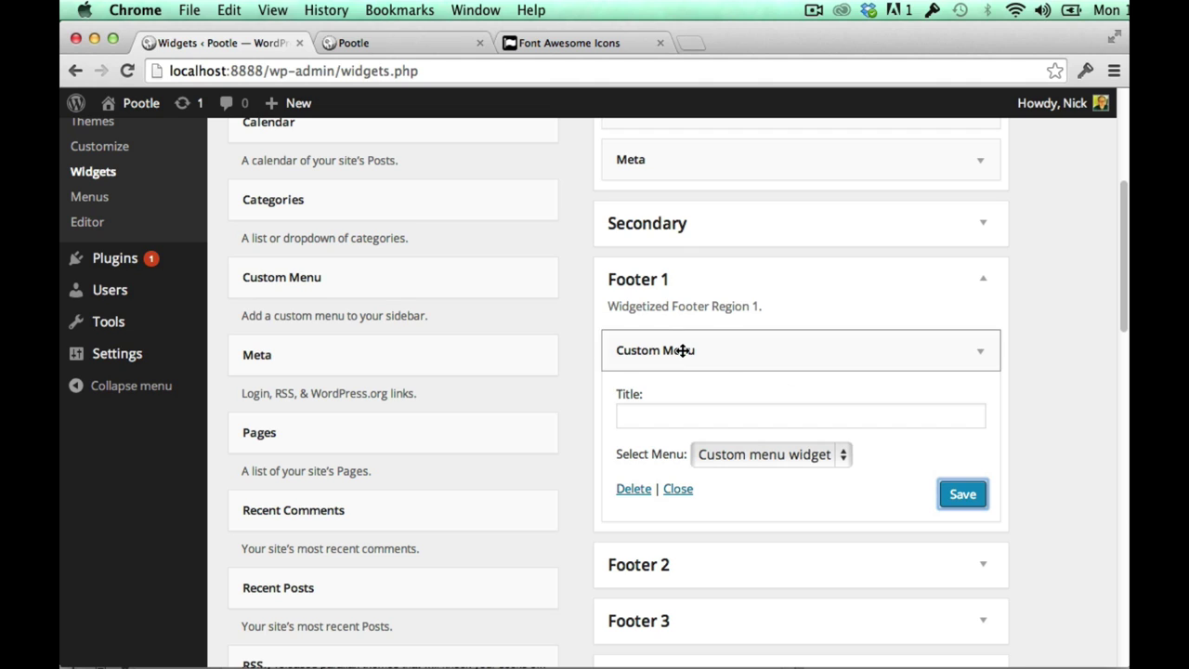
{"action": "left_click", "coordinate": [972, 499]}
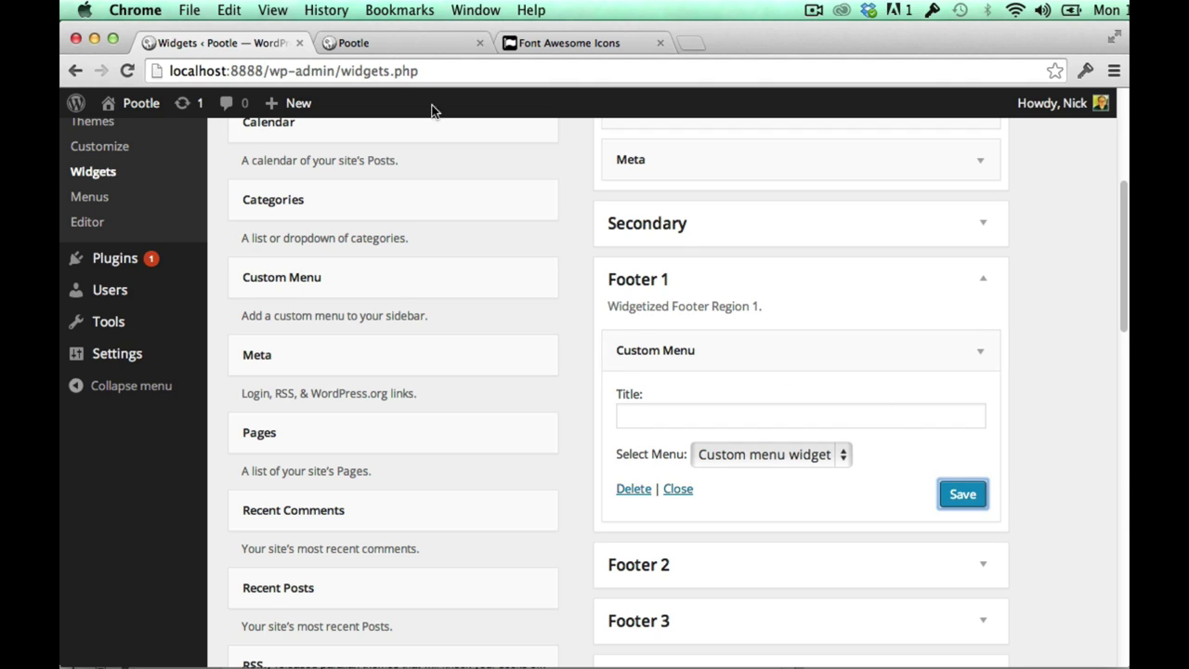
Step: Reload the front page and examine the icons of the custom menu in the footer
{"action": "left_click", "coordinate": [381, 43]}
{"action": "left_click", "coordinate": [127, 71]}
{"action": "scroll", "coordinate": [635, 560], "scroll_direction": "down", "scroll_amount": 5}
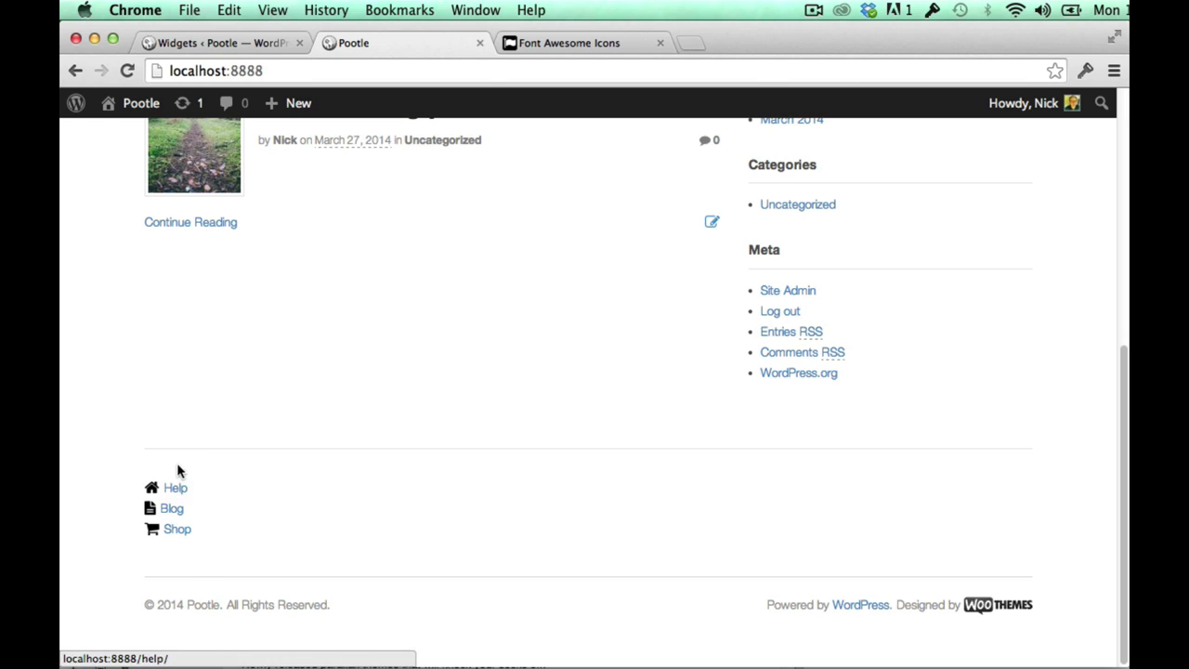
Step: Open the Canvas FontAwesome Menu settings again and find the Custom Menu widget icon options
{"action": "left_click", "coordinate": [197, 43]}
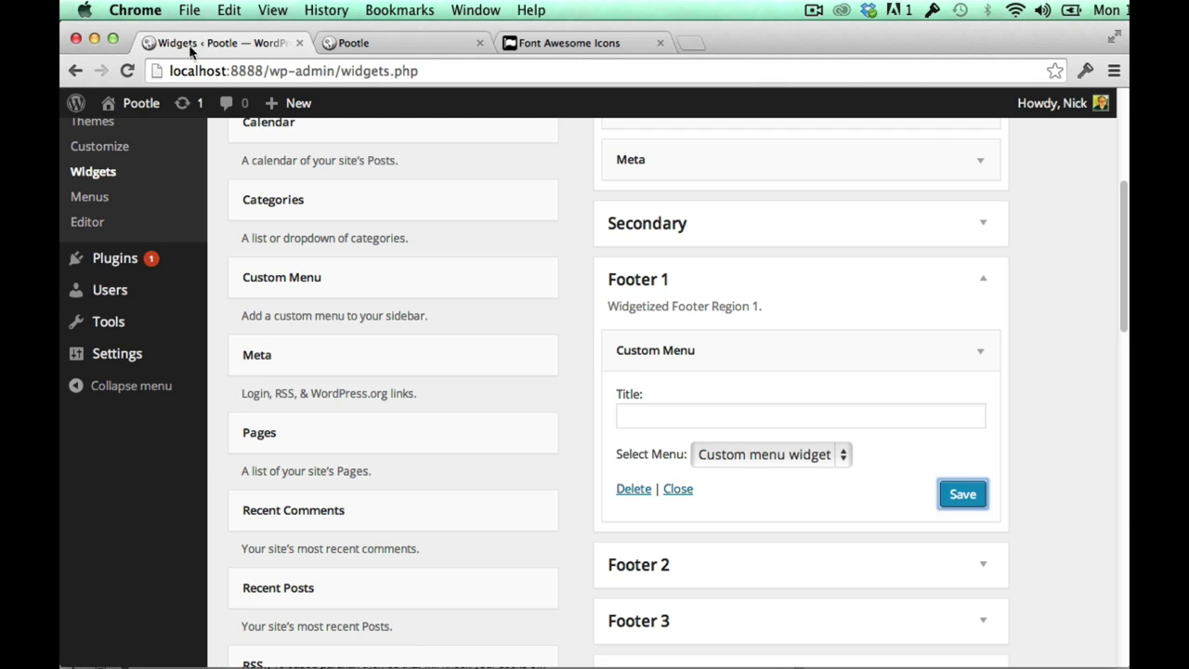
{"action": "scroll", "coordinate": [148, 297], "scroll_direction": "up", "scroll_amount": 5}
{"action": "left_click", "coordinate": [138, 266]}
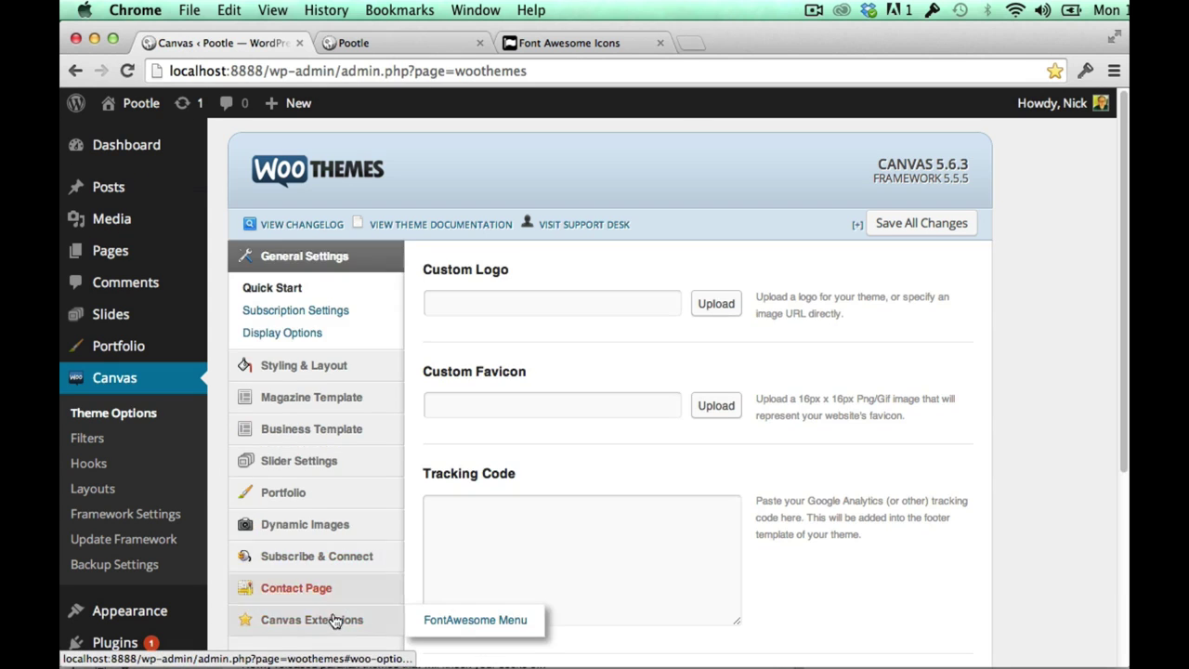
{"action": "left_click", "coordinate": [335, 621]}
{"action": "scroll", "coordinate": [551, 605], "scroll_direction": "down", "scroll_amount": 10}
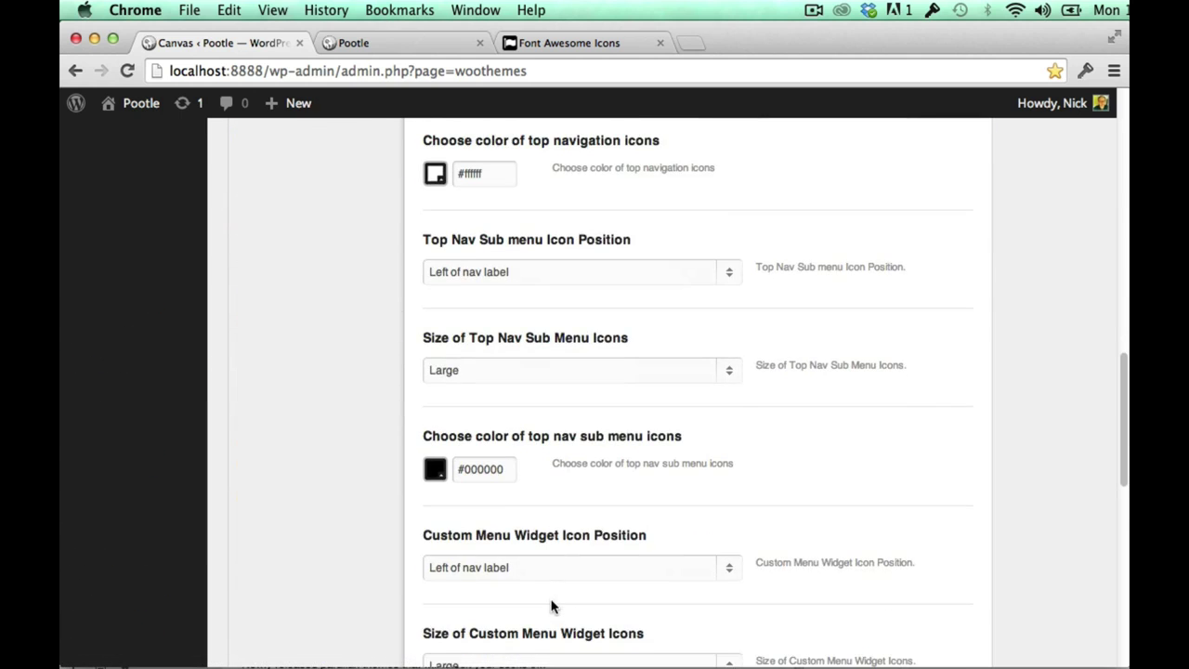
{"action": "scroll", "coordinate": [551, 606], "scroll_direction": "down", "scroll_amount": 5}
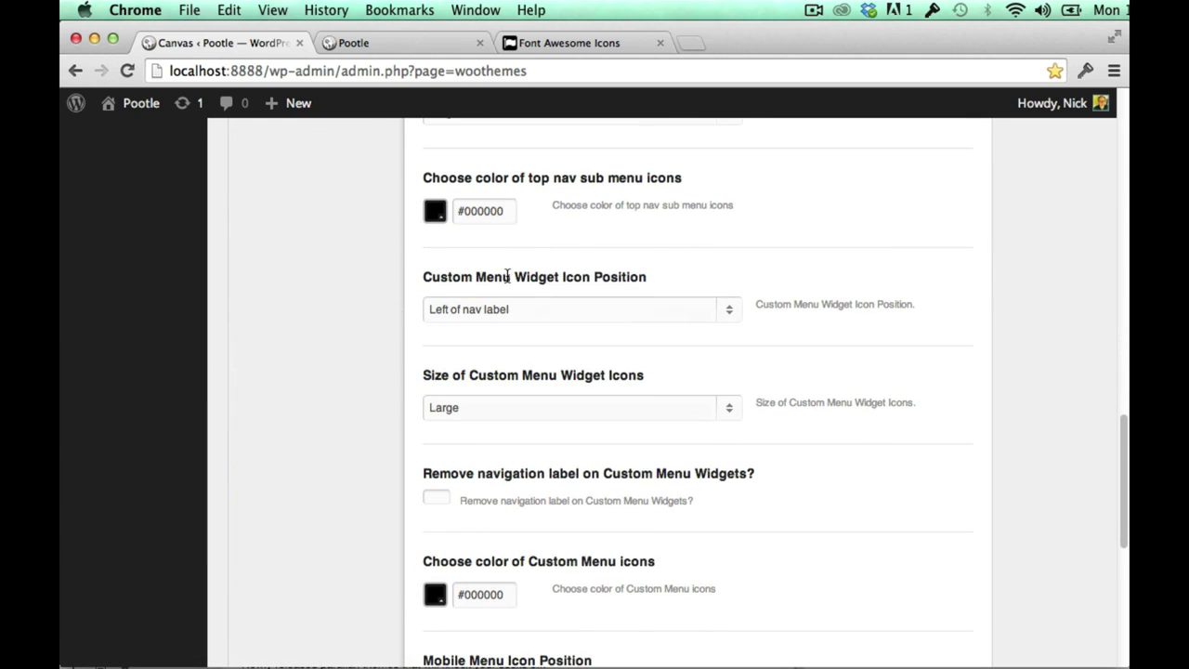
{"action": "scroll", "coordinate": [526, 409], "scroll_direction": "down", "scroll_amount": 2}
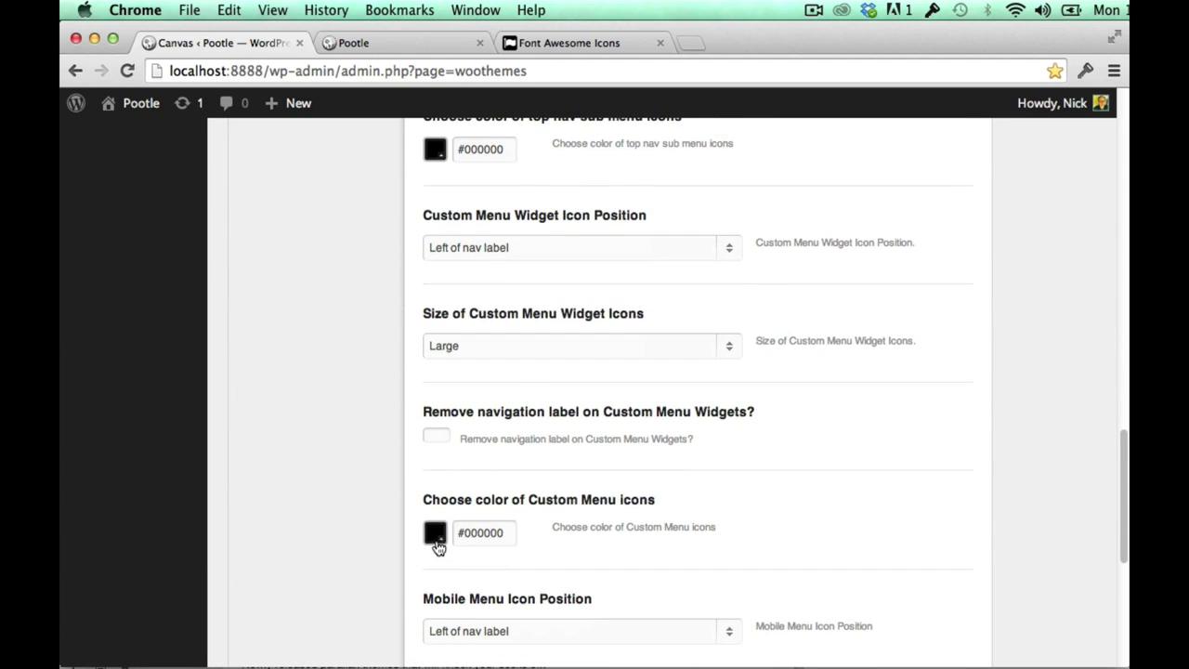
Step: Set the color of the Custom Menu icons to #f700f7 and save all theme option changes
{"action": "left_click", "coordinate": [436, 539]}
{"action": "left_click", "coordinate": [576, 370]}
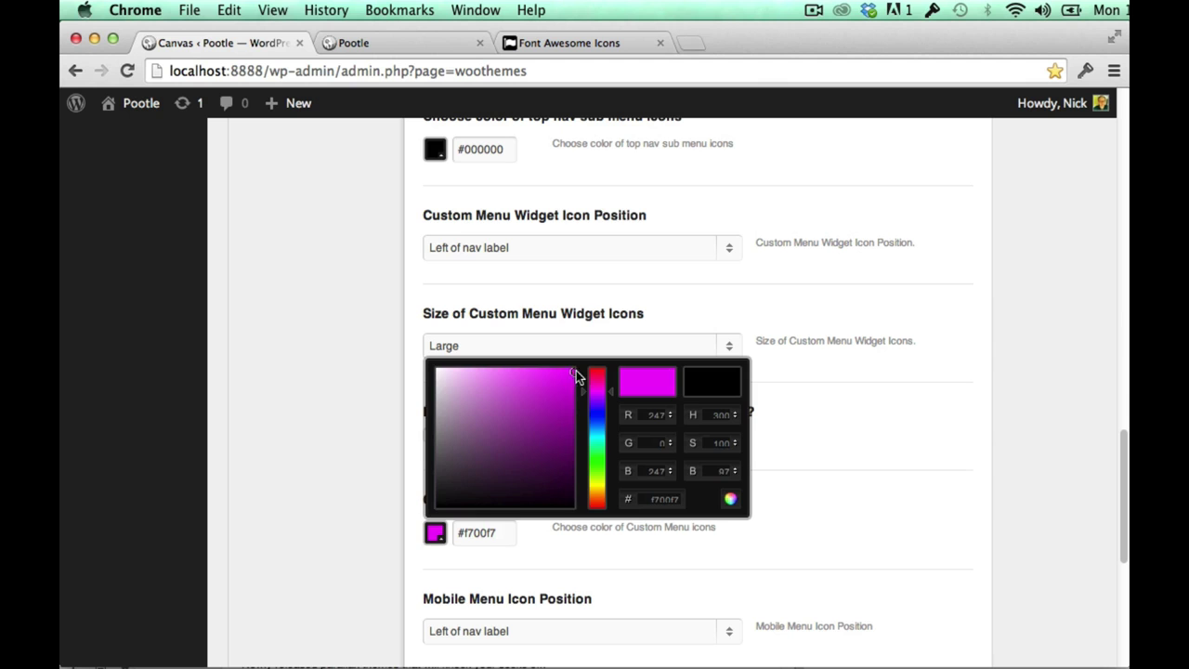
{"action": "left_click", "coordinate": [796, 418]}
{"action": "scroll", "coordinate": [890, 421], "scroll_direction": "up", "scroll_amount": 10}
{"action": "scroll", "coordinate": [891, 421], "scroll_direction": "up", "scroll_amount": 5}
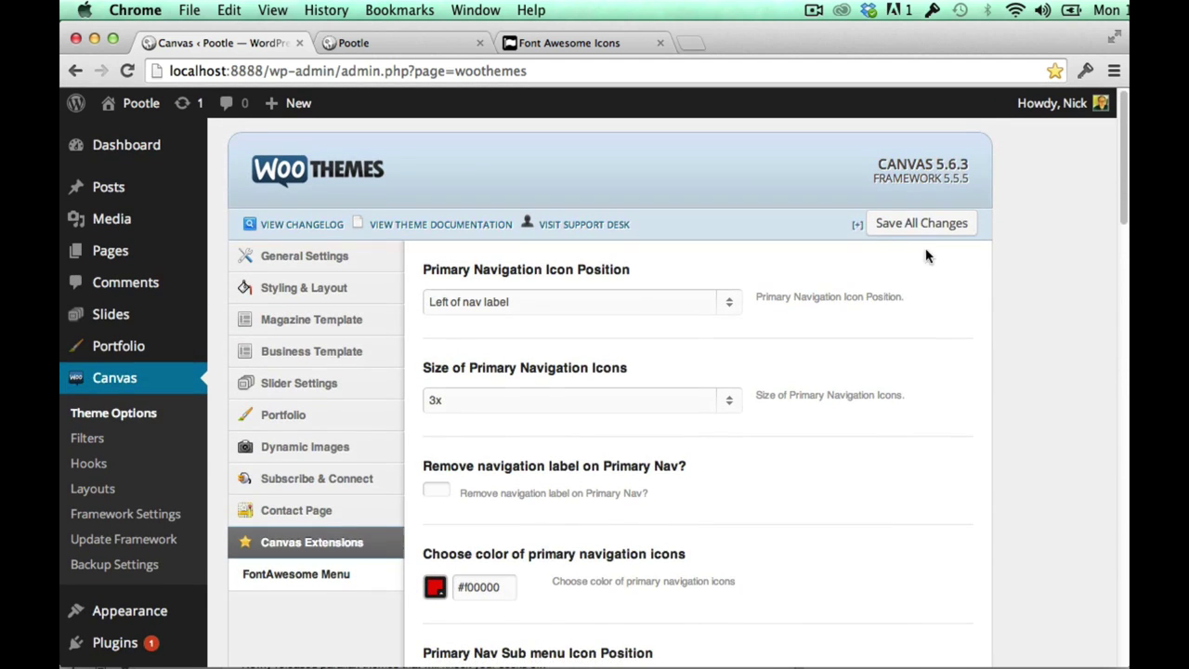
{"action": "left_click", "coordinate": [922, 224]}
Step: Reload the front page, narrow the browser window to mobile width and open the mobile navigation to examine its icons
{"action": "left_click", "coordinate": [419, 41]}
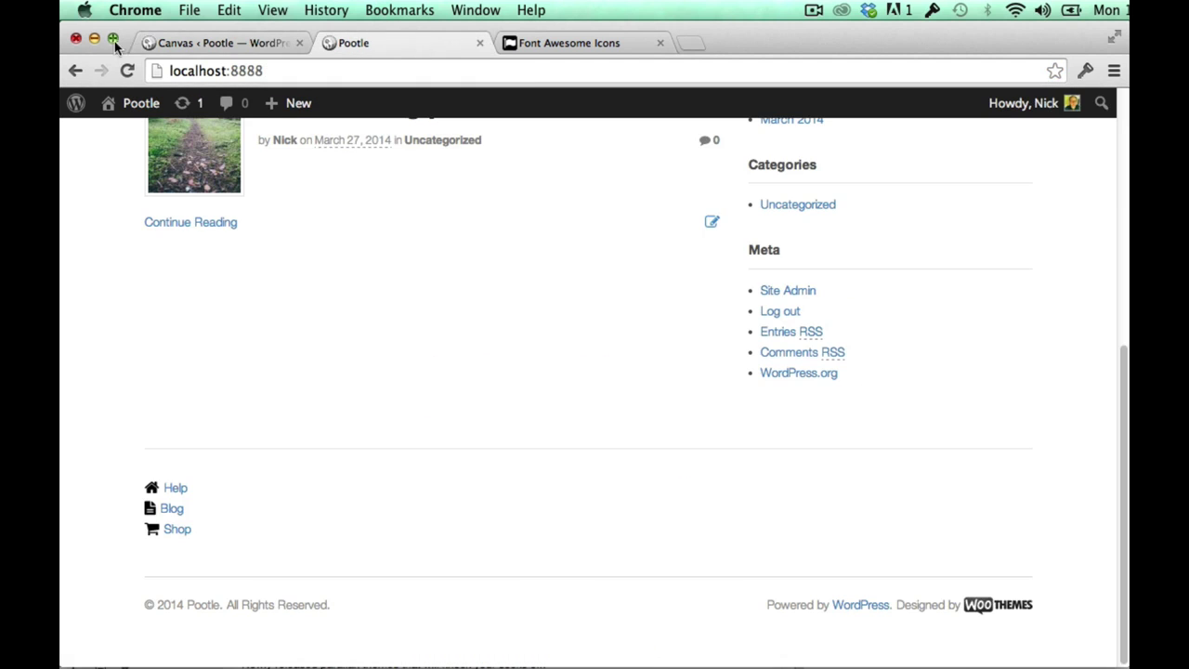
{"action": "left_click", "coordinate": [127, 71]}
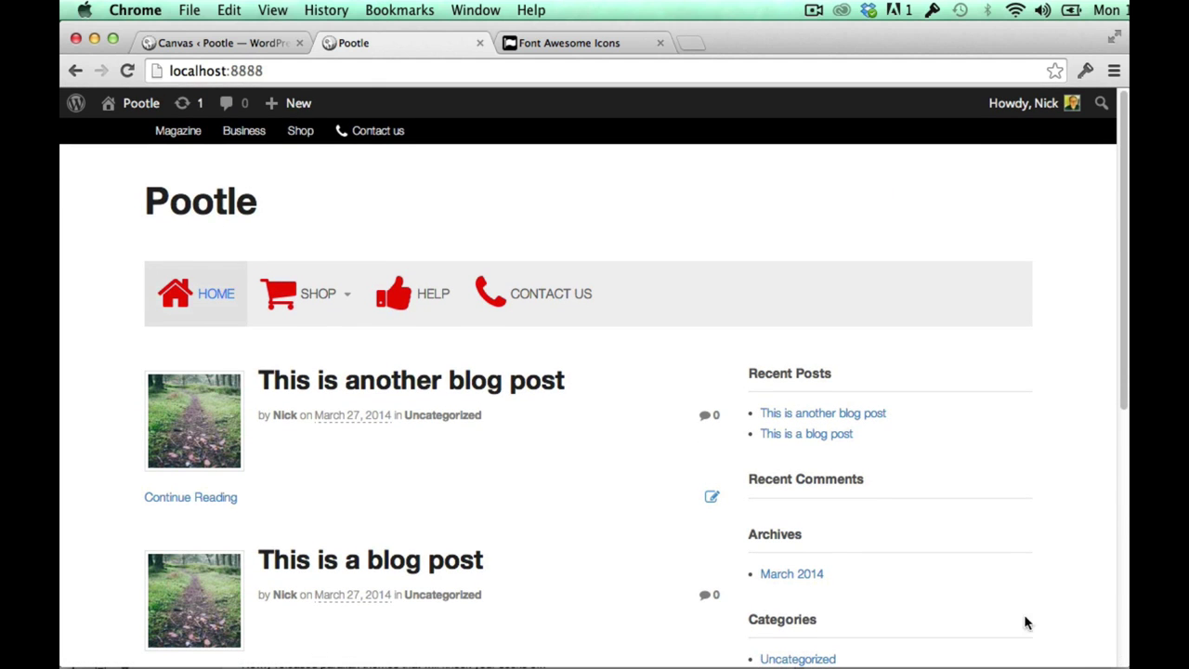
{"action": "key", "text": "alt+super+Left"}
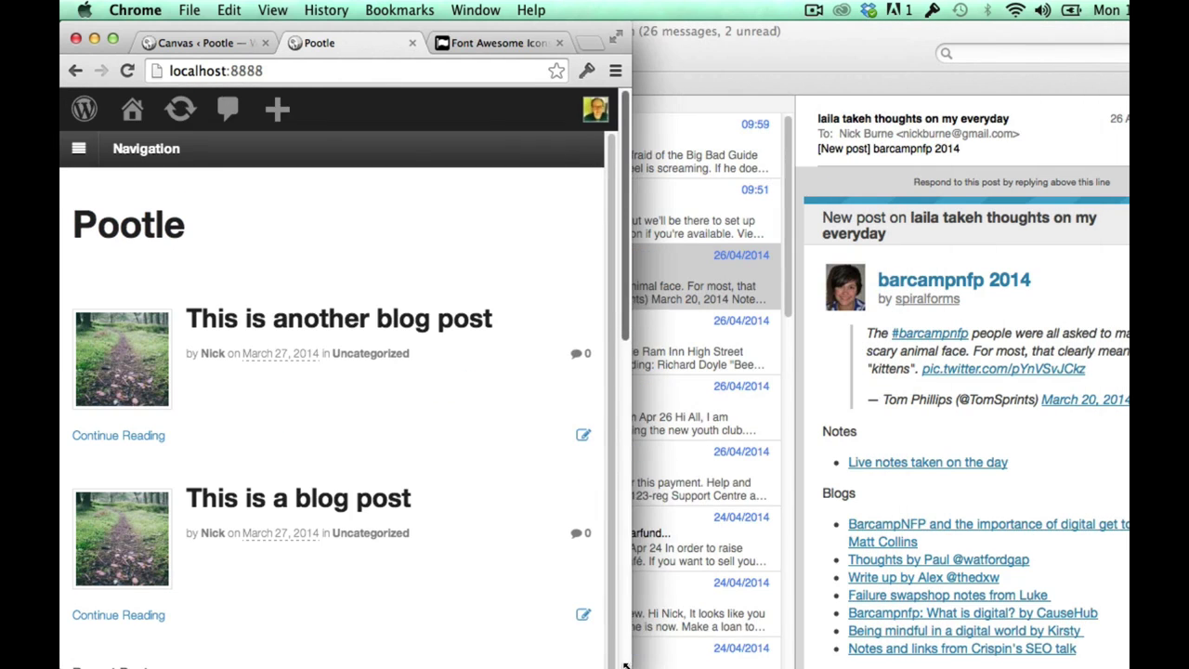
{"action": "left_click", "coordinate": [77, 150]}
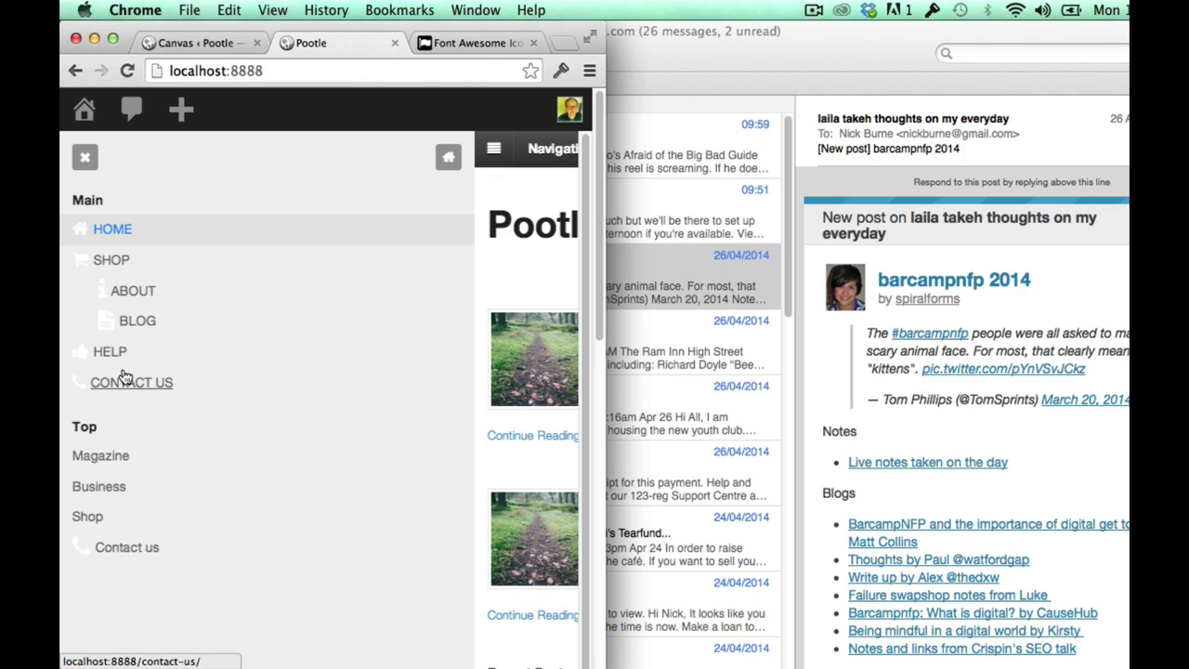
Step: Return to the FontAwesome Menu settings, widen the browser window and set the color of the Mobile Menu icons to #080808
{"action": "left_click", "coordinate": [202, 42]}
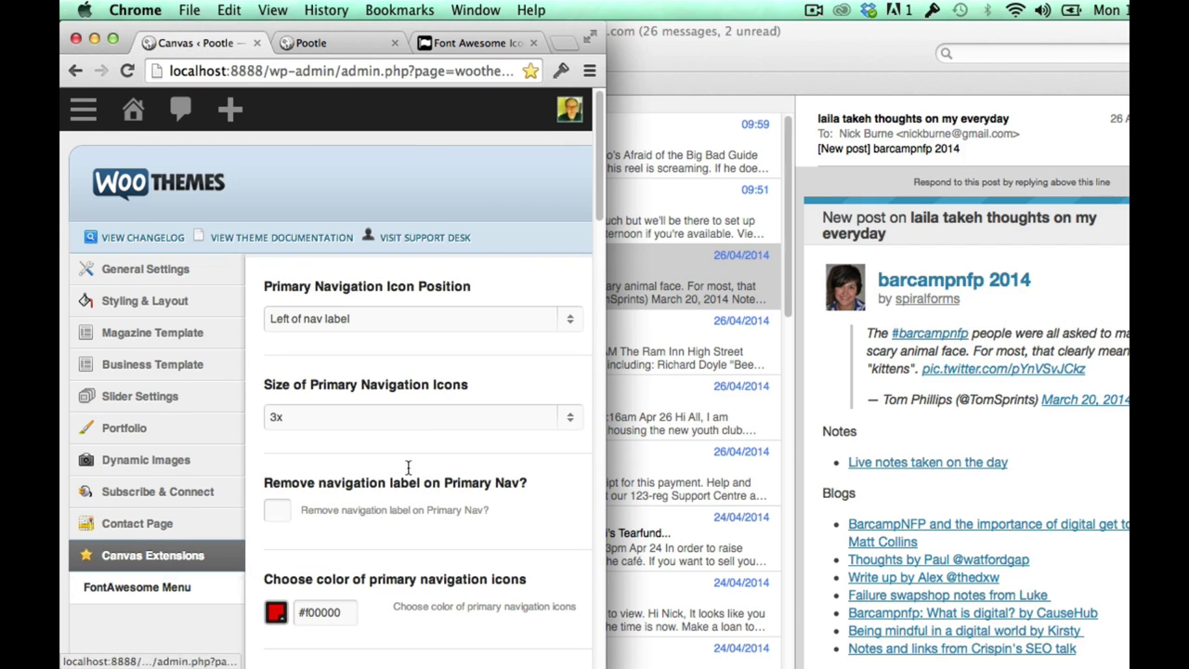
{"action": "left_click_drag", "start_coordinate": [595, 658], "coordinate": [1078, 664]}
{"action": "scroll", "coordinate": [724, 587], "scroll_direction": "down", "scroll_amount": 15}
{"action": "scroll", "coordinate": [724, 587], "scroll_direction": "down", "scroll_amount": 3}
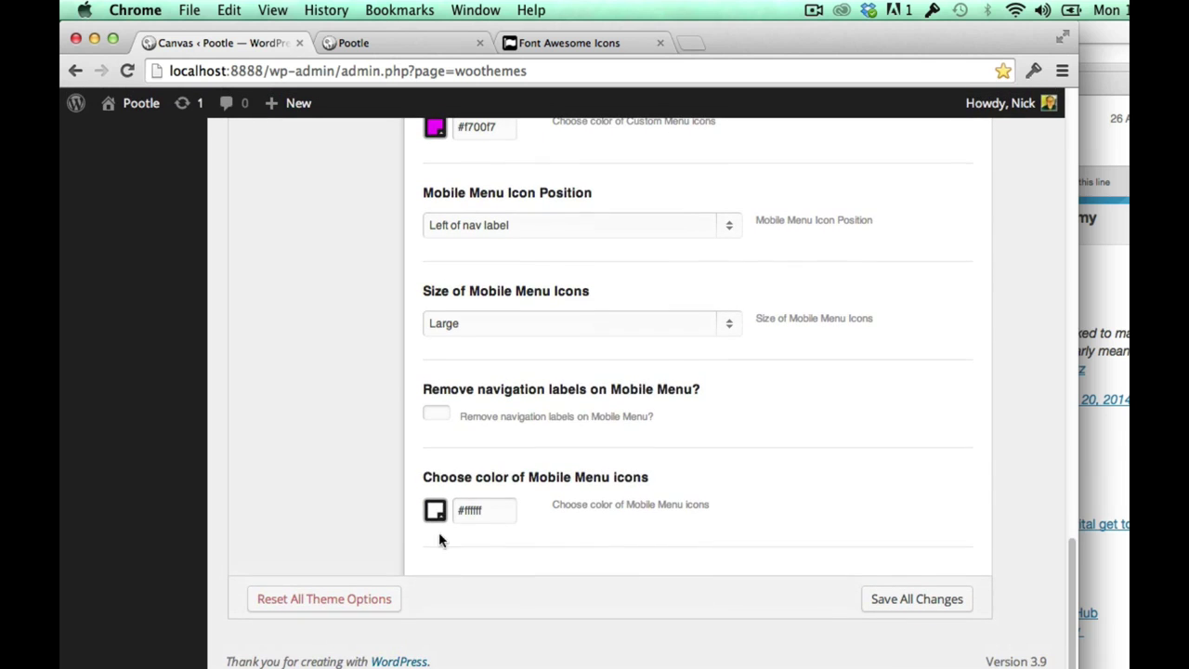
{"action": "left_click", "coordinate": [435, 510]}
{"action": "left_click_drag", "start_coordinate": [466, 449], "coordinate": [441, 482]}
{"action": "left_click", "coordinate": [510, 544]}
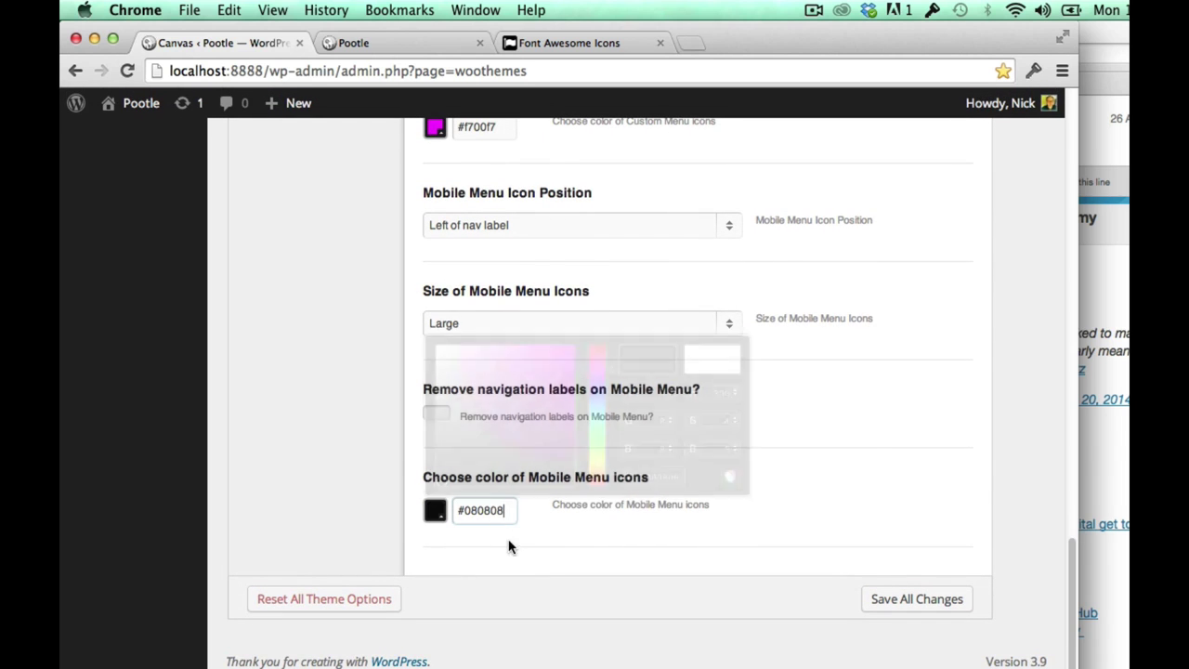
Step: Set the Mobile Menu Icon Position to "Right of nav label" and save all changes
{"action": "scroll", "coordinate": [612, 482], "scroll_direction": "up", "scroll_amount": 2}
{"action": "left_click", "coordinate": [609, 333]}
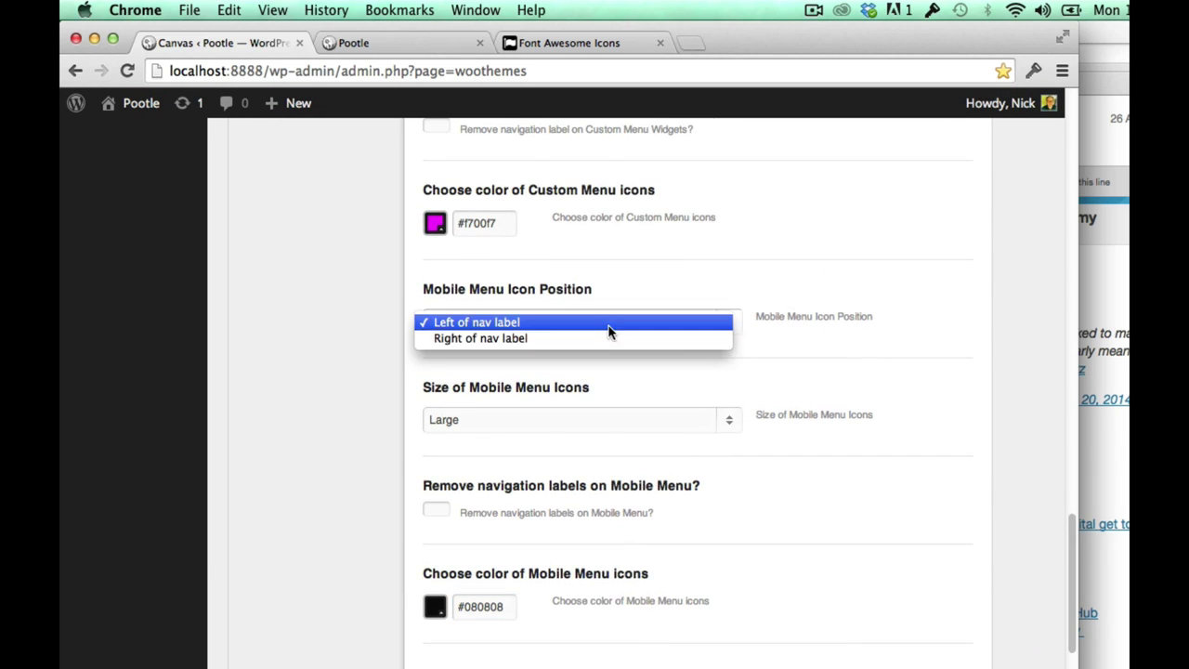
{"action": "left_click", "coordinate": [610, 339]}
{"action": "scroll", "coordinate": [951, 529], "scroll_direction": "down", "scroll_amount": 2}
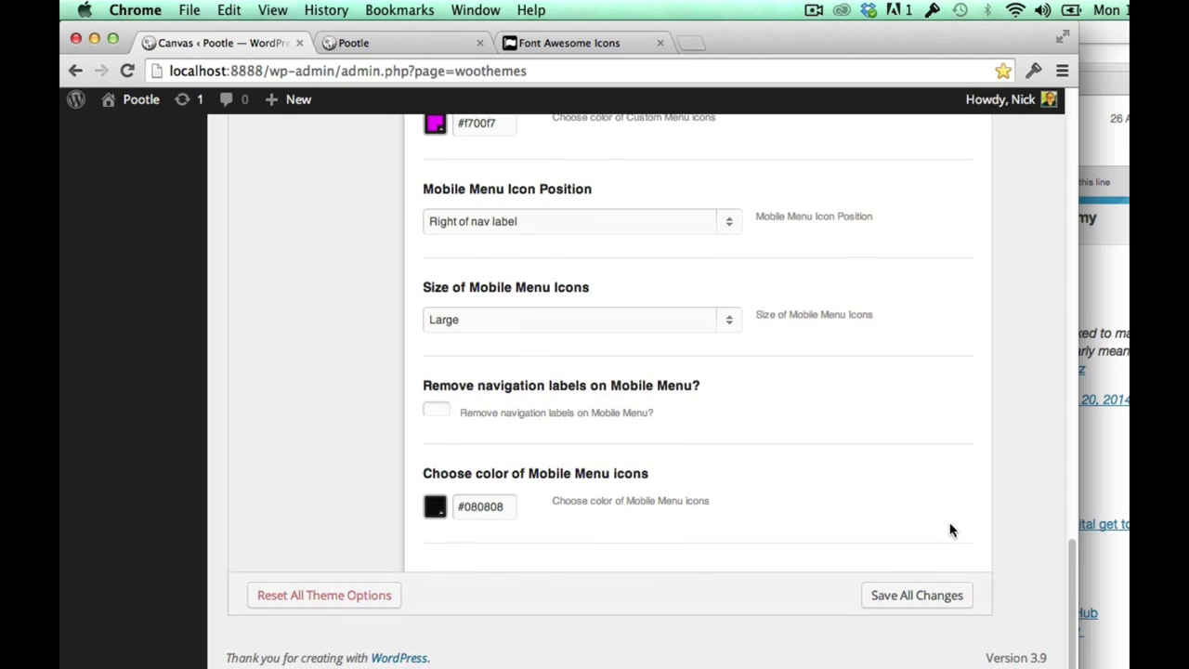
{"action": "left_click", "coordinate": [917, 599]}
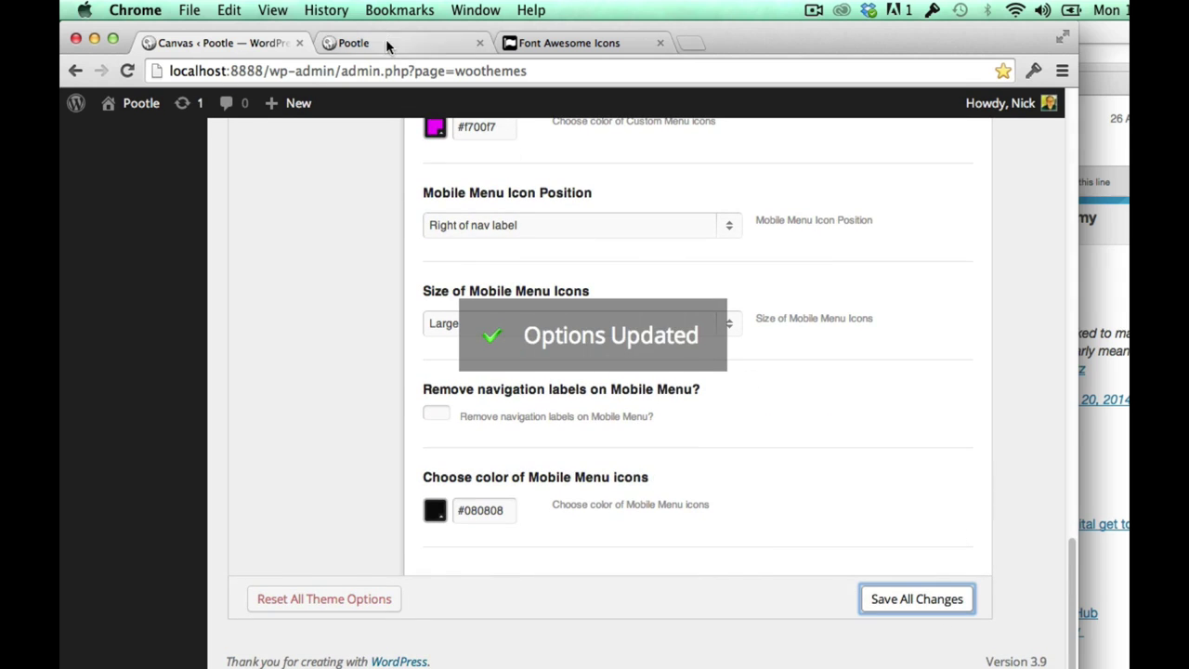
Step: Reload the front page, examine the mobile navigation icons in a narrowed browser window, and widen the window again
{"action": "left_click", "coordinate": [372, 43]}
{"action": "left_click", "coordinate": [129, 72]}
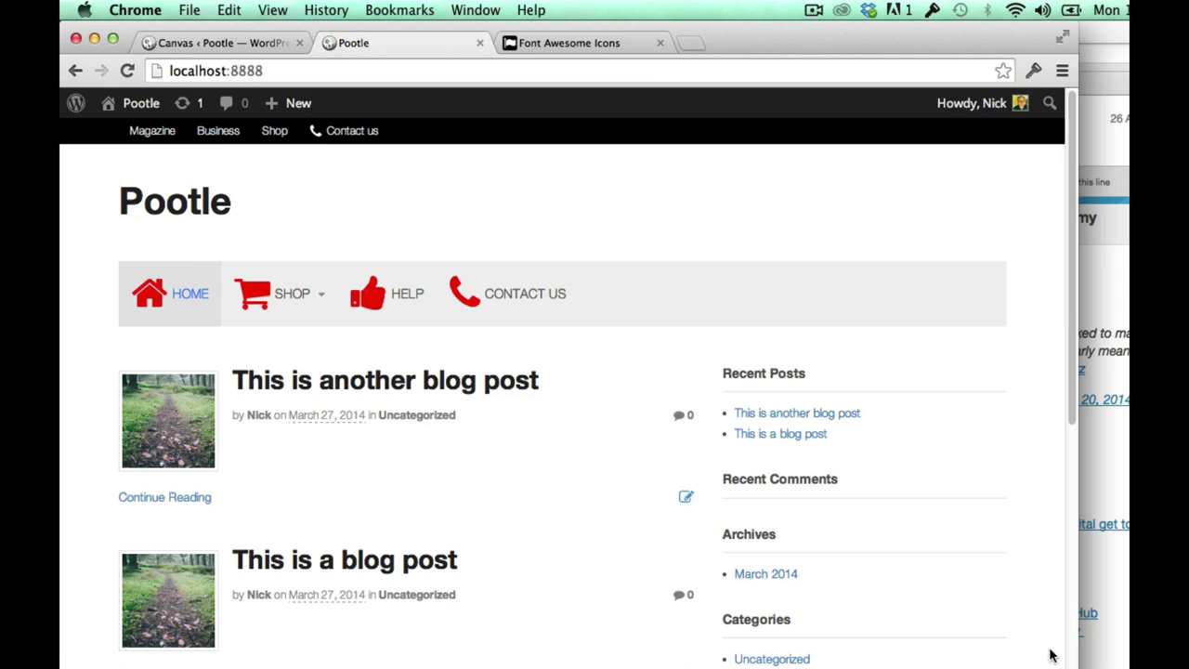
{"action": "left_click_drag", "start_coordinate": [1052, 653], "coordinate": [550, 648]}
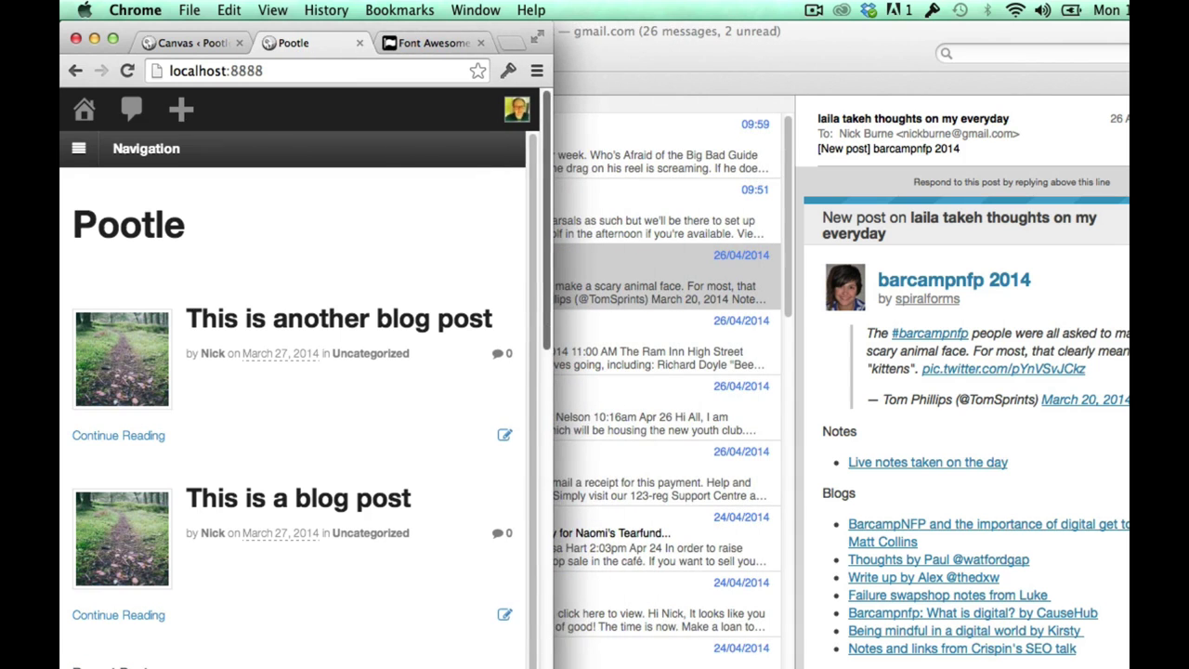
{"action": "left_click", "coordinate": [79, 150]}
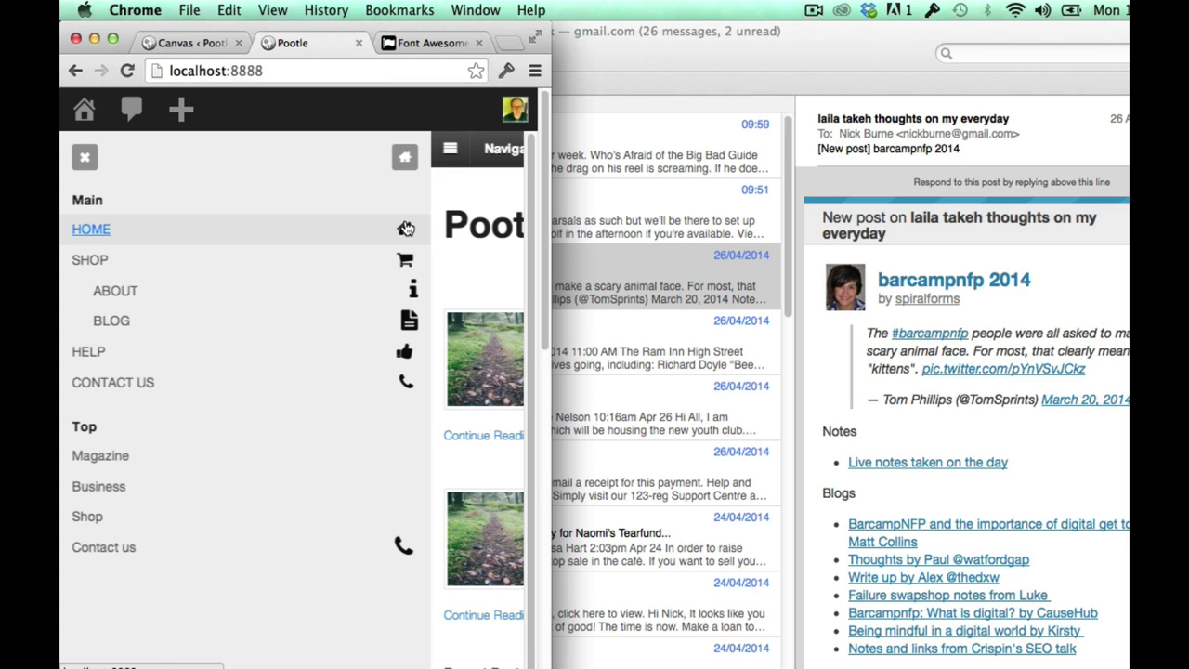
{"action": "left_click_drag", "start_coordinate": [550, 648], "coordinate": [1128, 647]}
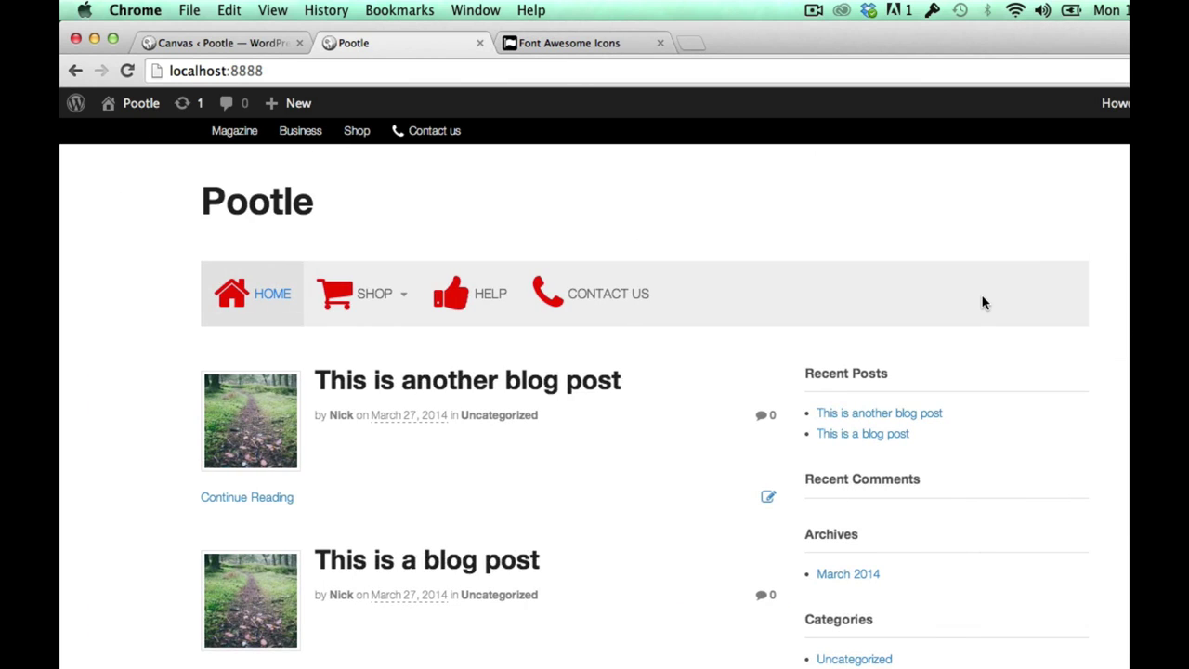